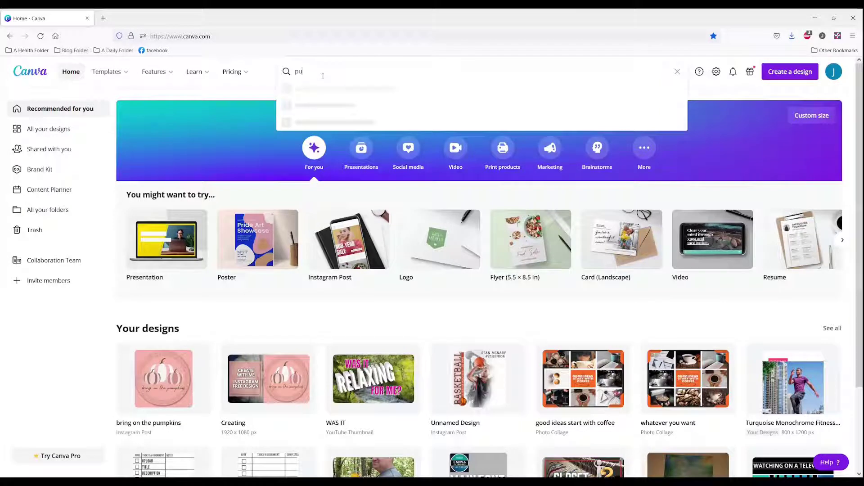
Step: Search the templates for Halloween flyers and pumpkin designs, and open the Pumpkin Carving Contest flyer's details to check its dimensions
text(lloween flyer)
key(Return)
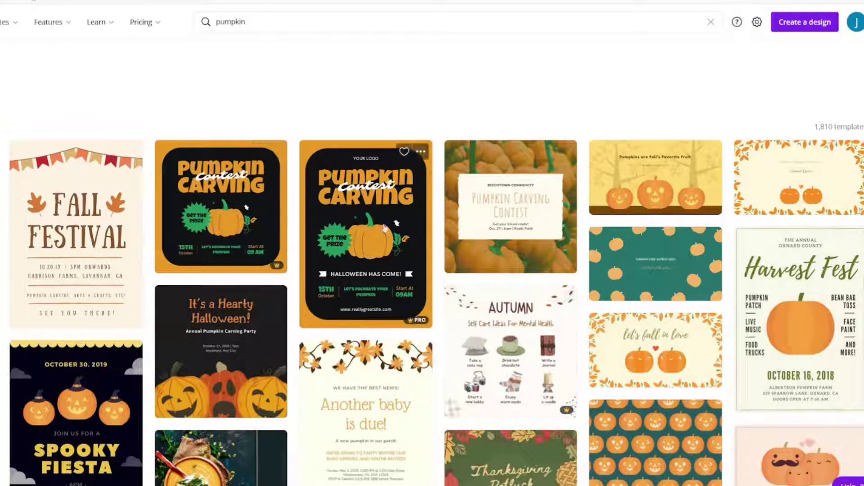
scroll(6, 223, down, 3)
scroll(437, 262, down, 7)
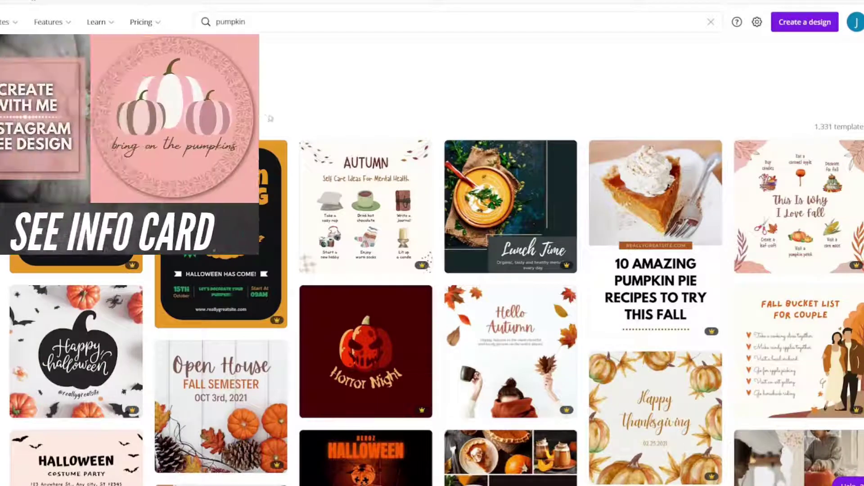
scroll(437, 298, down, 1)
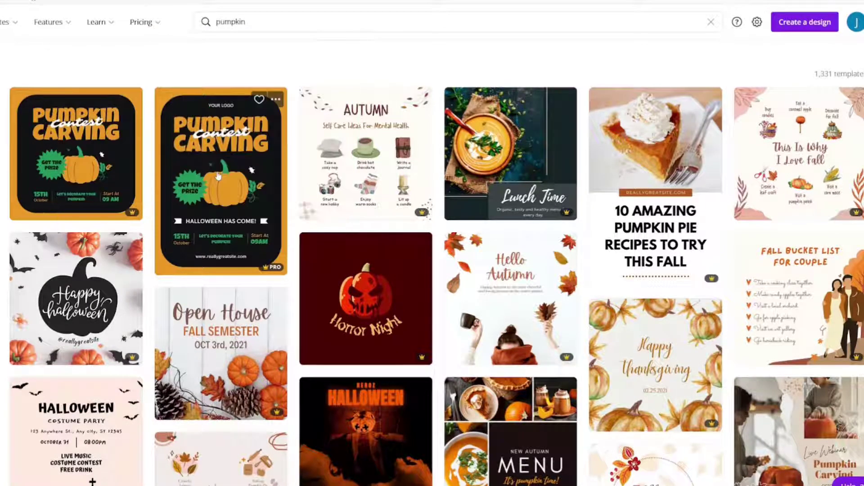
click(218, 176)
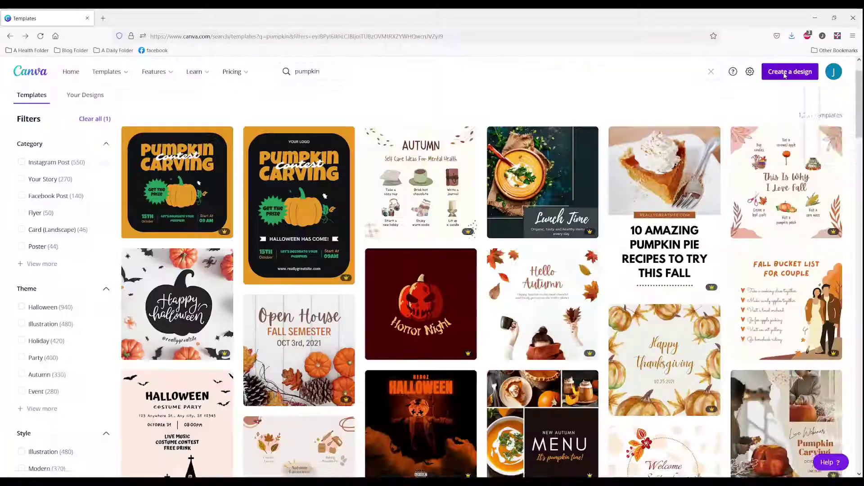
Step: Start a new custom-size design in inches with a width of 8.5 and create it as the suggested 8.5 × 11 in Flyer
click(784, 74)
scroll(787, 92, down, 1)
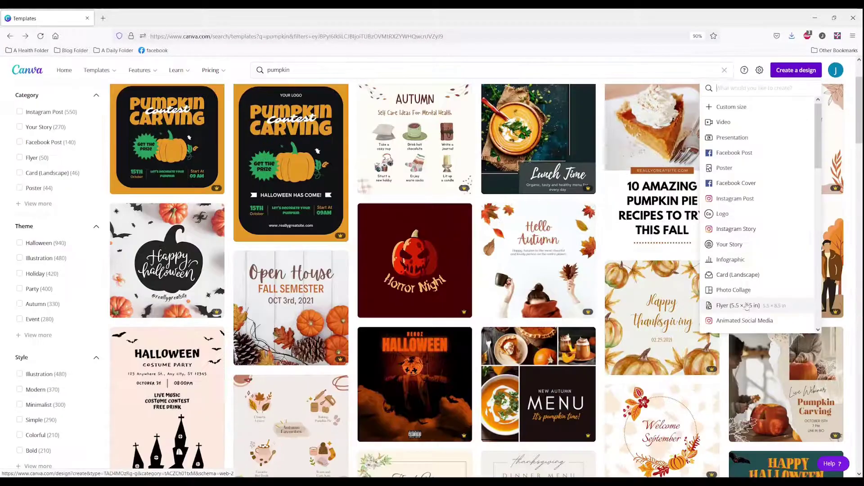
click(727, 107)
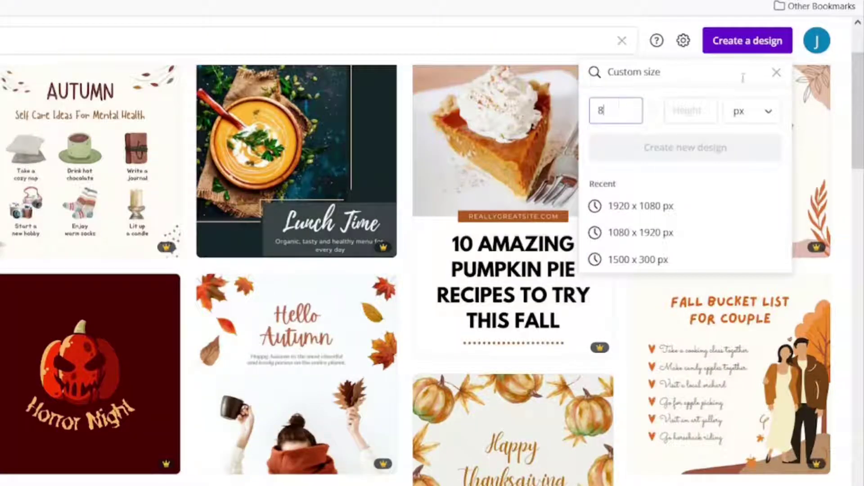
click(759, 111)
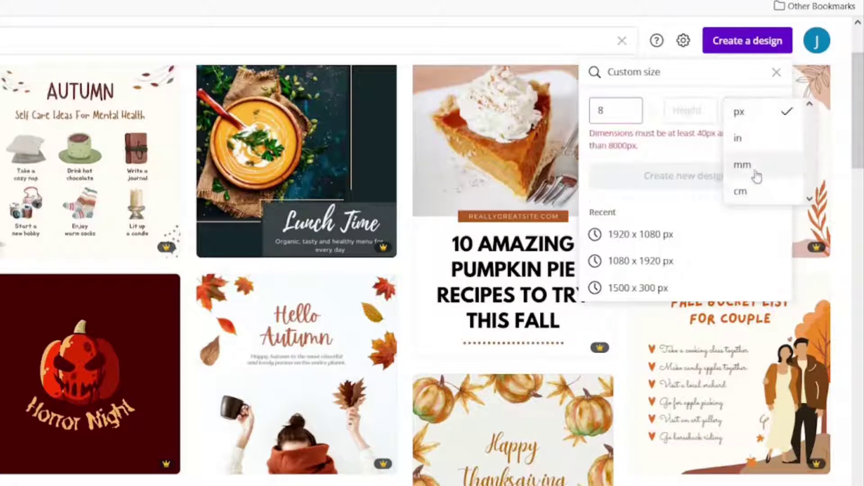
click(749, 141)
double_click(629, 105)
text(8.5)
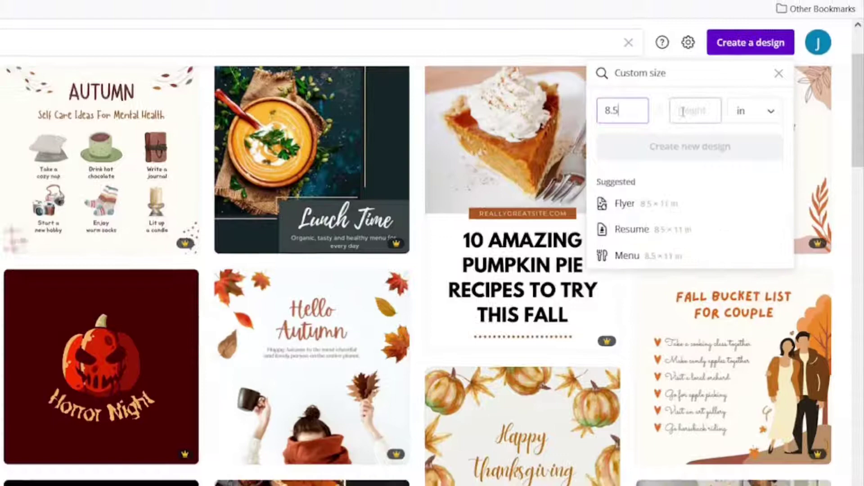
click(680, 111)
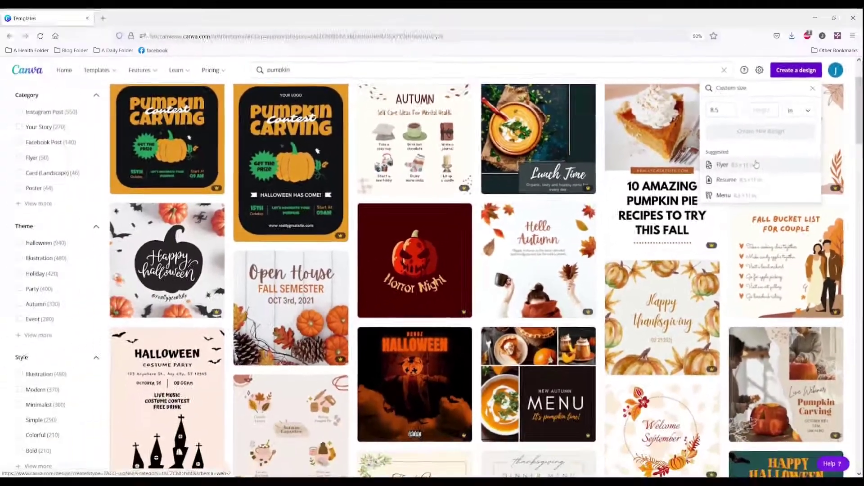
click(684, 180)
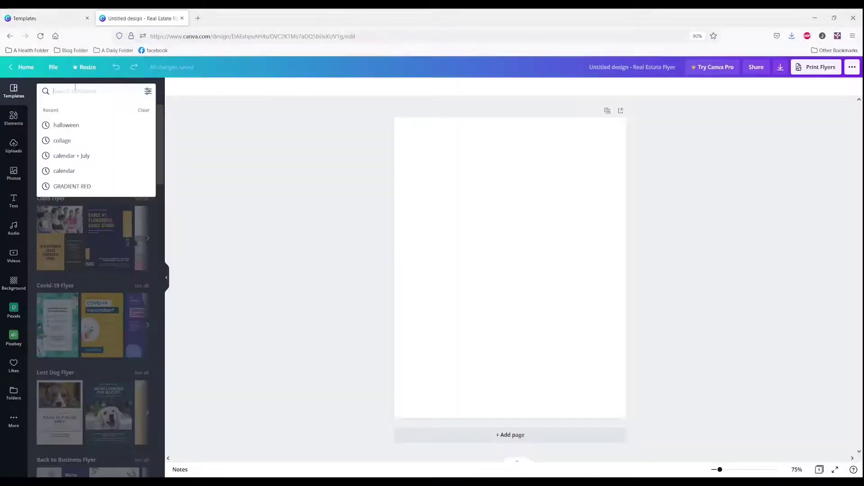
Step: Search the flyer templates for pumpkin and look through the results for a Halloween party design to use as inspiration
text(pumpkin)
key(Return)
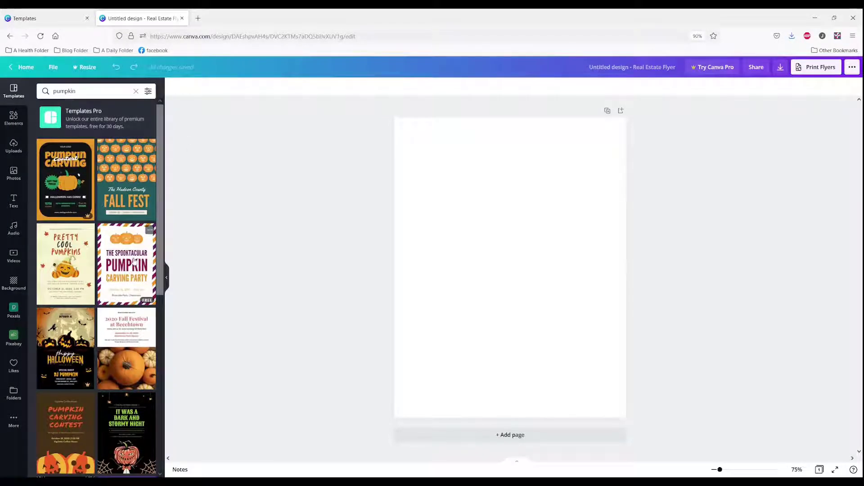
scroll(134, 271, down, 5)
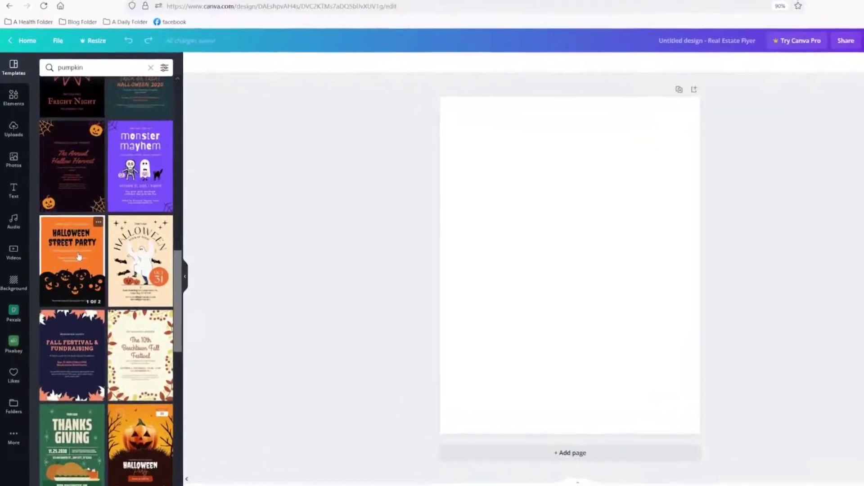
scroll(135, 288, down, 3)
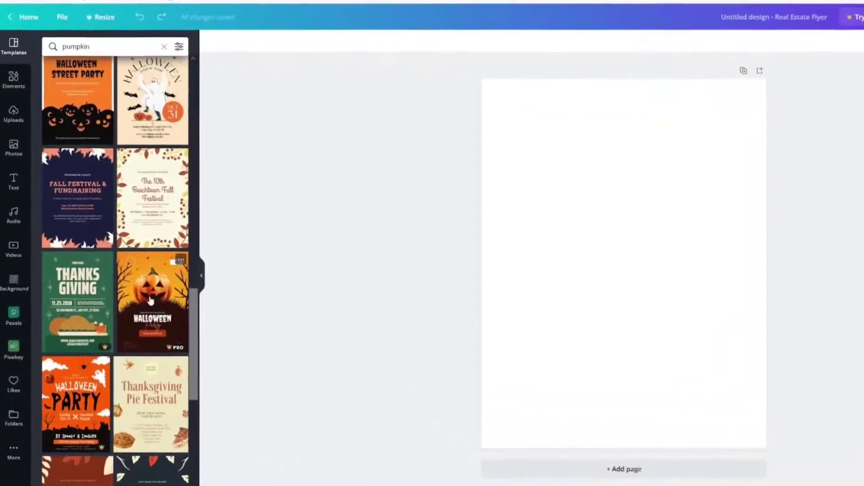
scroll(166, 296, down, 7)
scroll(154, 306, up, 7)
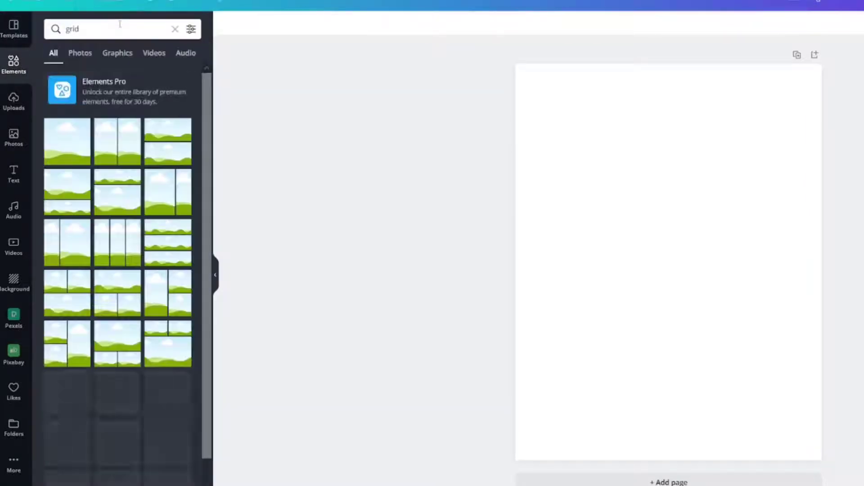
Step: Add a single-cell grid covering the page and fill it with the yellow-orange gradient photo, rotated to run vertically
click(60, 135)
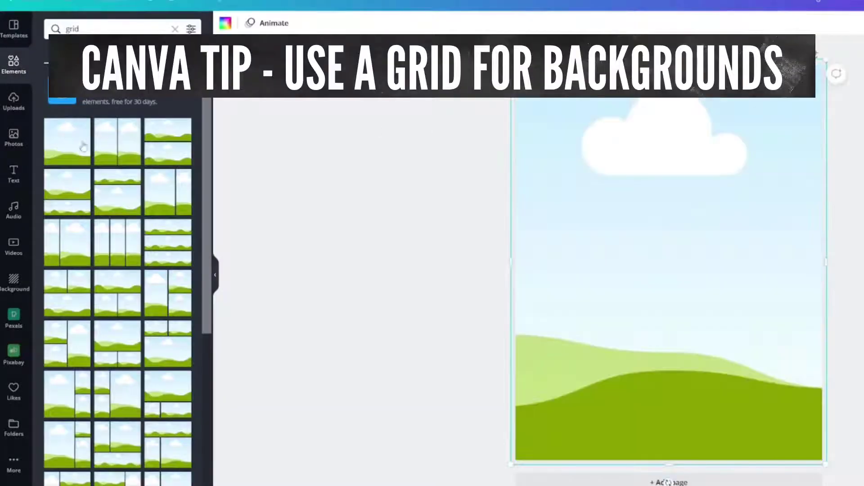
click(14, 135)
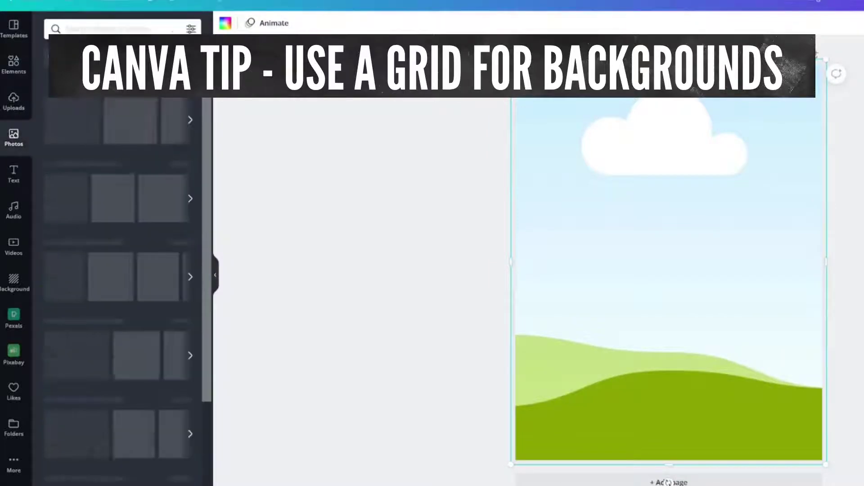
click(108, 27)
text(gra)
text(dient)
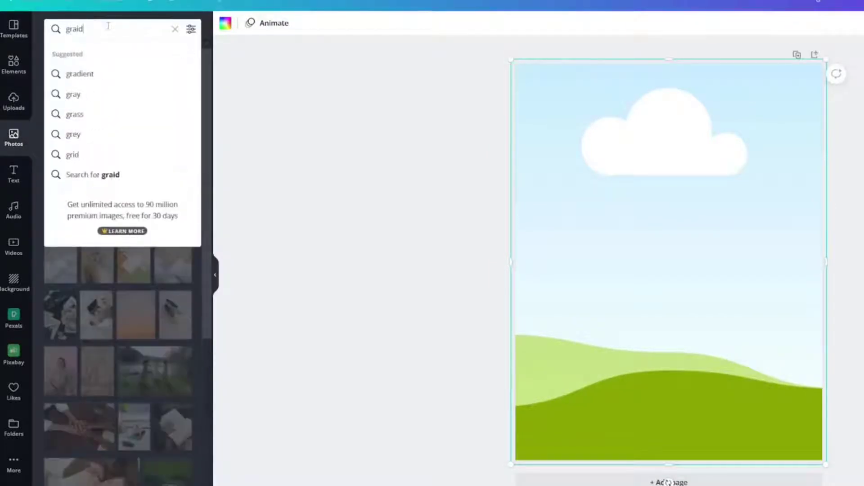
key(Return)
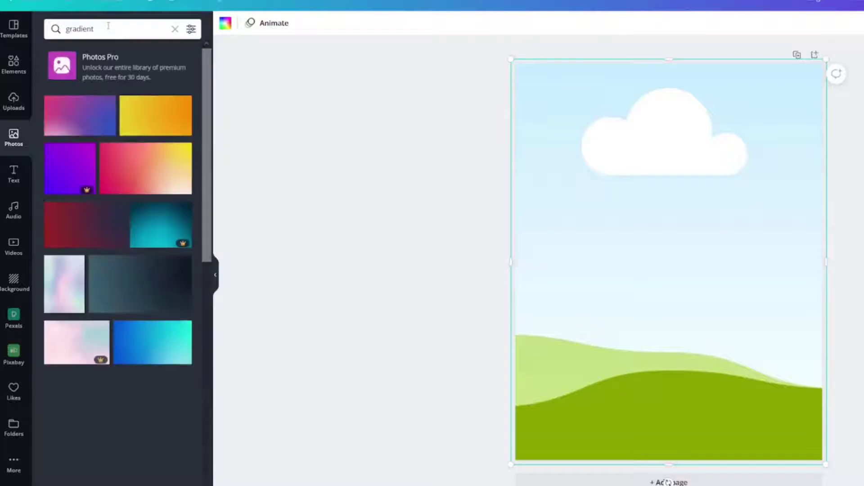
click(149, 129)
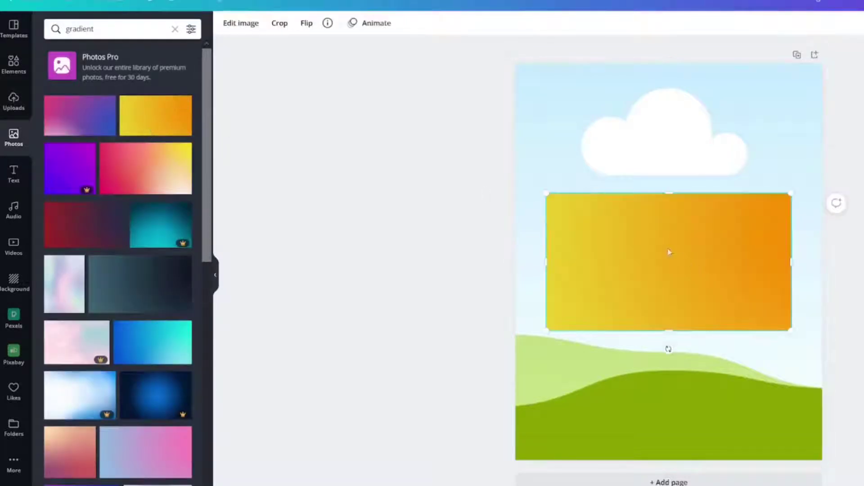
drag(668, 349, 631, 243)
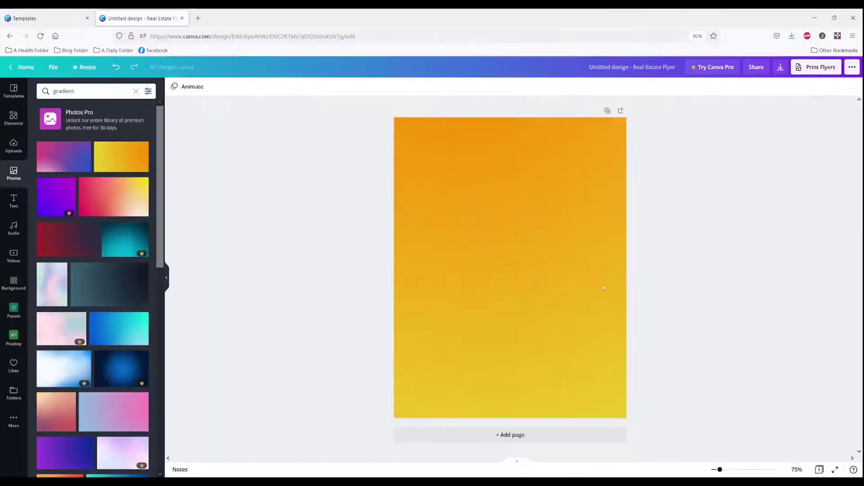
Step: Try the dark orange from the Stack of Pumpkins palette on the gradient background by searching colors for orange, and undo it
click(13, 92)
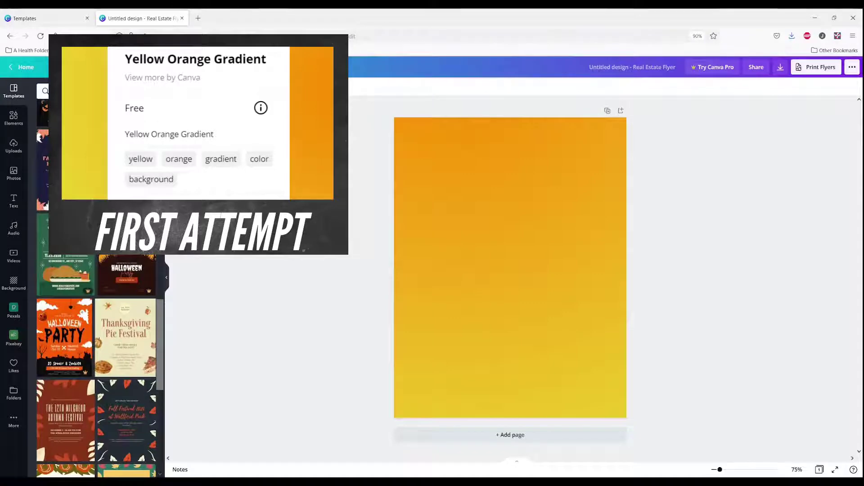
click(484, 250)
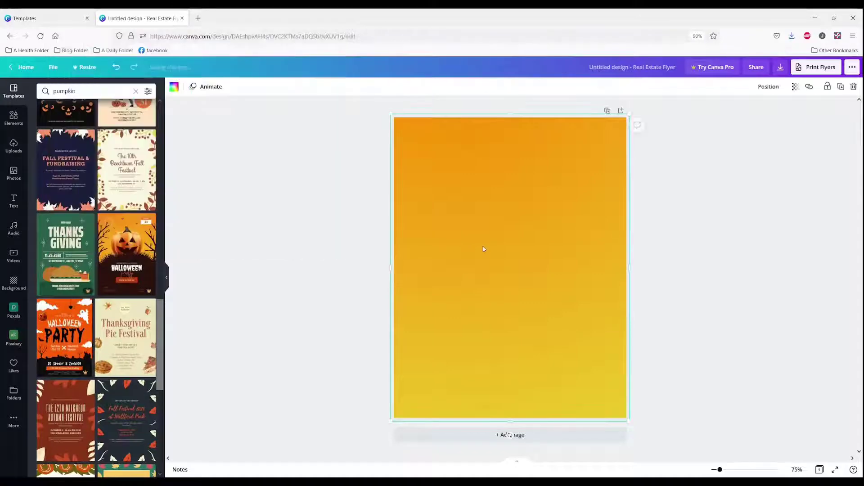
click(174, 91)
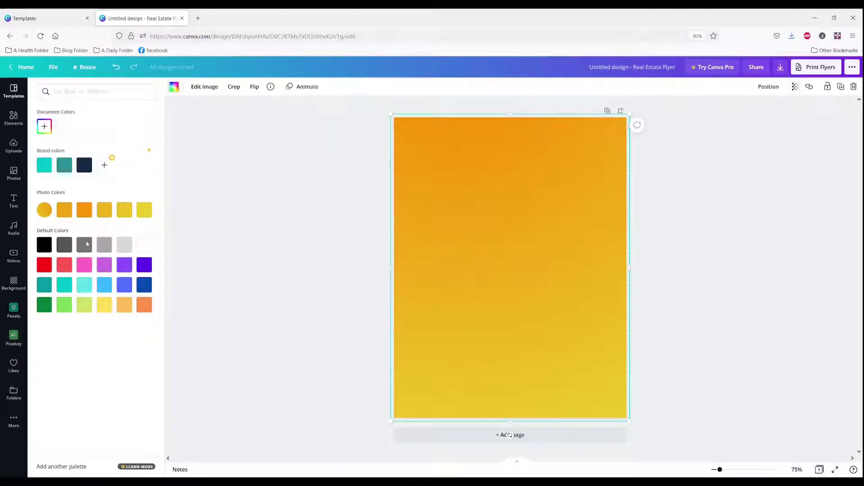
click(44, 126)
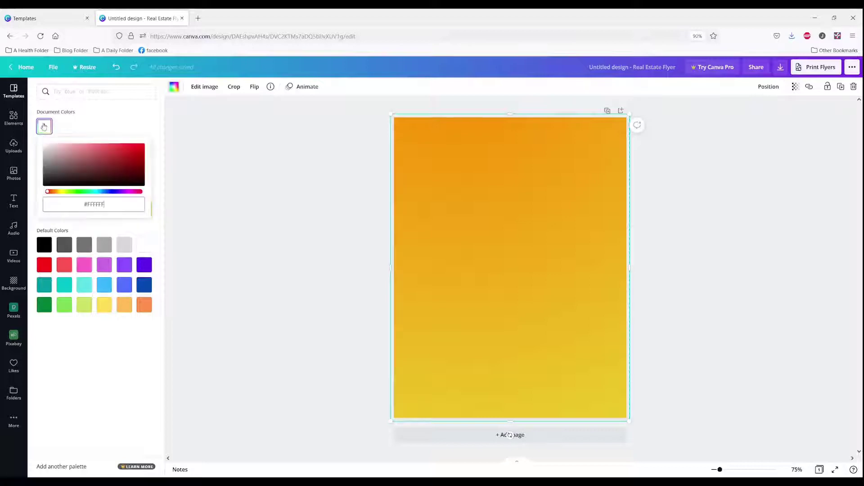
click(78, 199)
click(75, 92)
text(oar)
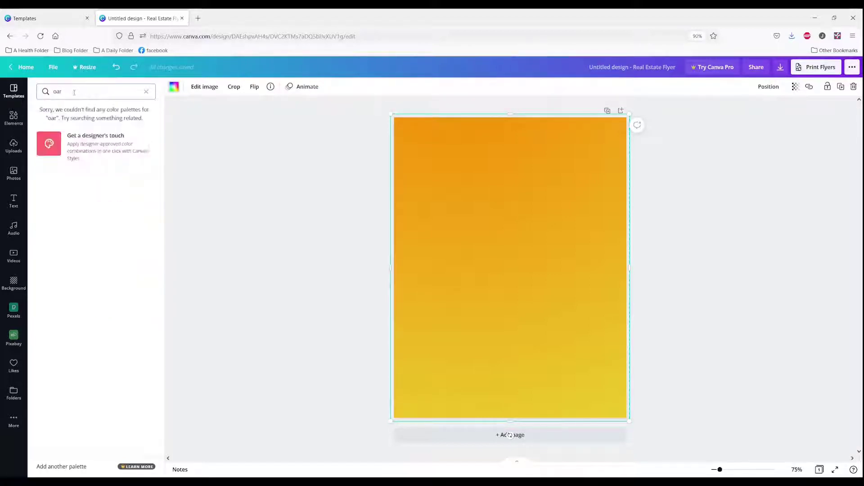
key(BackSpace)
key(BackSpace)
text(range)
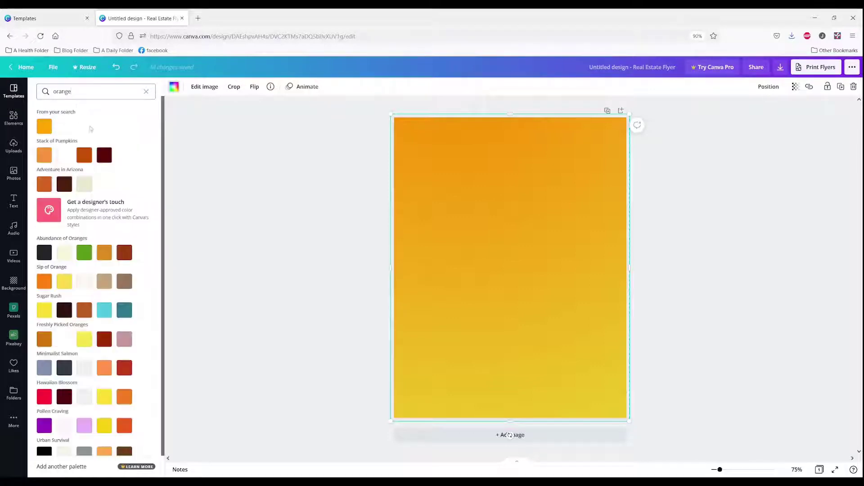
click(84, 155)
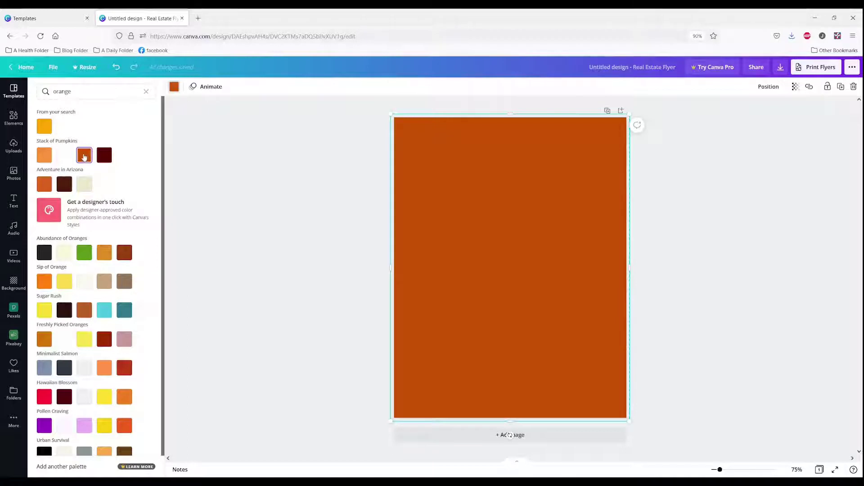
click(115, 67)
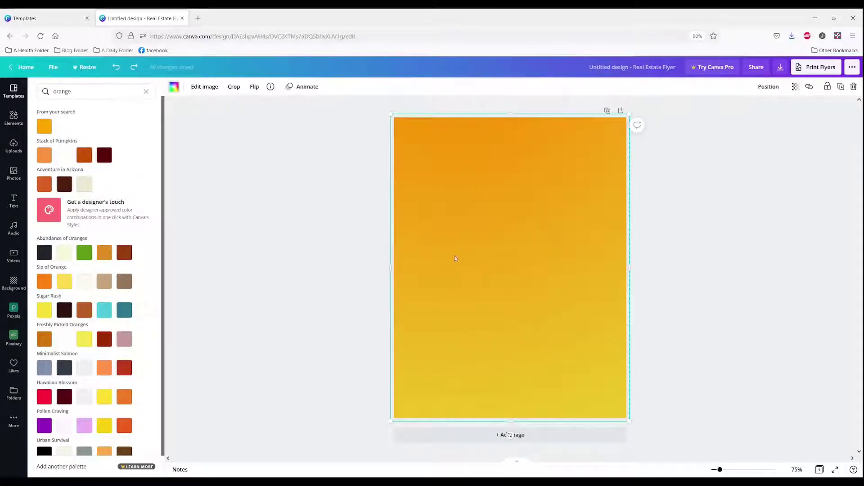
Step: Remove the yellow-orange gradient background from the page and search the elements for square gradient
drag(503, 262, 189, 252)
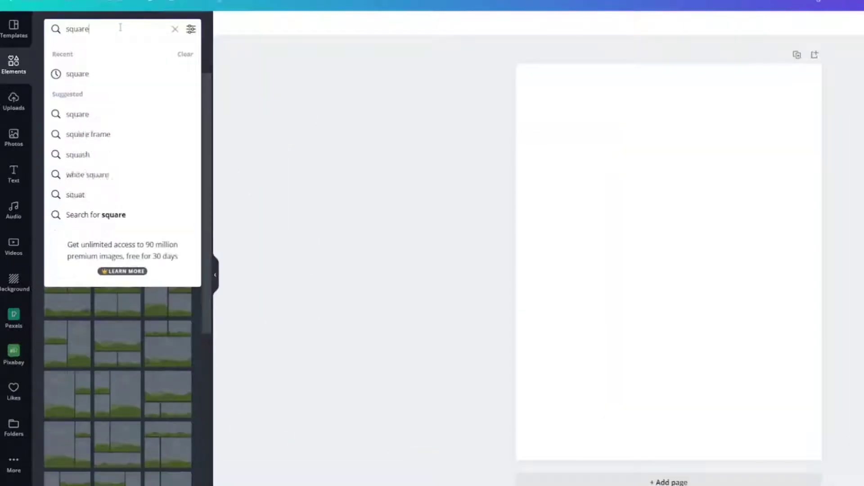
text(nt)
key(Return)
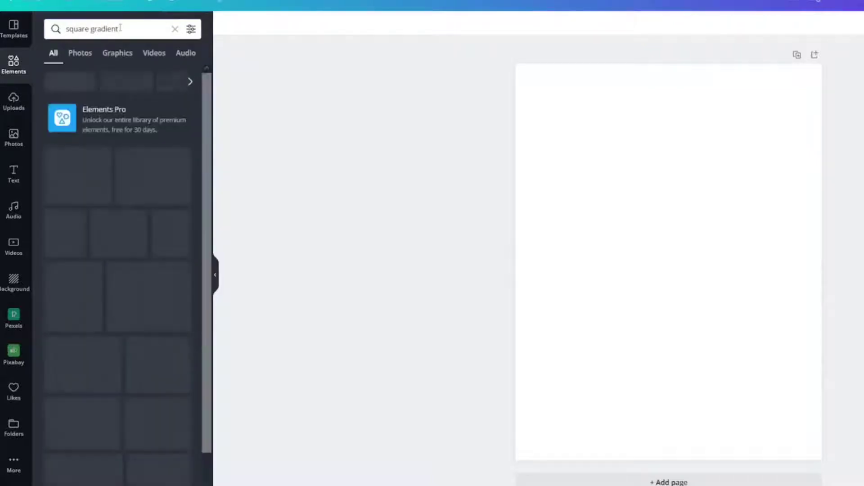
Step: Place the vertical pink-to-blue gradient square on the page and enlarge it to cover the whole flyer
drag(131, 154, 610, 176)
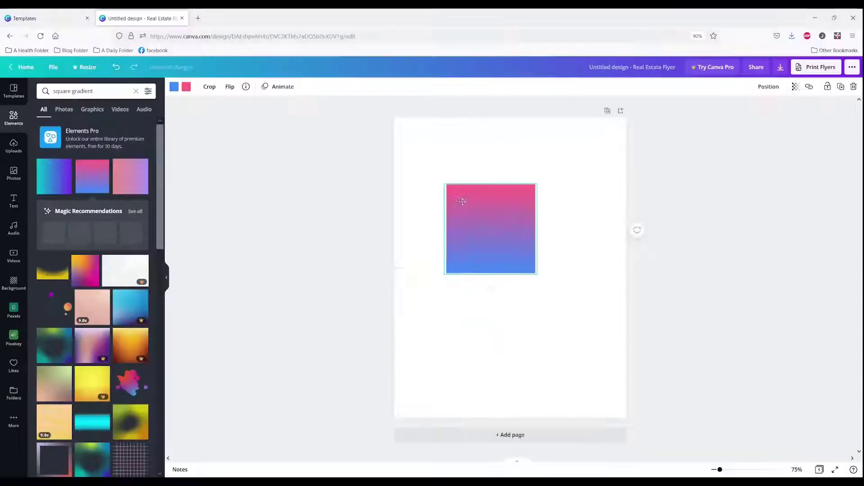
drag(462, 202, 412, 134)
drag(486, 206, 709, 424)
drag(564, 381, 543, 375)
drag(371, 417, 362, 428)
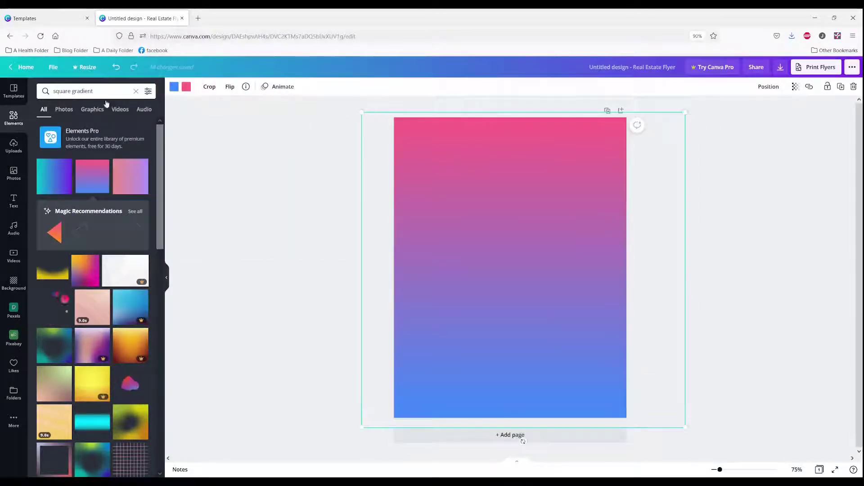
Step: Show the print bleed and enlarge the gradient square until it also covers the bleed area
click(53, 68)
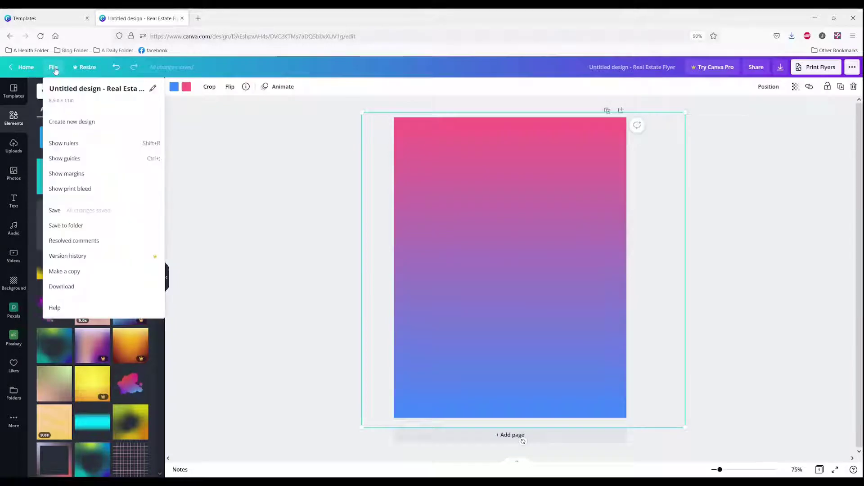
click(81, 191)
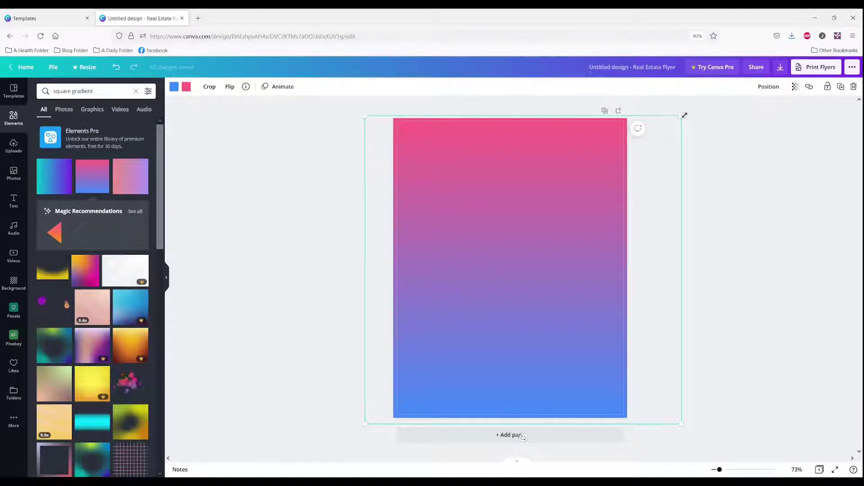
drag(685, 111, 688, 108)
Step: Recolor the gradient's blue to the yellow-orange search color and its pink to the dark orange from the Stack of Pumpkins palette
click(173, 87)
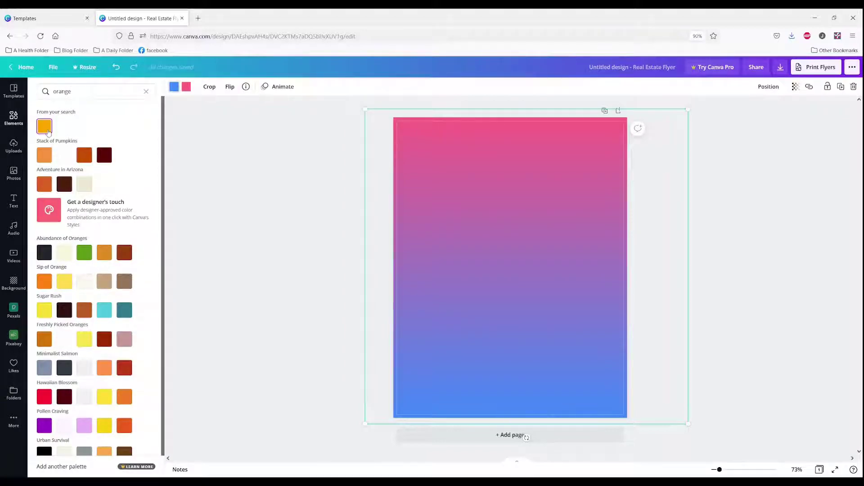
click(44, 126)
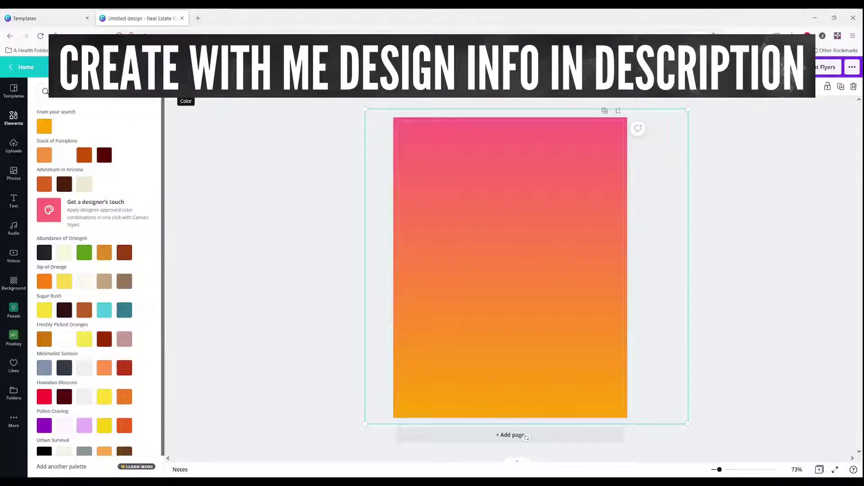
click(83, 155)
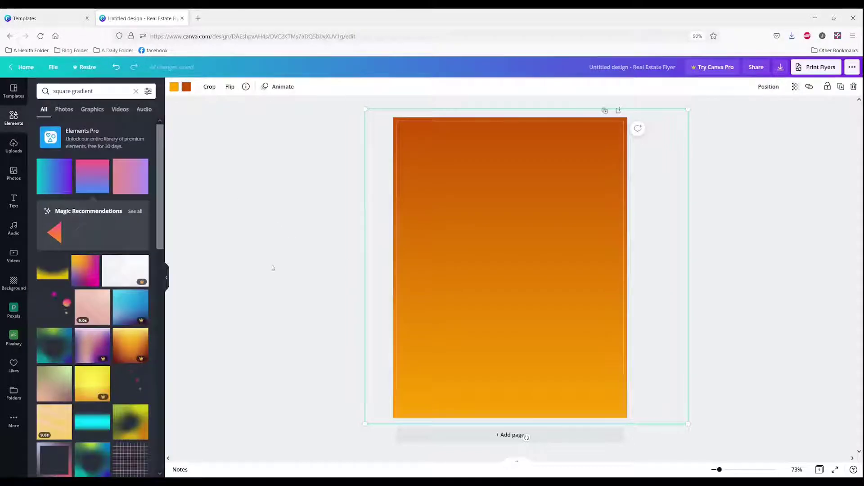
Step: Search the graphics for trees and add the bare tree with fine, tangled branches to the flyer
click(350, 266)
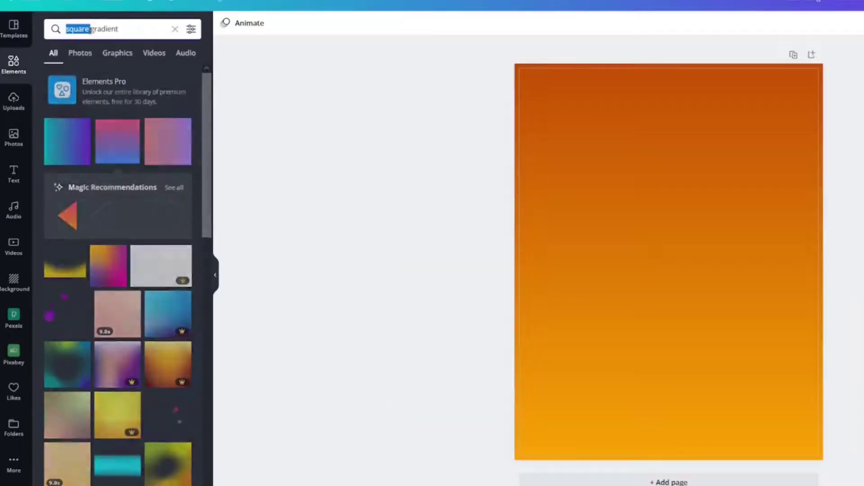
drag(90, 29, 118, 30)
text(trees)
key(Return)
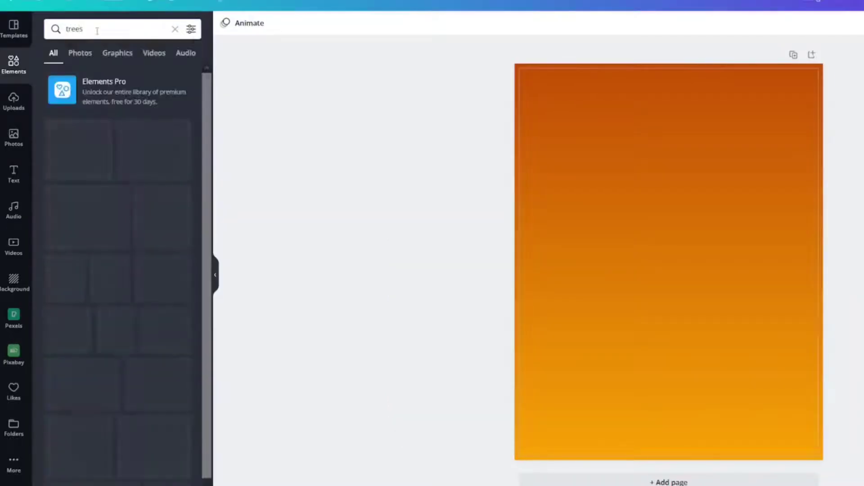
click(118, 54)
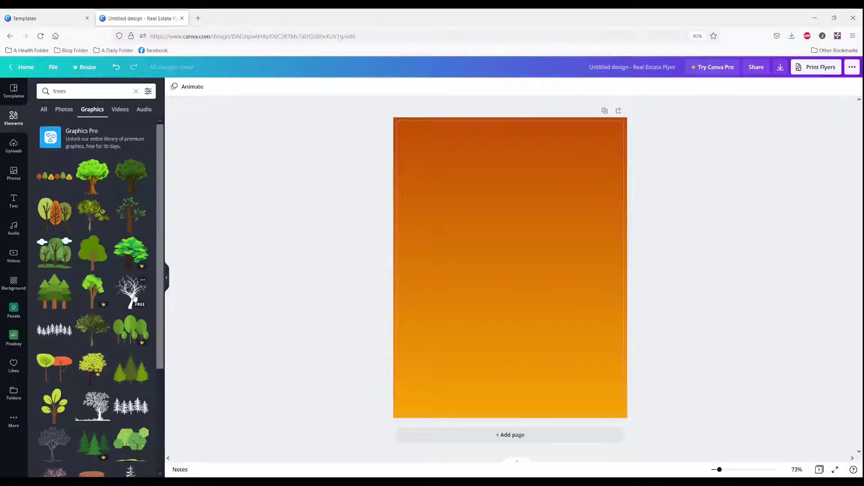
click(135, 298)
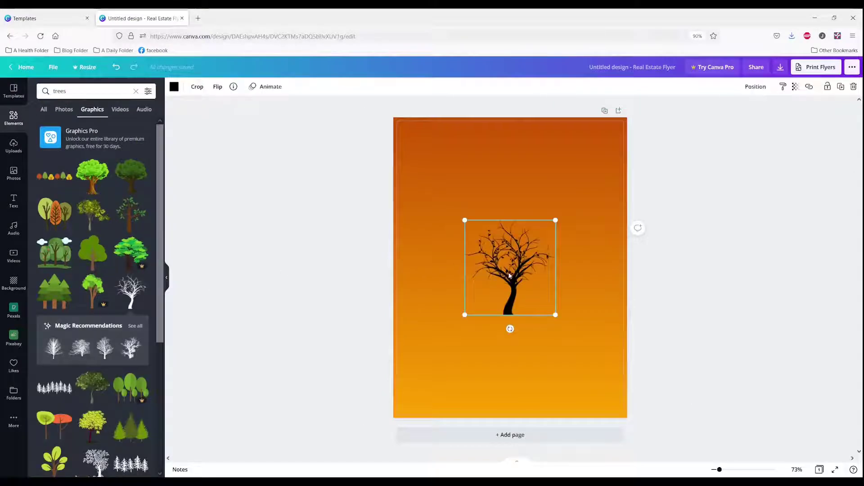
Step: Add the tall dead conifer and the thick-branched bare tree from the similar graphics, placing them lower left and upper right on the page
click(135, 326)
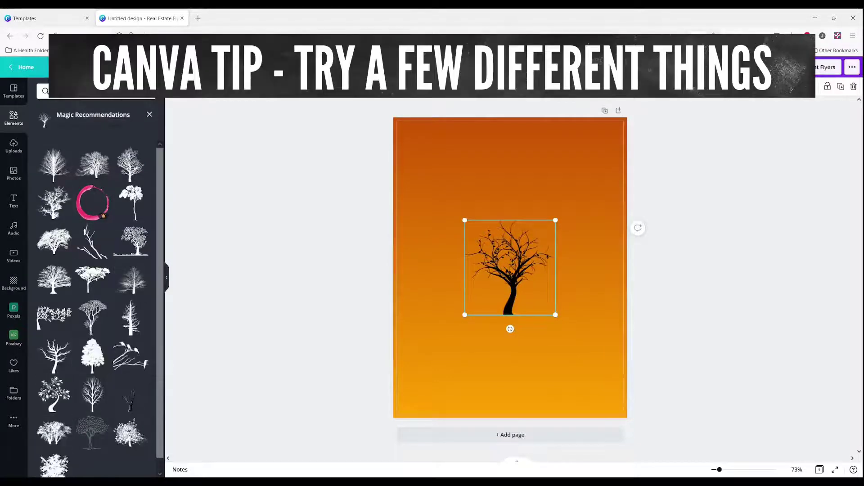
click(130, 318)
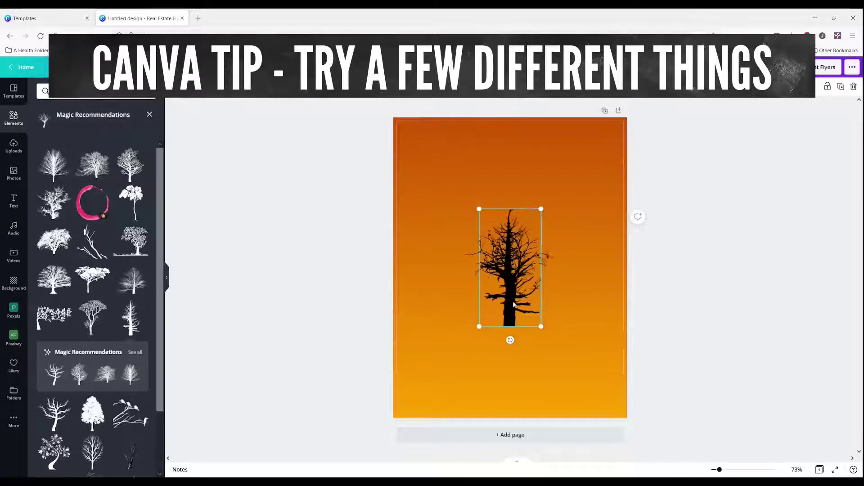
drag(513, 299, 448, 323)
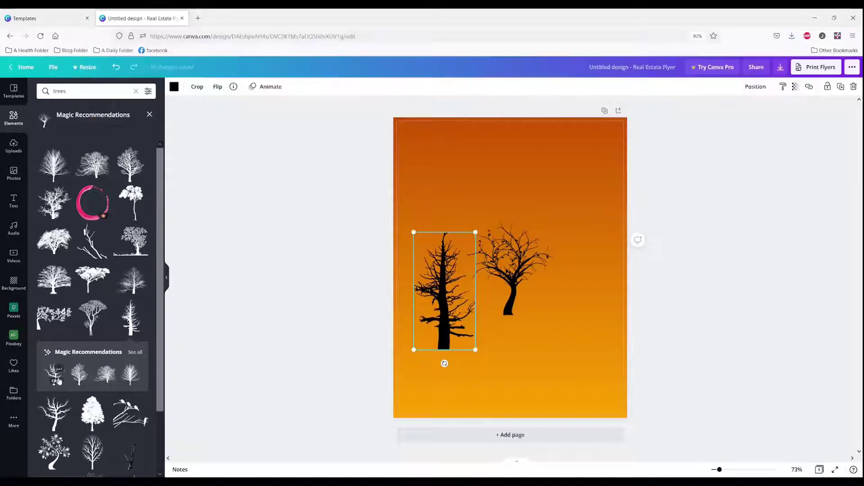
click(525, 281)
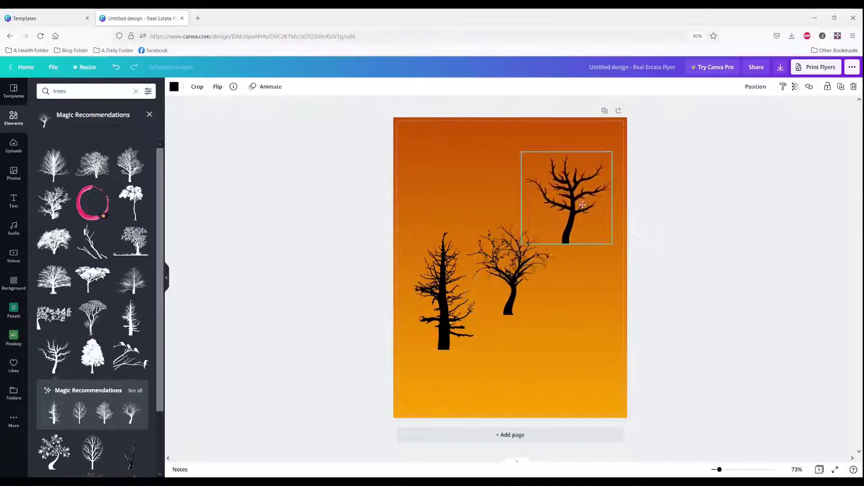
drag(583, 204, 588, 198)
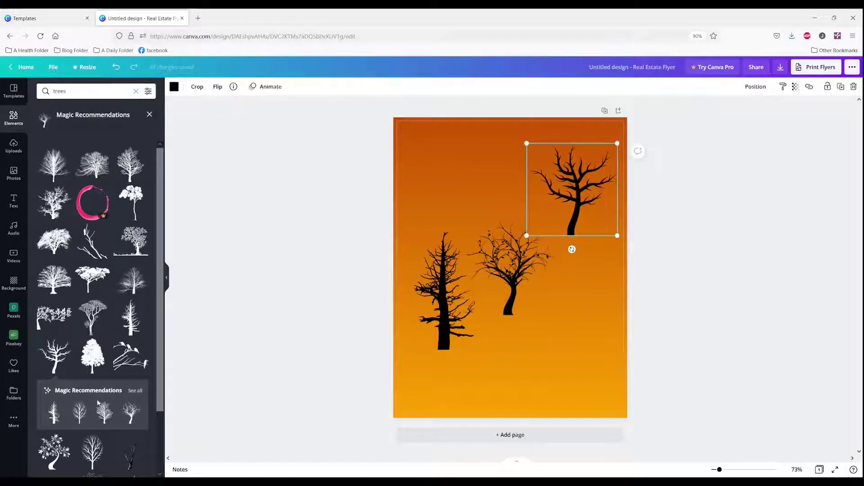
Step: Bring back the pumpkin template results for reference and remove the fine-branched tree from the flyer
scroll(98, 403, down, 2)
scroll(96, 407, up, 2)
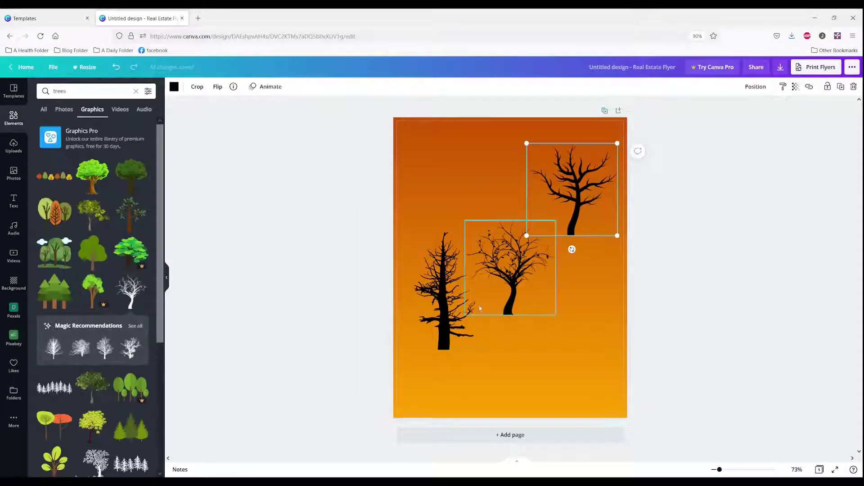
click(423, 320)
click(15, 93)
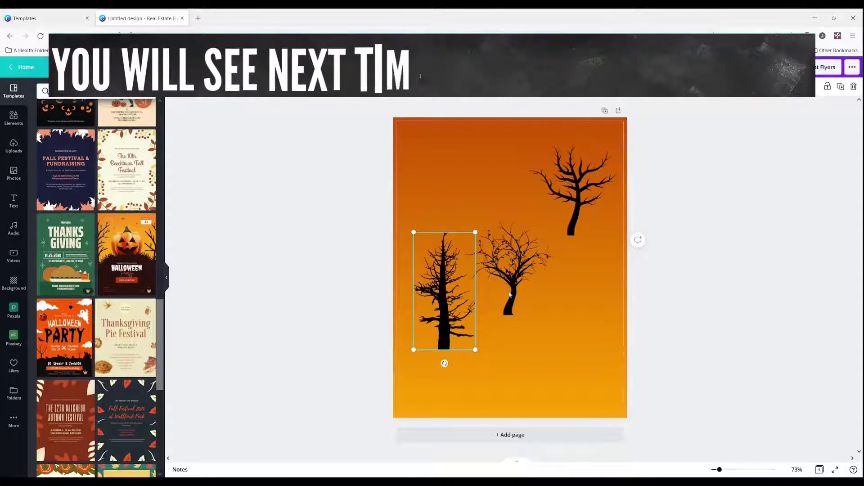
drag(532, 274, 263, 362)
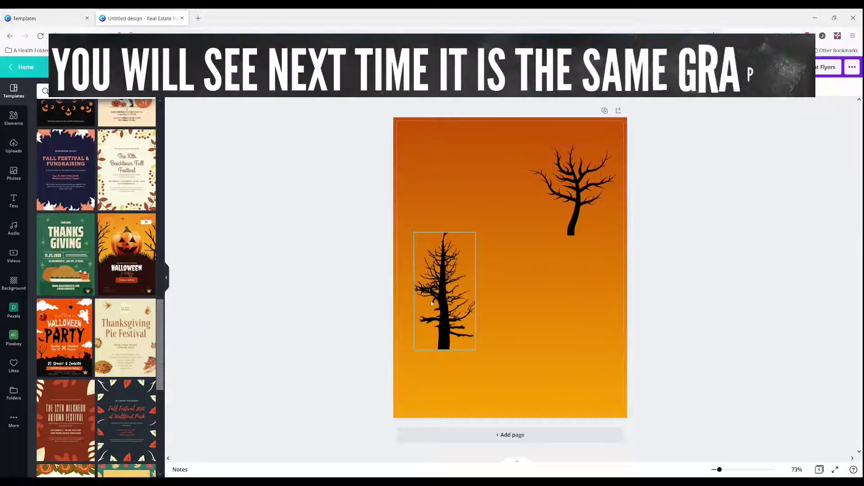
Step: Move the conifer to the page's right half, then enlarge, tilt and shift the thick-branched tree partly past the left edge
drag(426, 282, 525, 297)
click(573, 188)
drag(573, 188, 390, 228)
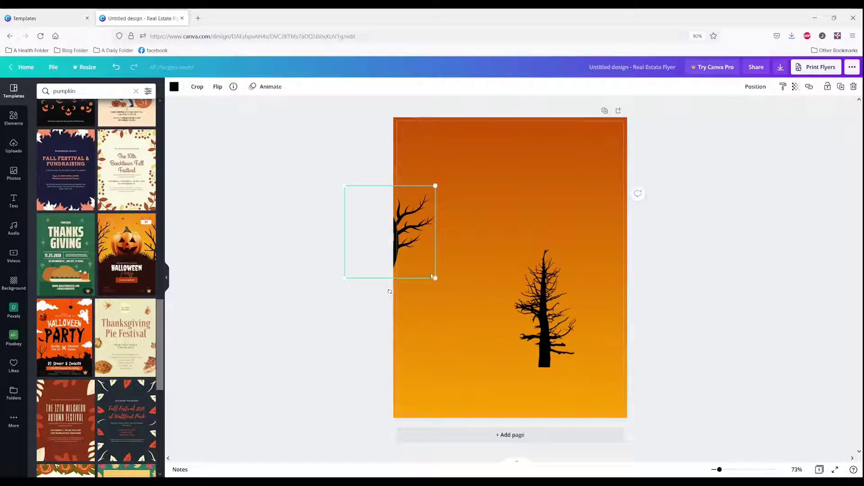
drag(435, 279, 523, 367)
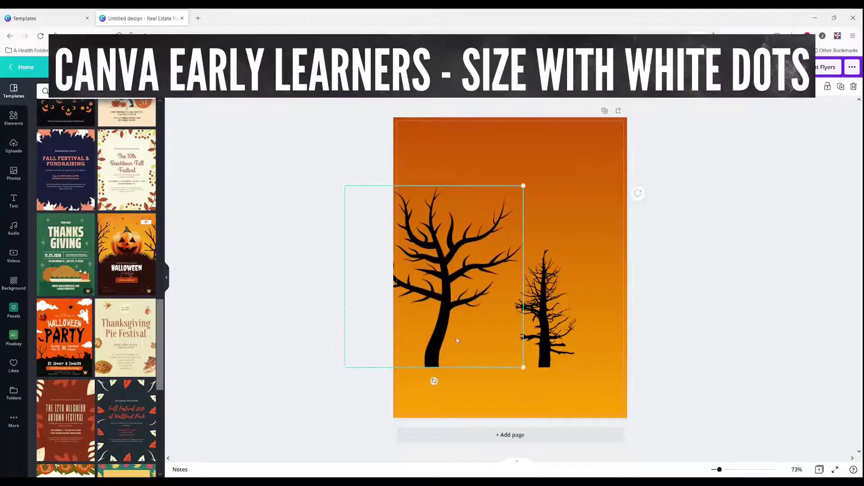
drag(435, 313, 413, 304)
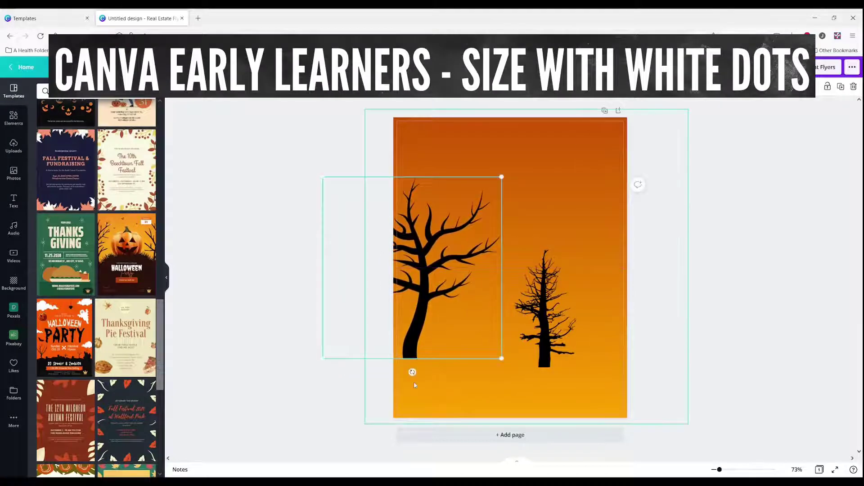
drag(412, 372, 403, 363)
drag(419, 318, 394, 317)
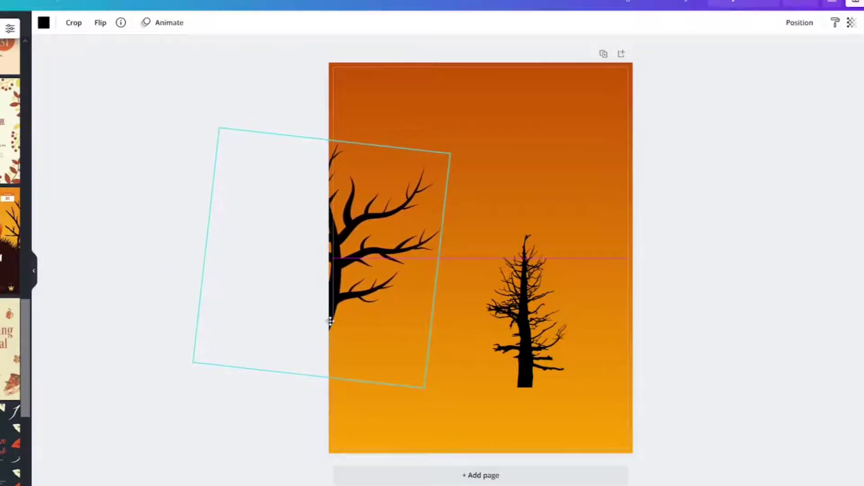
mouse_move(330, 321)
mouse_down()
mouse_move(317, 322)
mouse_move(329, 321)
mouse_up()
drag(304, 394, 276, 385)
Step: Enlarge the dead conifer, tilt it slightly and position it partly past the flyer's right edge
click(527, 343)
drag(527, 343, 629, 303)
drag(588, 347, 490, 411)
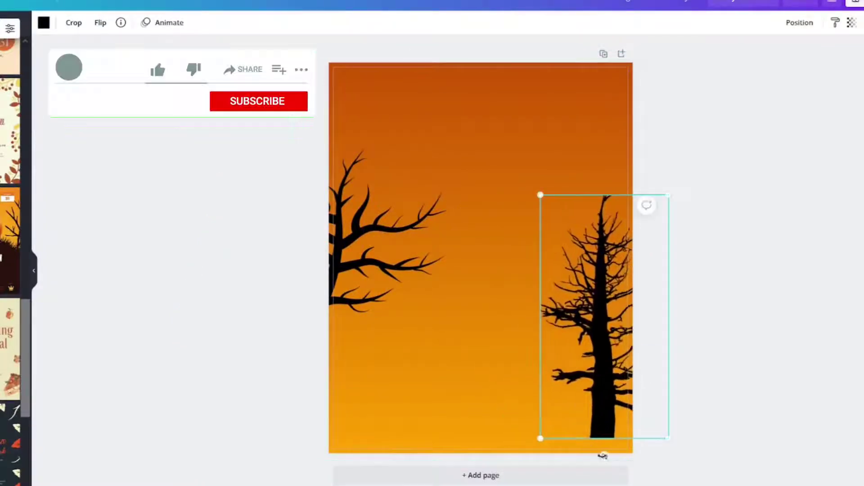
drag(605, 456, 621, 454)
drag(597, 367, 619, 305)
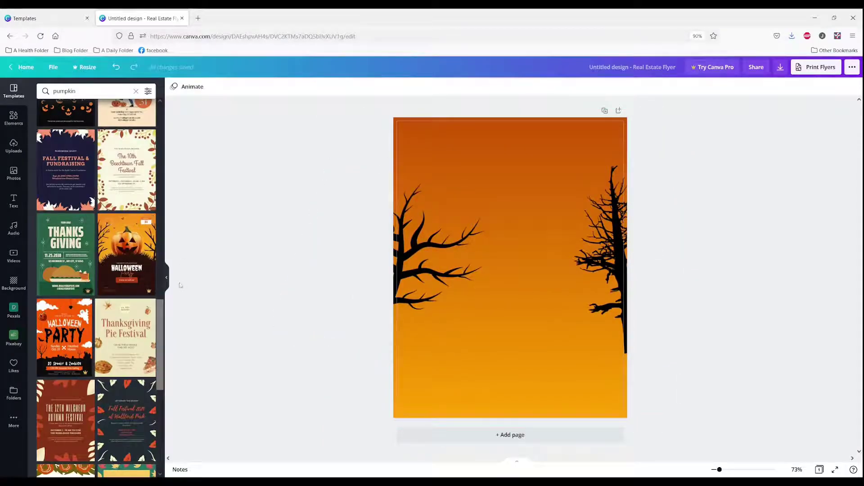
Step: Search the elements for grass and limit the results to graphics
click(14, 118)
click(67, 91)
double_click(67, 91)
text(grass)
key(Return)
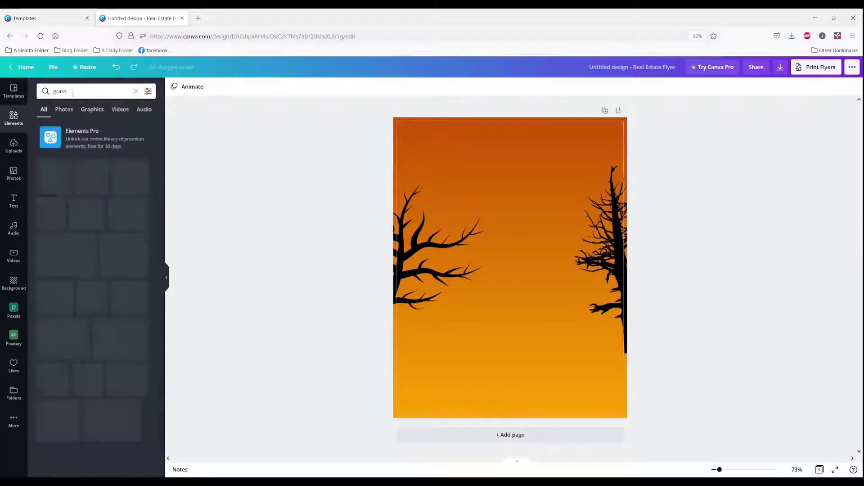
click(87, 111)
Step: Add three grass graphics between the trees: the dense grass strip, the plain green grass and the grass with a tall reed
click(93, 177)
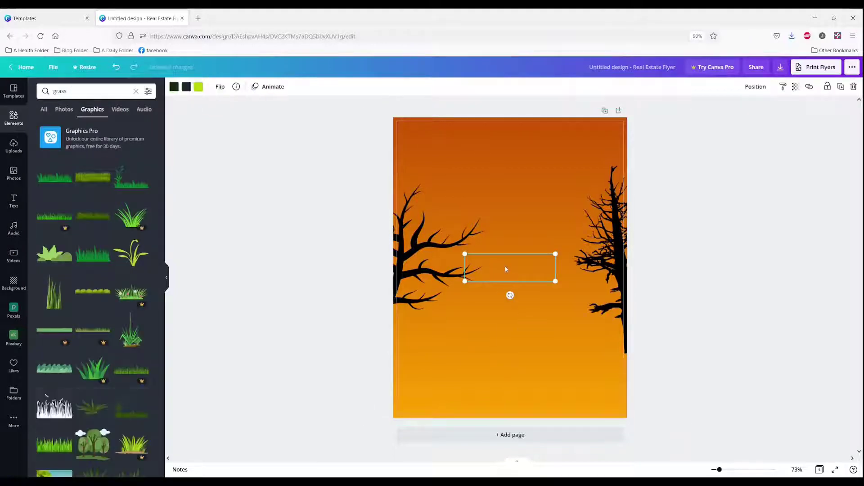
drag(494, 265, 490, 285)
drag(93, 310, 518, 245)
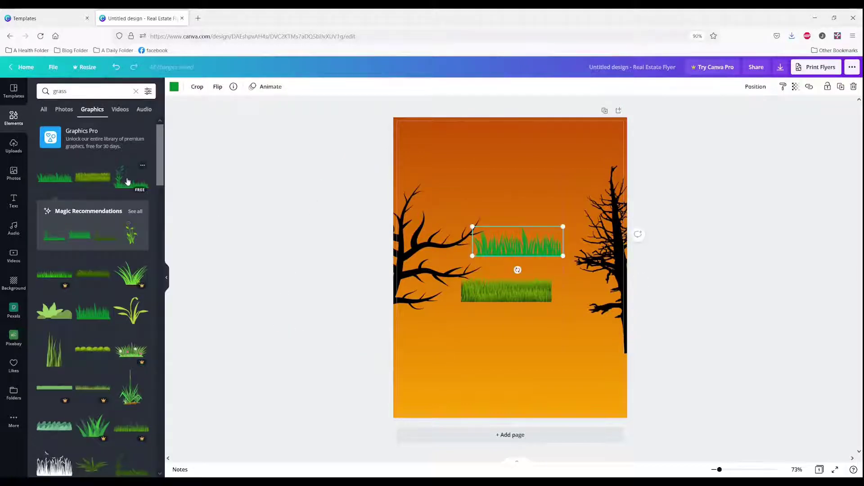
drag(128, 181, 482, 168)
Step: Recolor the dense grass strip with Stack of Pumpkins maroon, Sip of Orange brown and Abundance of Oranges black
click(486, 297)
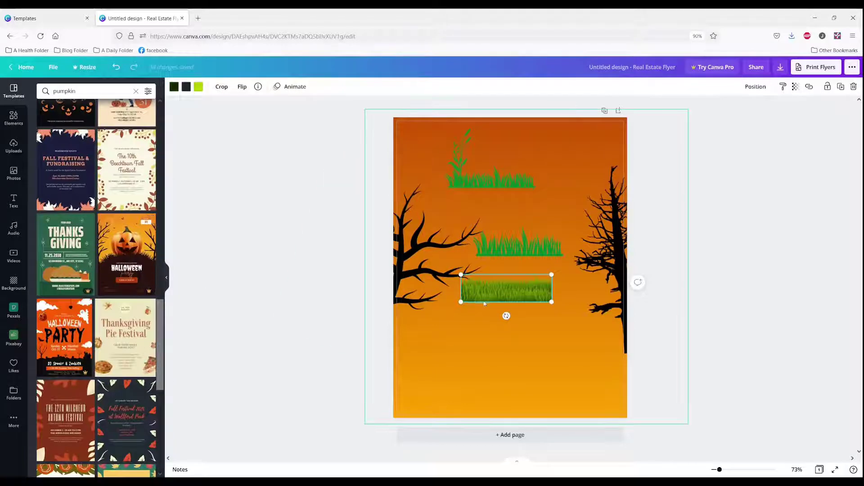
click(175, 88)
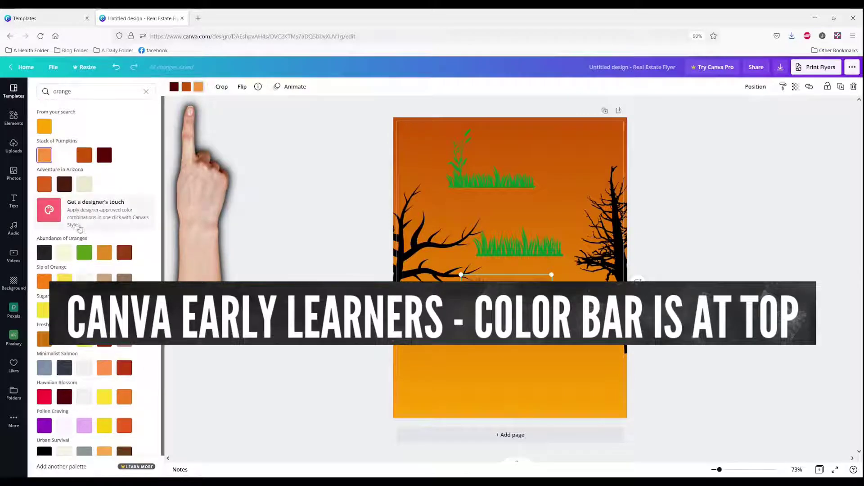
click(85, 311)
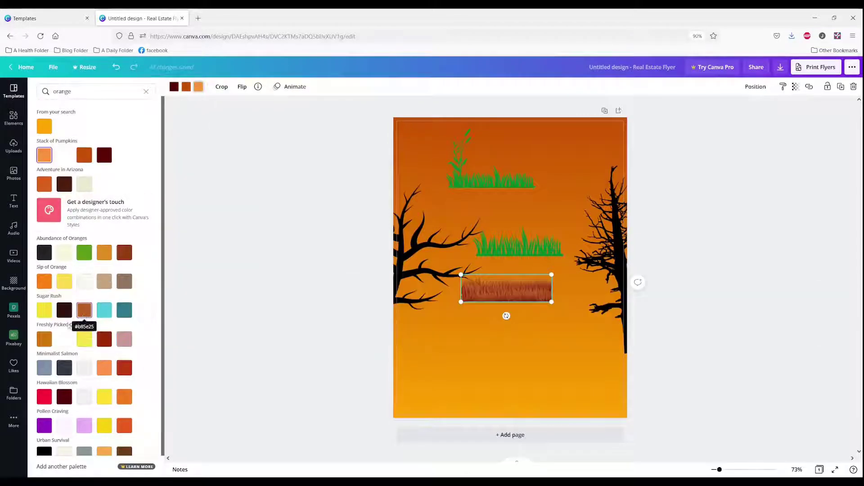
click(44, 255)
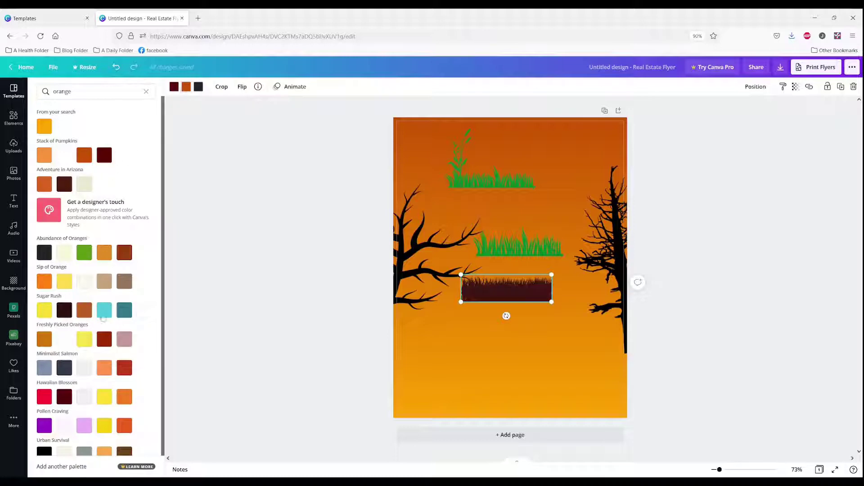
click(124, 281)
Step: Enlarge the dense grass strip and place it across the full width of the flyer's lower edge
drag(462, 300, 306, 347)
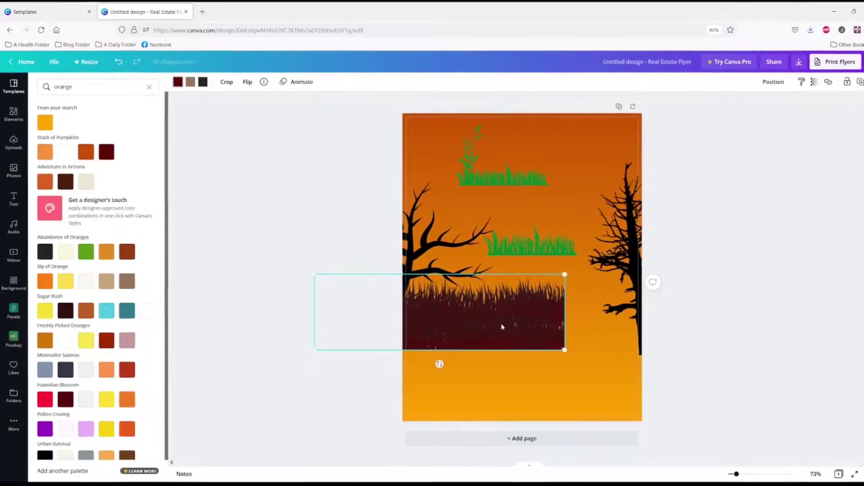
drag(502, 327, 575, 392)
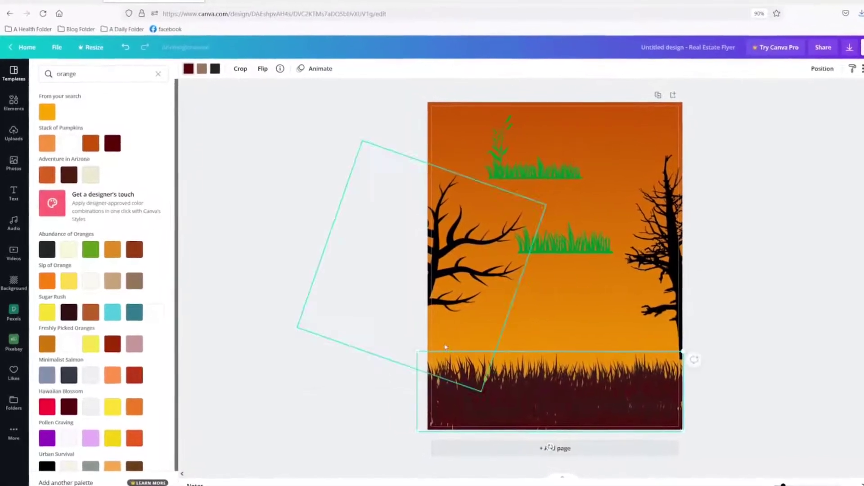
drag(412, 351, 284, 254)
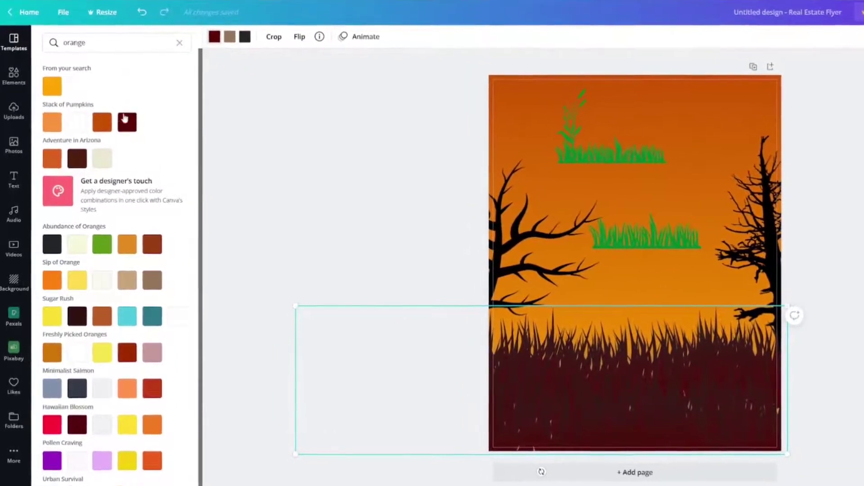
Step: Search the colors for black and replace the dense grass's maroon with it
double_click(84, 44)
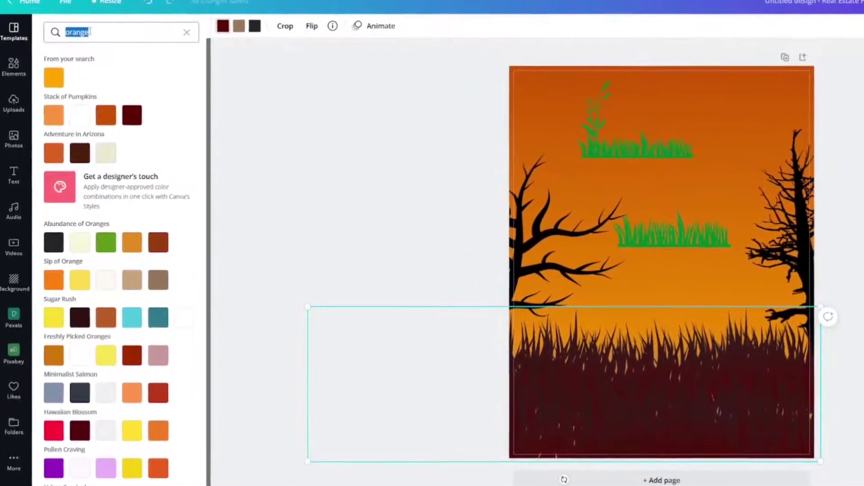
text(black)
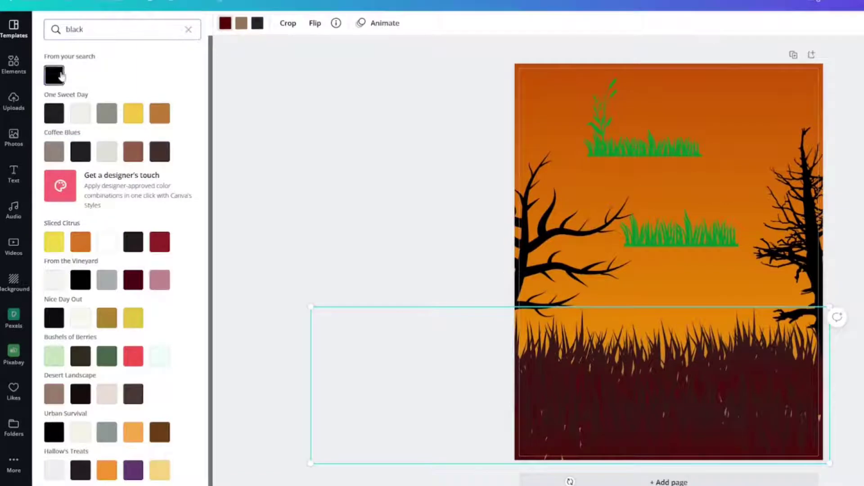
click(61, 76)
Step: Enlarge the dark grass to fill the flyer's lower half and move the left tree up slightly
click(13, 39)
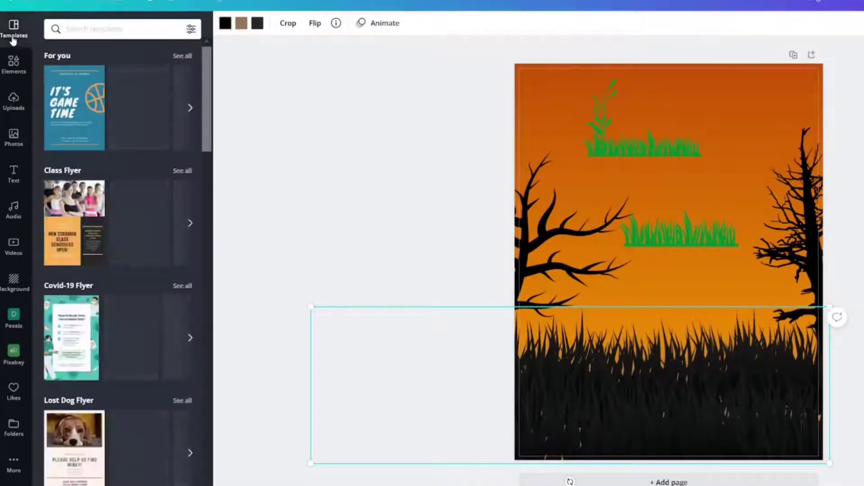
drag(645, 373, 645, 376)
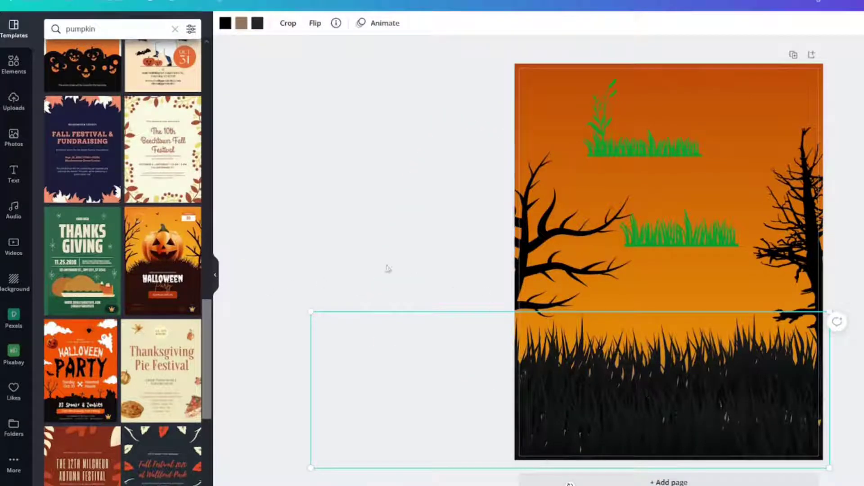
drag(312, 313, 134, 120)
drag(534, 196, 543, 165)
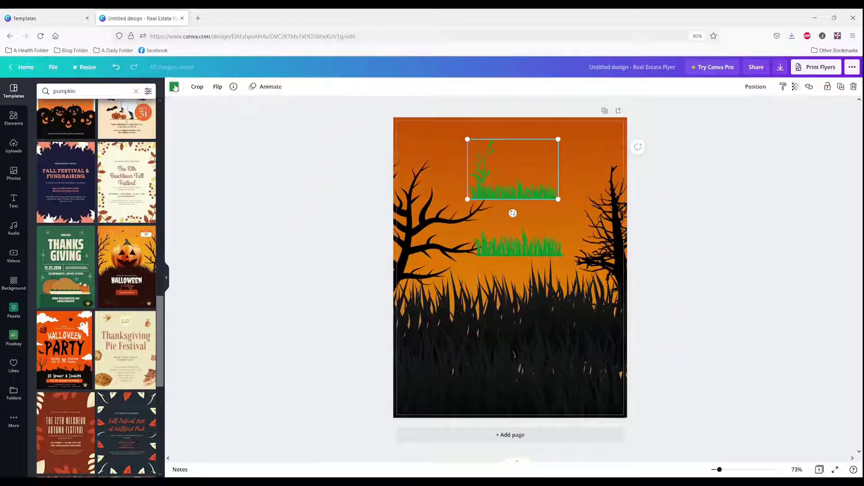
Step: Recolor the reed grass with the document's black and try it over the dark foreground grass
click(513, 180)
click(174, 87)
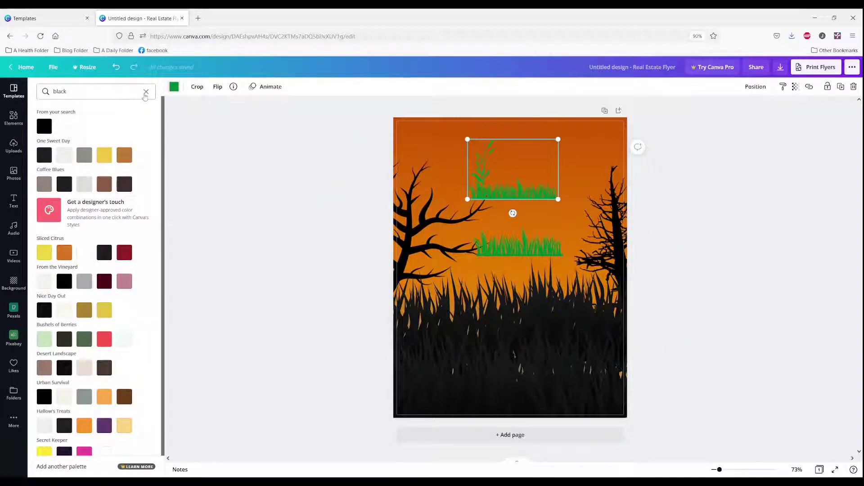
click(146, 92)
click(64, 126)
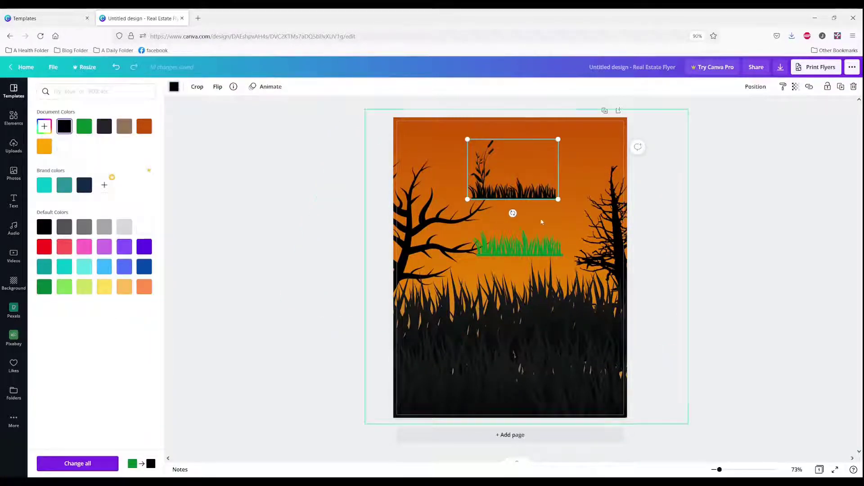
drag(514, 197, 467, 308)
Step: Delete the reed grass and the remaining green grass from the flyer
key(Delete)
drag(521, 253, 513, 255)
key(Delete)
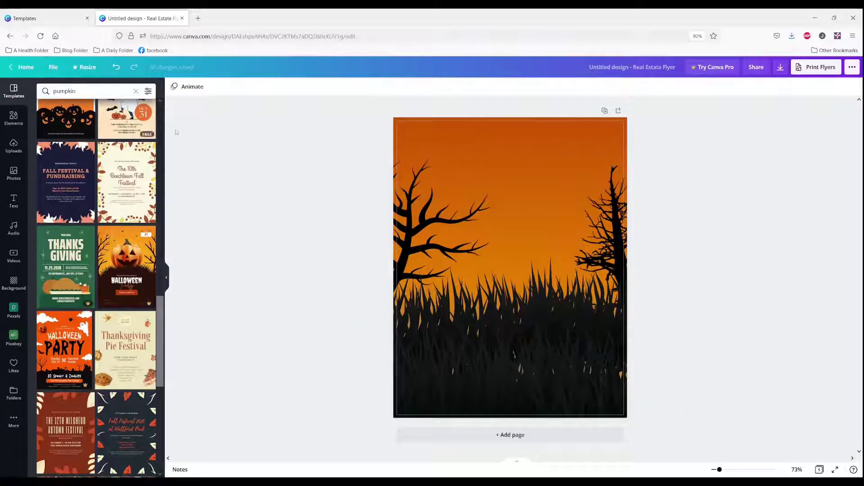
Step: Search the graphics elements for pumpkin
click(26, 115)
click(90, 112)
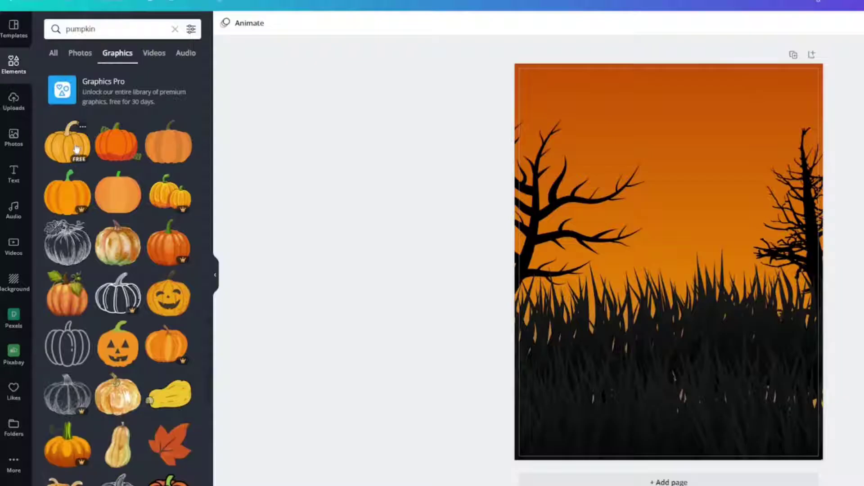
Step: Insert the free Watercolour Pumpkin Illustration and shrink it to sit centred between the trees, just above the grass
scroll(113, 193, down, 1)
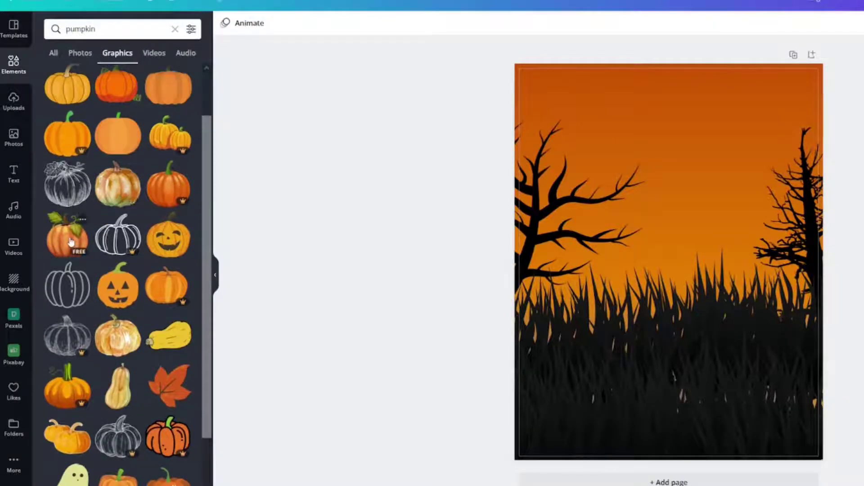
click(72, 242)
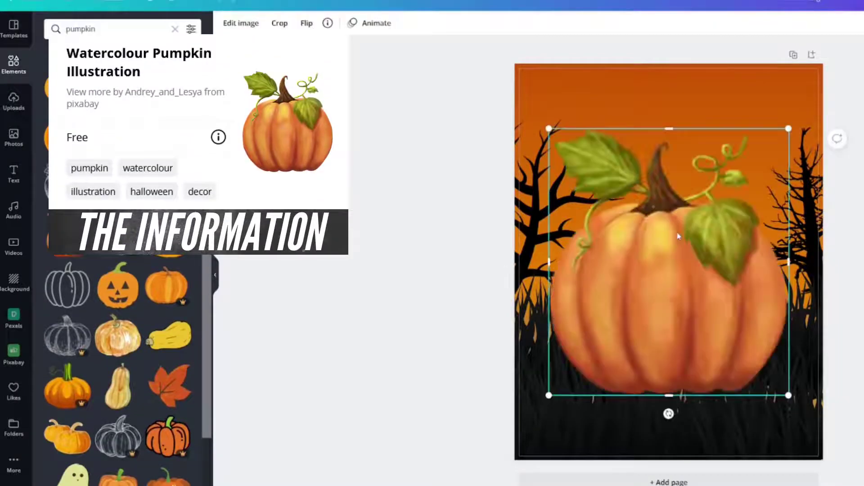
drag(672, 245, 677, 209)
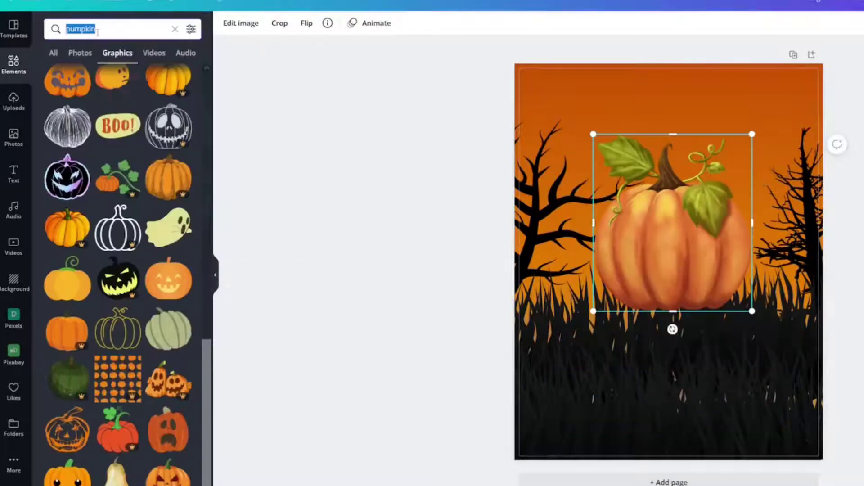
Step: Search the graphics elements for jackolantern
text(jackola)
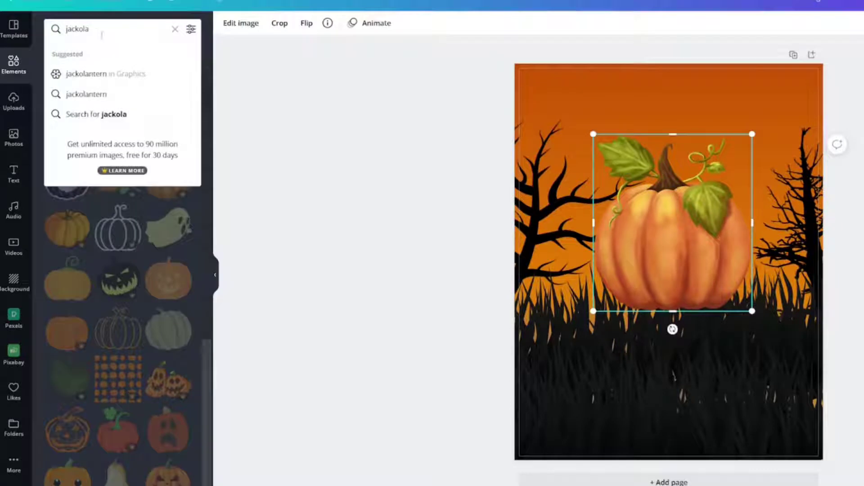
click(104, 75)
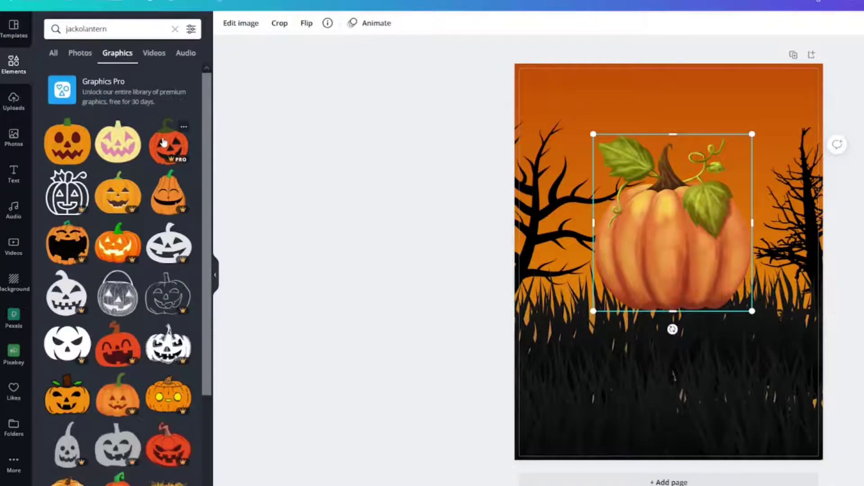
Step: Try a premium jack-o'-lantern graphic over the painted pumpkin and delete it
scroll(115, 193, down, 3)
click(67, 279)
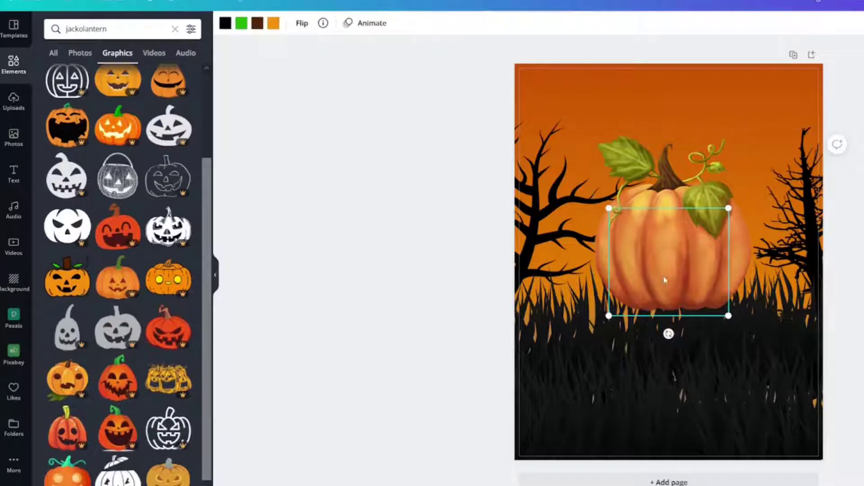
key(Delete)
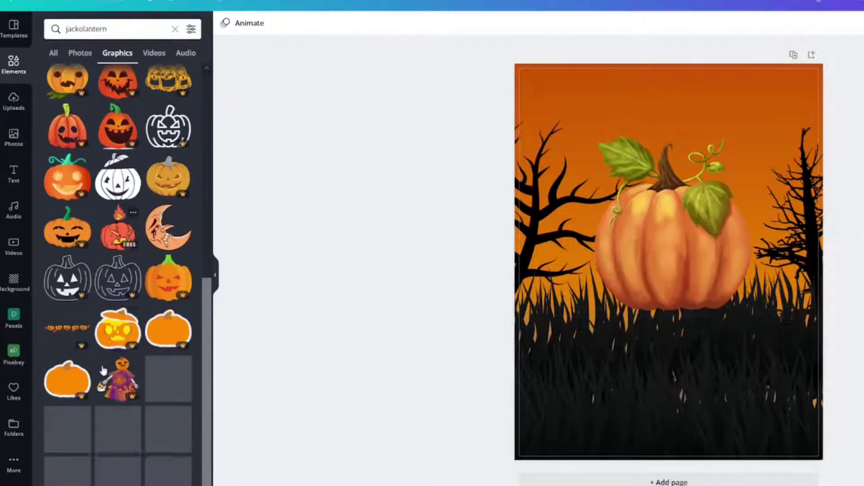
click(673, 289)
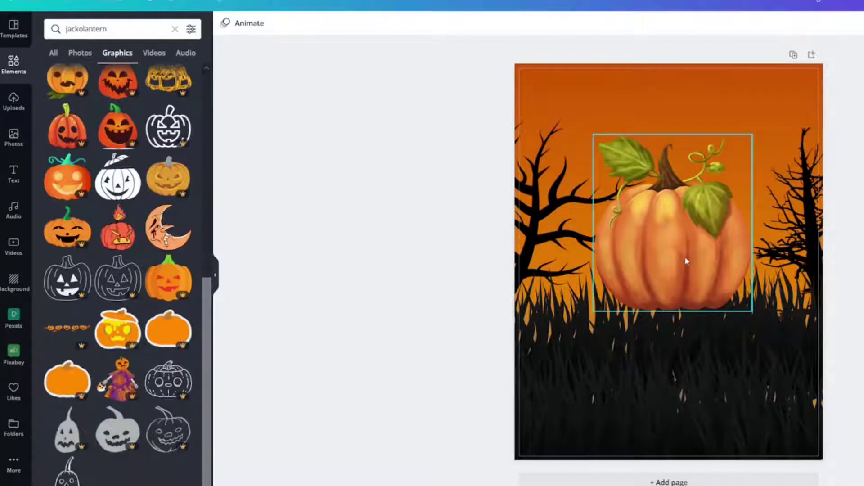
key(Escape)
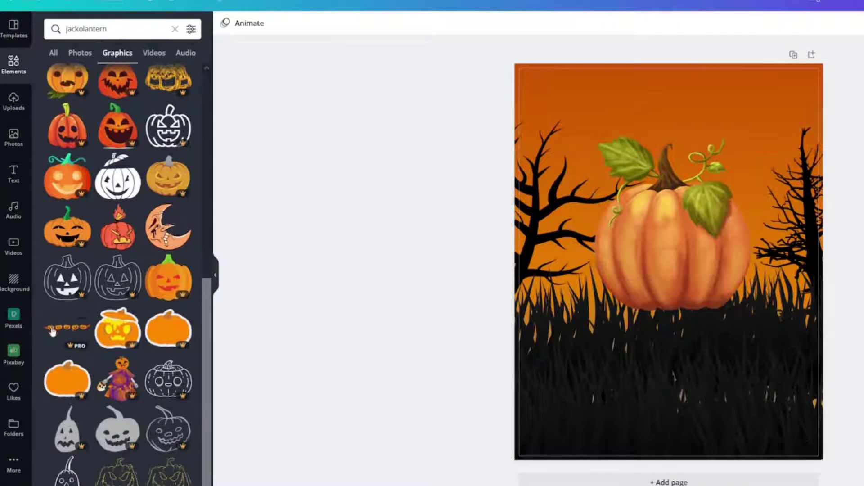
scroll(155, 349, down, 2)
double_click(97, 27)
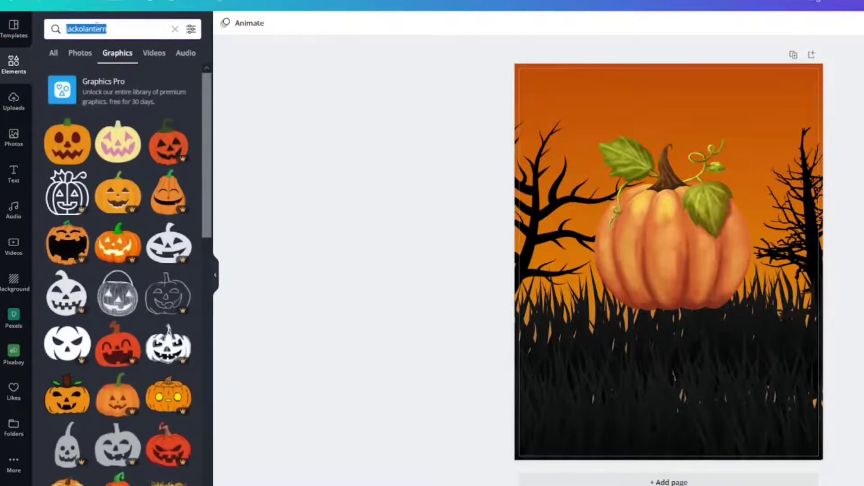
text(sparkle)
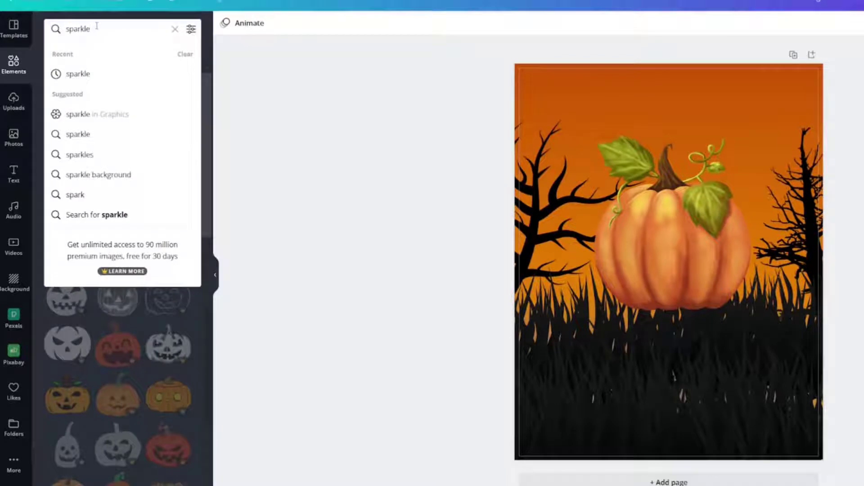
key(BackSpace)
key(BackSpace)
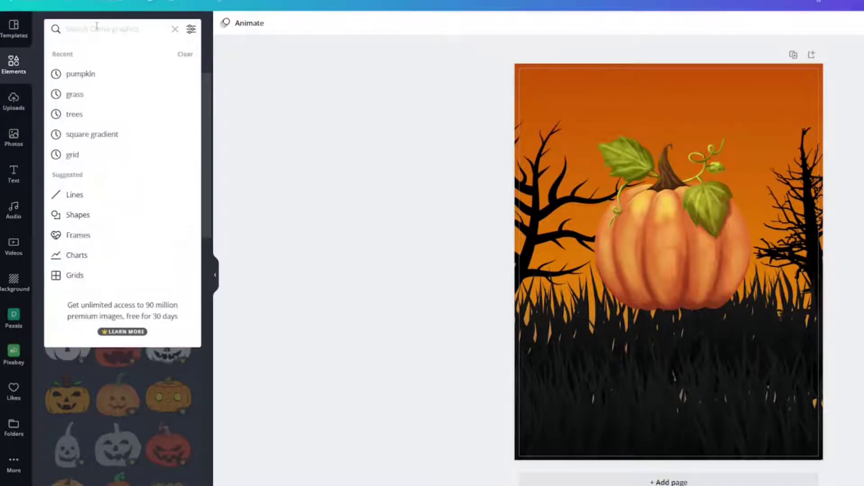
click(265, 120)
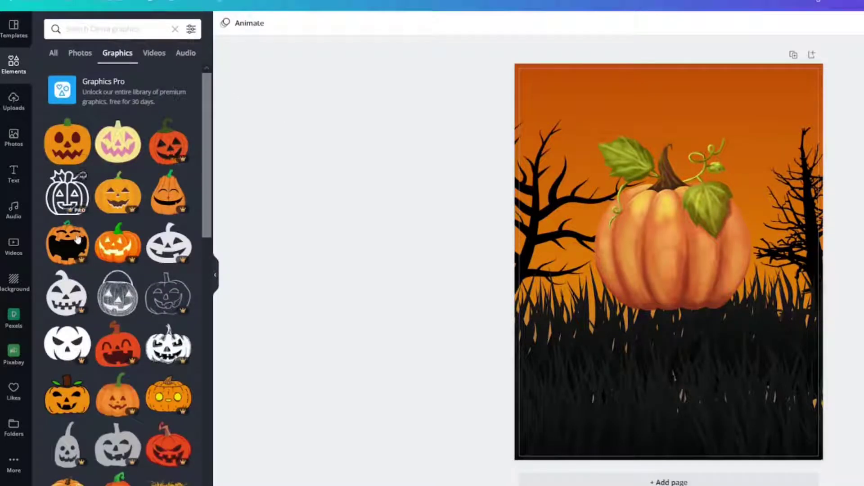
Step: Insert the flat orange jack-o'-lantern with a zigzag mouth and enlarge it to cover the painted pumpkin's body
scroll(102, 247, down, 2)
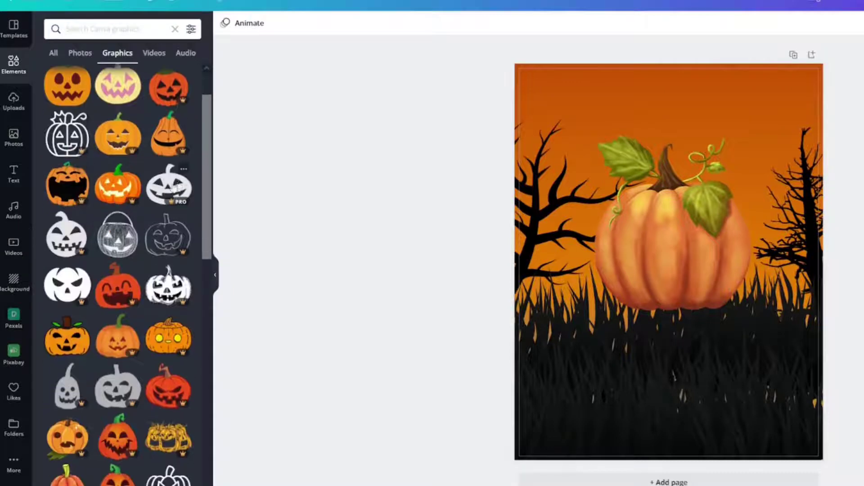
scroll(179, 181, up, 2)
drag(93, 163, 670, 229)
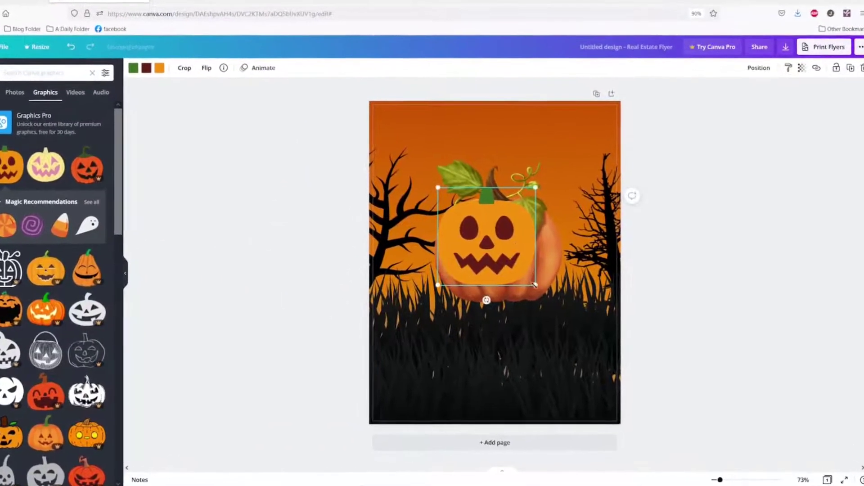
drag(539, 290, 556, 303)
drag(502, 266, 502, 266)
Step: Recolor the jack-o'-lantern's body white, reduce its transparency value to 8 and align it over the painted pumpkin
click(103, 39)
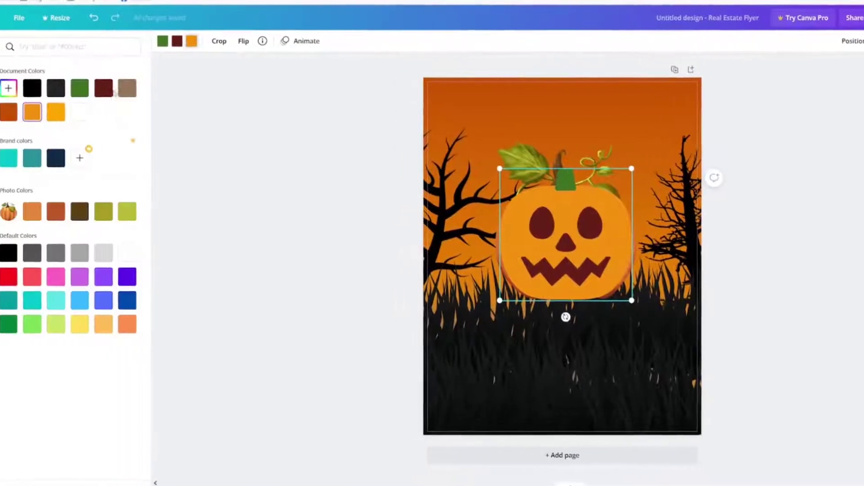
click(101, 112)
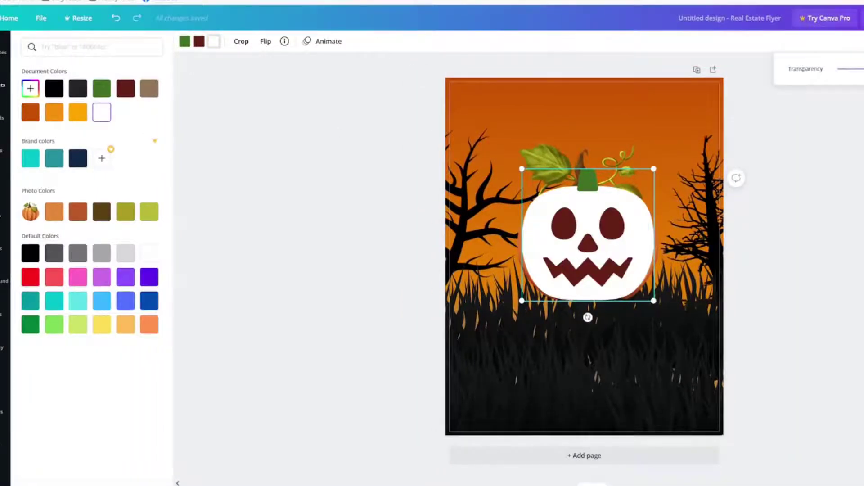
drag(780, 68, 729, 70)
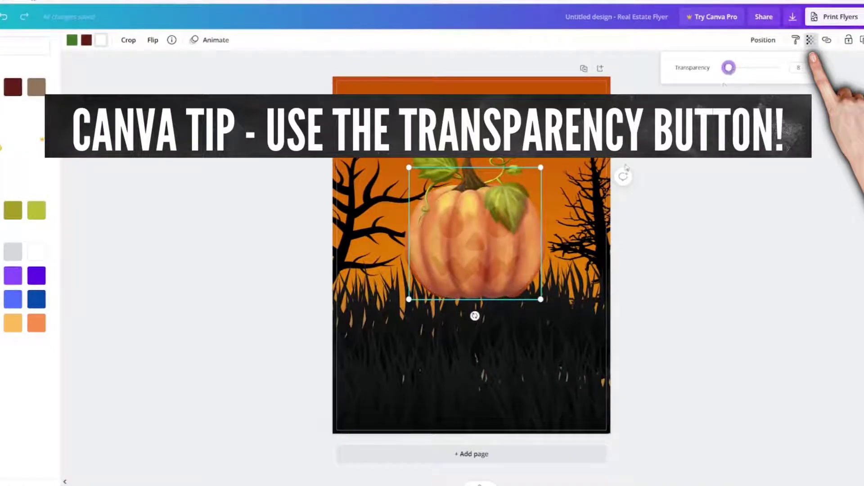
drag(508, 234, 503, 234)
click(765, 238)
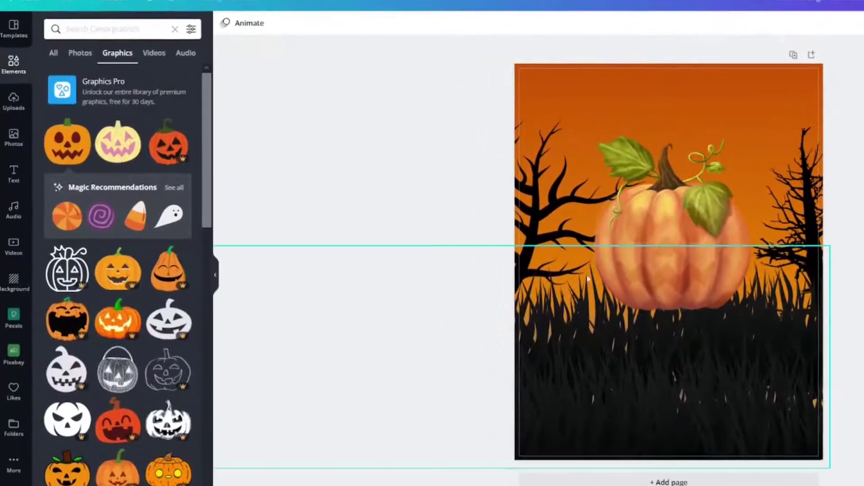
Step: Try green on the overlaid jack-o'-lantern's body, return it to white and set its transparency to 17
click(587, 279)
click(257, 23)
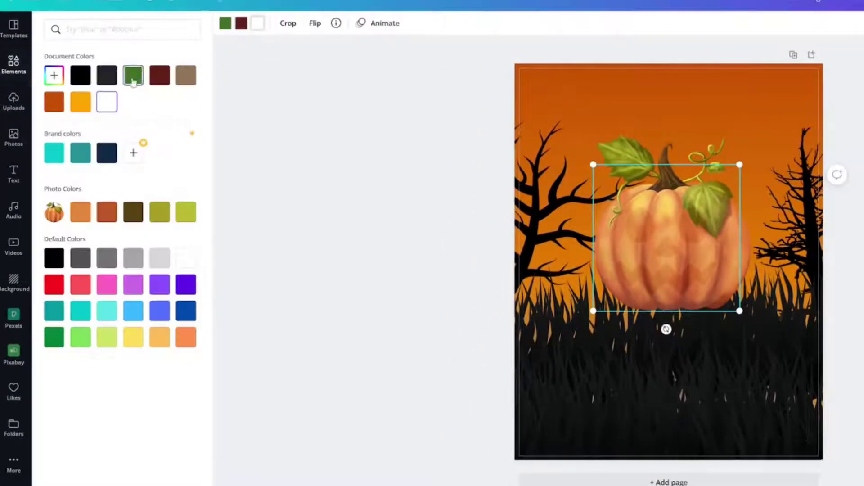
click(133, 77)
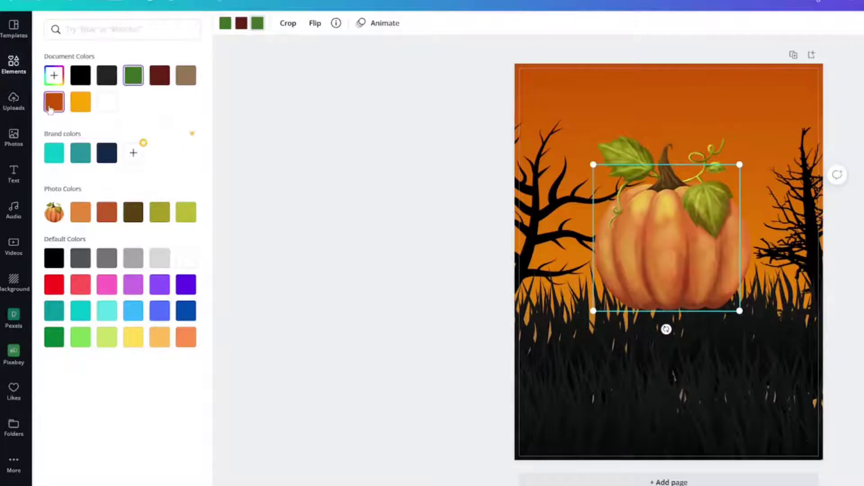
click(106, 102)
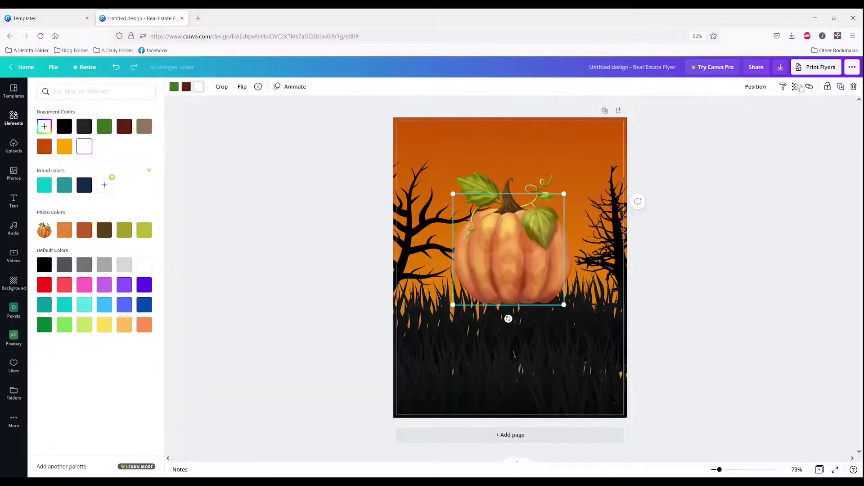
click(797, 87)
drag(728, 114, 732, 114)
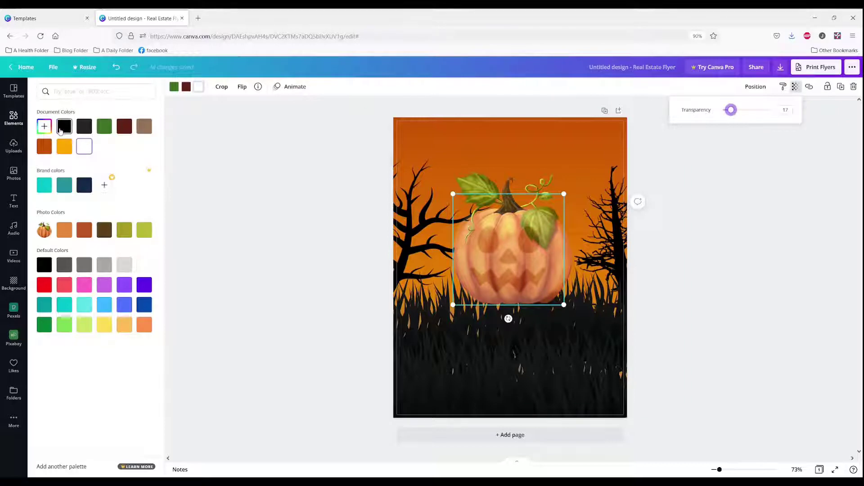
Step: Recolor the overlaid jack-o'-lantern's body dark orange and its stem and facial features black
click(61, 131)
click(44, 146)
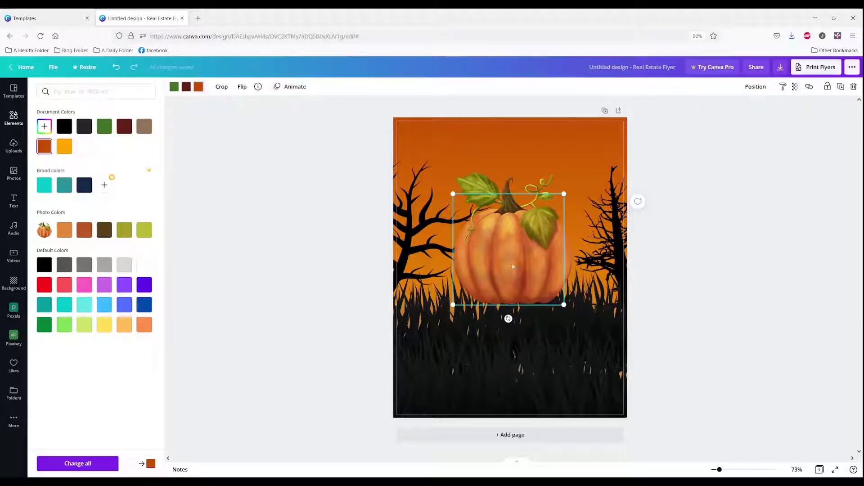
click(65, 130)
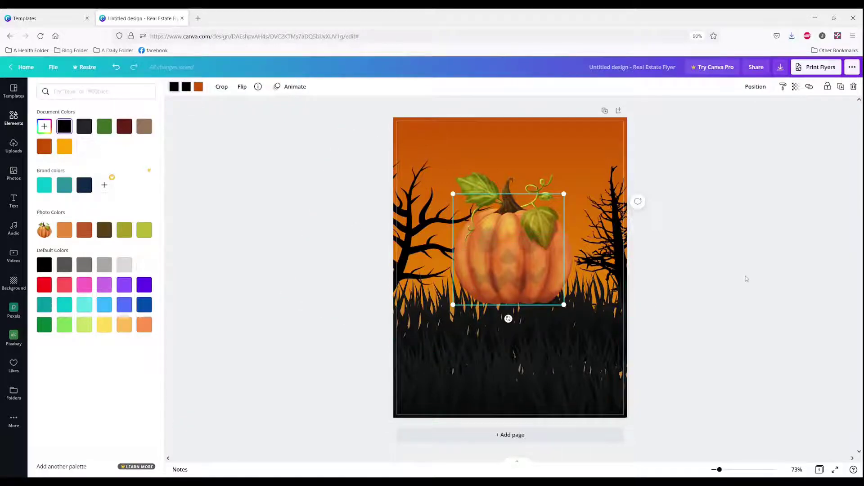
click(744, 279)
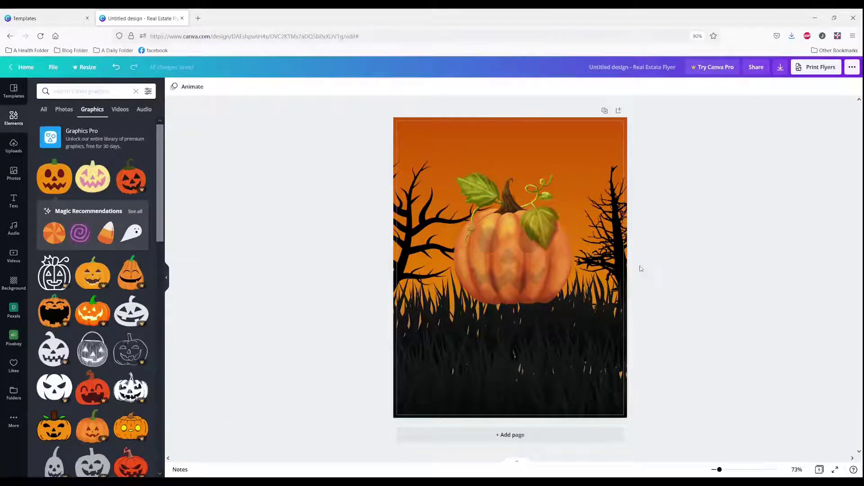
Step: Set the overlaid jack-o'-lantern's transparency to 33
click(540, 247)
click(795, 87)
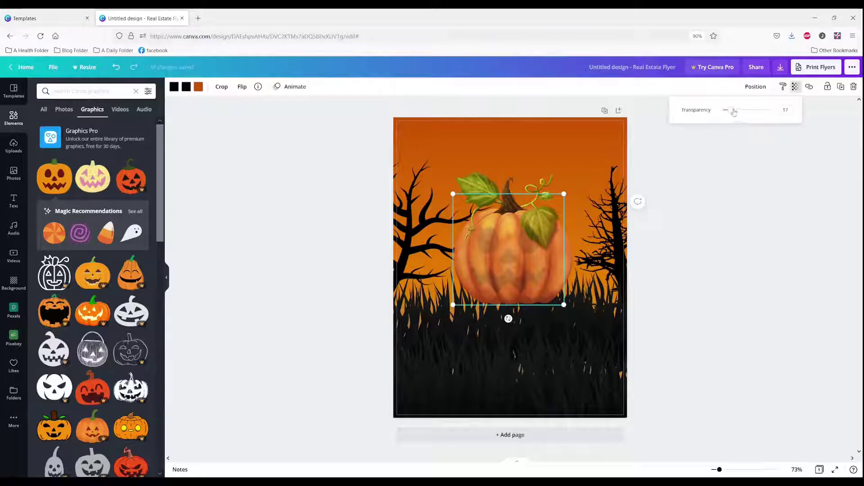
drag(735, 111, 738, 112)
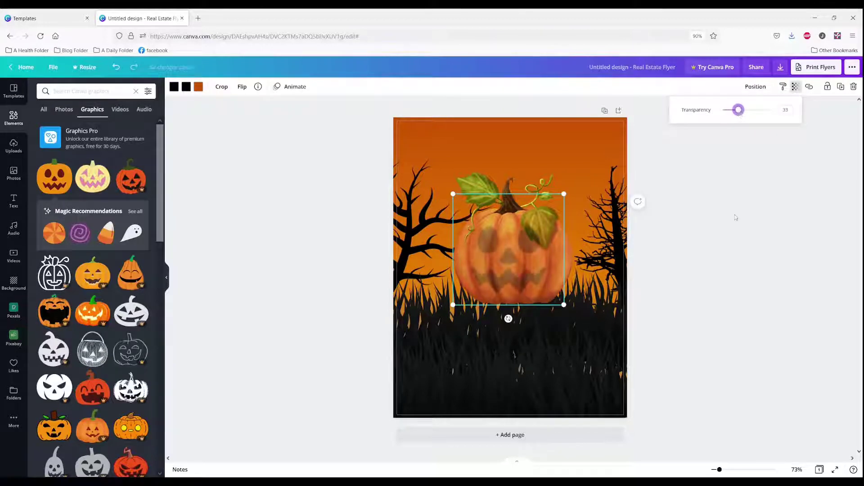
click(736, 218)
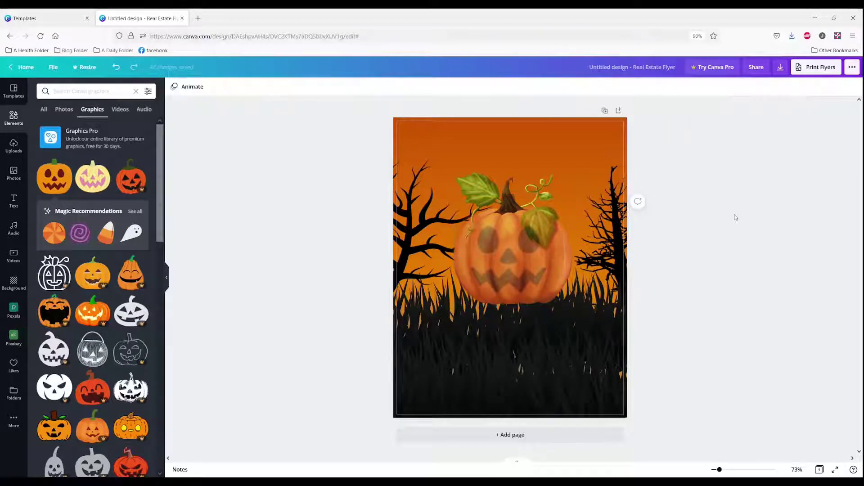
click(511, 241)
click(315, 233)
Step: Search the elements for sparkle, and extend the search to sparkle + circle
click(73, 92)
text(sparkle)
key(Return)
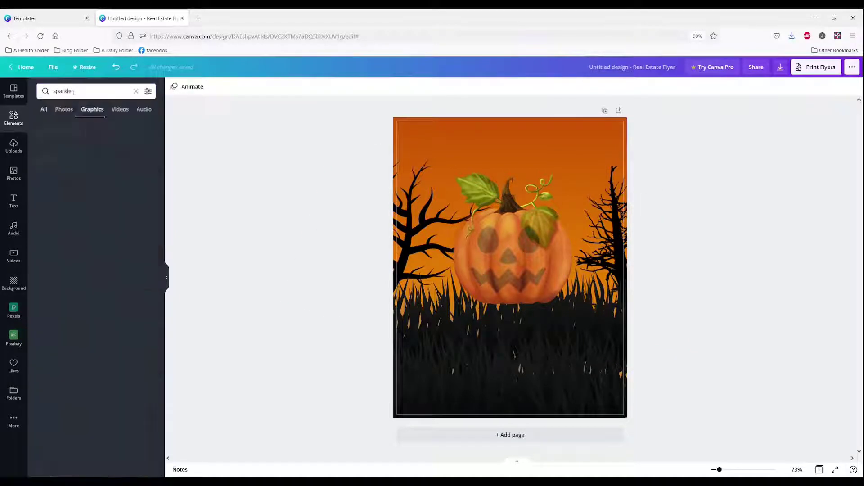
click(86, 90)
text(+ circle)
key(Return)
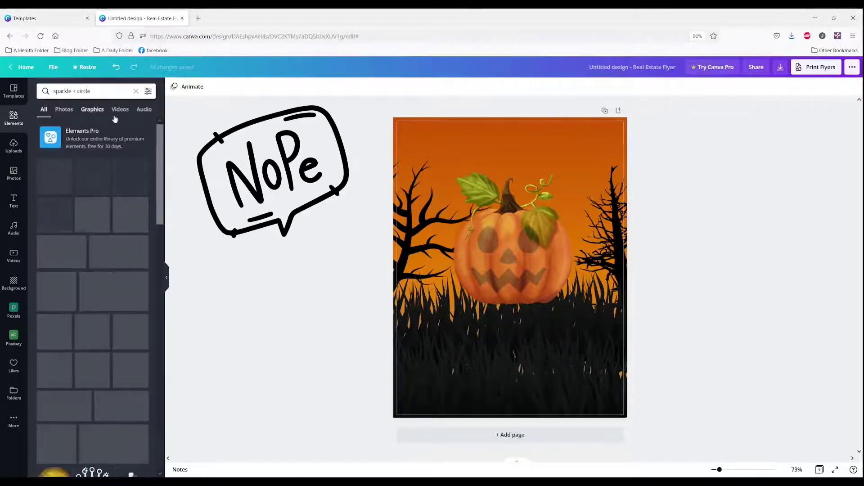
Step: Search the elements for circle and add the ring of small dashes to the flyer
drag(77, 91, 15, 91)
key(BackSpace)
key(Return)
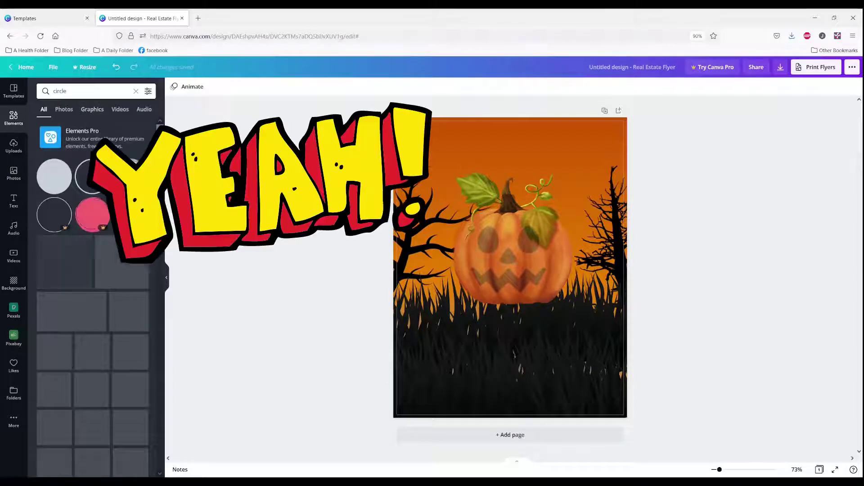
scroll(97, 211, down, 2)
scroll(97, 210, down, 2)
click(54, 211)
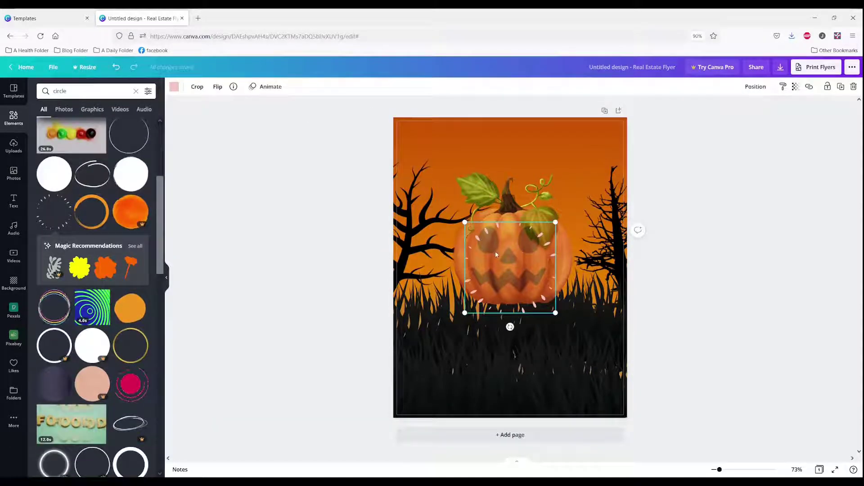
Step: Recolor the dashed ring golden orange and shrink it into the sky near the flyer's upper-left corner
drag(496, 255, 454, 163)
click(174, 86)
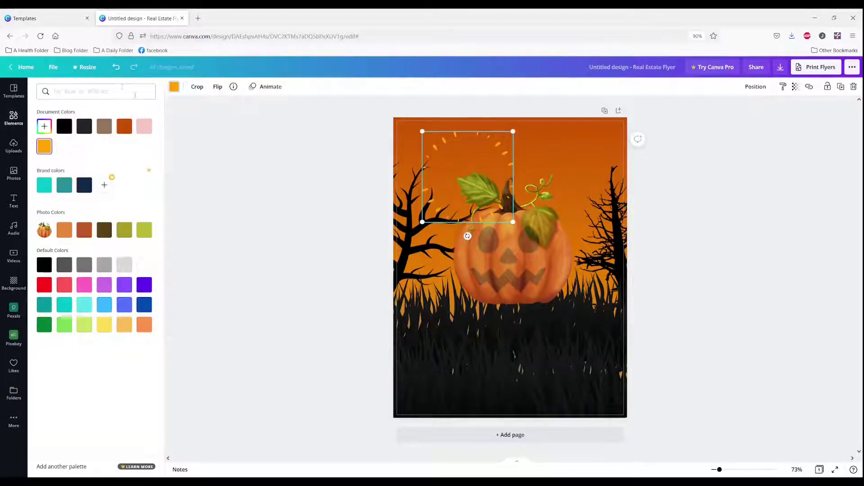
drag(513, 222, 458, 161)
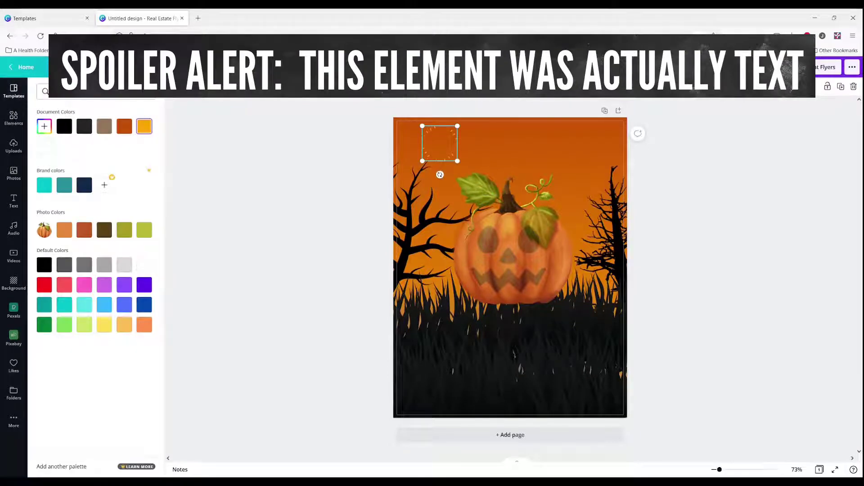
Step: Search the colors for yellow and recolor the dashed ring bright yellow
text(yellow)
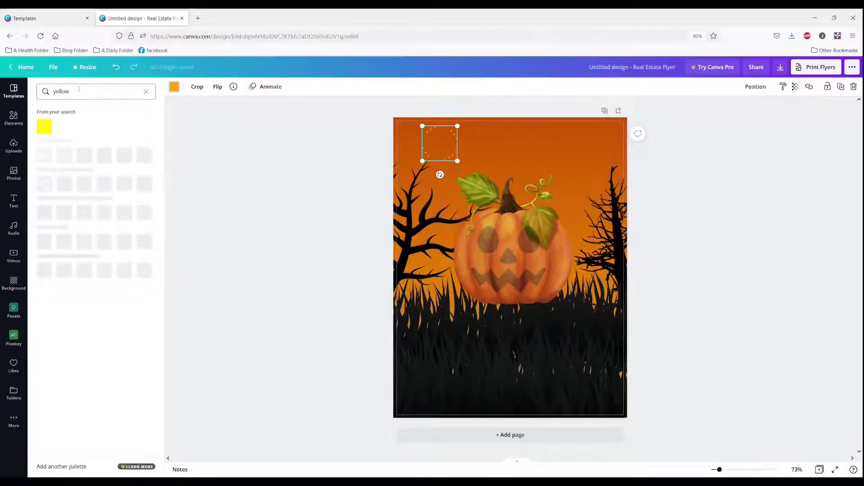
click(51, 121)
click(279, 180)
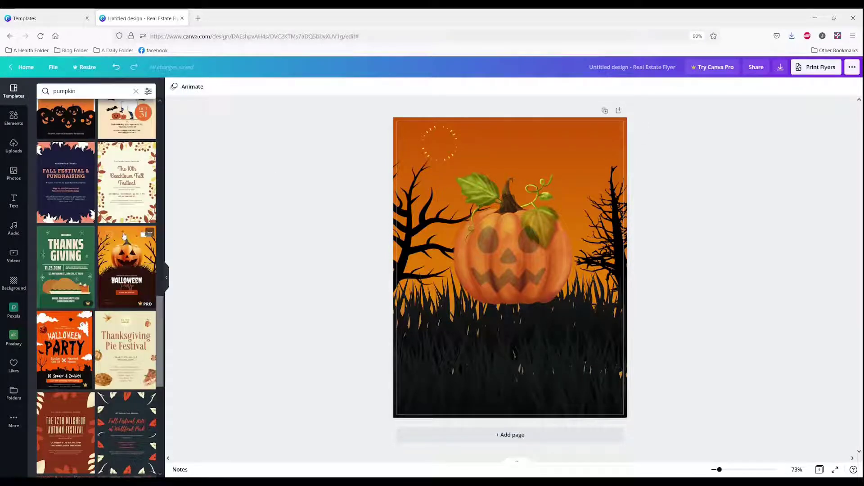
Step: Preview the Halloween Party pumpkin template for its layout and decorations, and close the preview
click(133, 259)
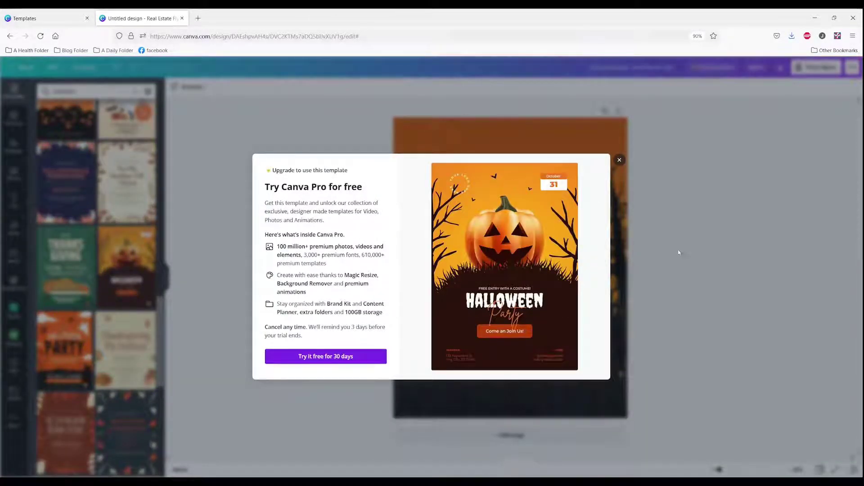
click(619, 160)
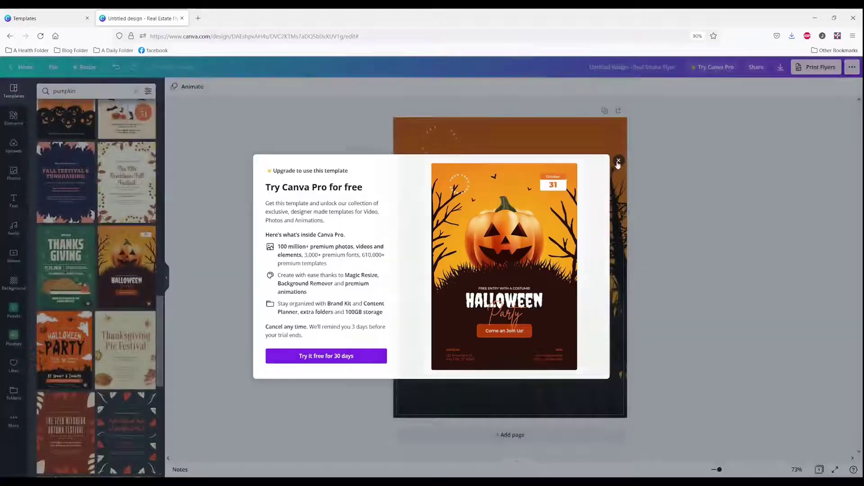
click(619, 161)
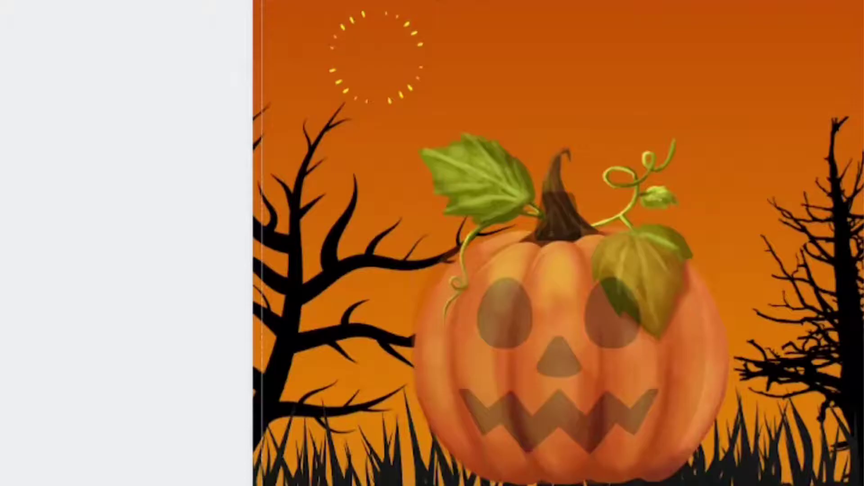
Step: Search the elements for bat, limit the results to graphics, and add the black flying bat to the flyer
text(bat)
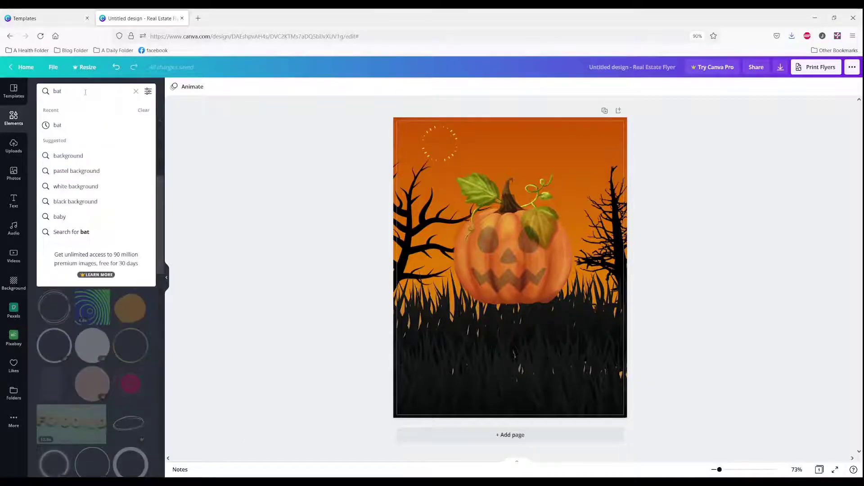
key(Return)
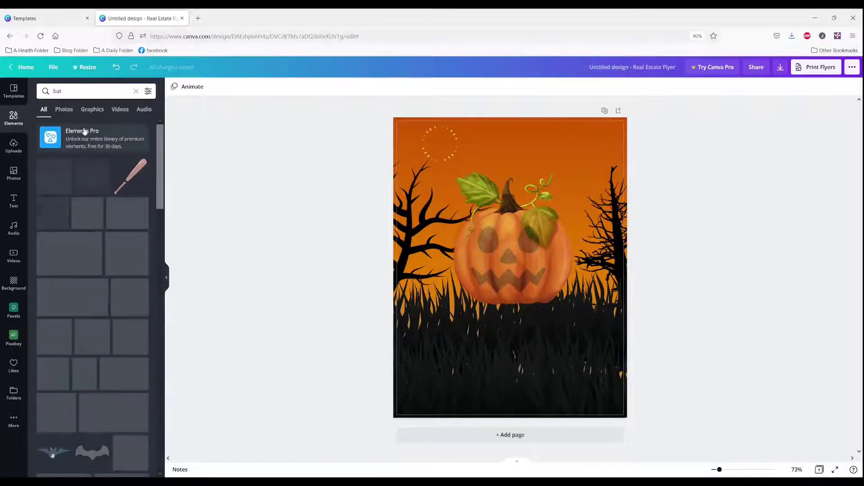
click(92, 109)
click(54, 176)
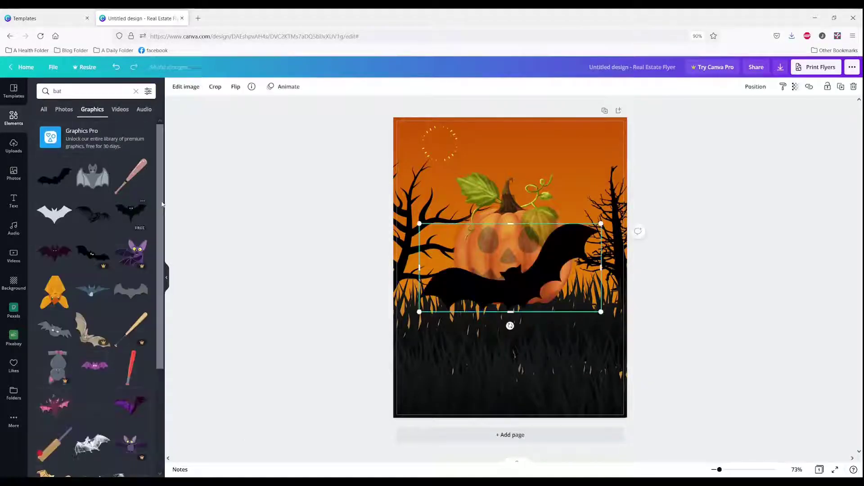
Step: Shrink the bat, place it in the sky above the pumpkin's large left leaf, and set its transparency to 54
drag(601, 224, 482, 282)
drag(453, 308, 504, 157)
drag(531, 130, 493, 144)
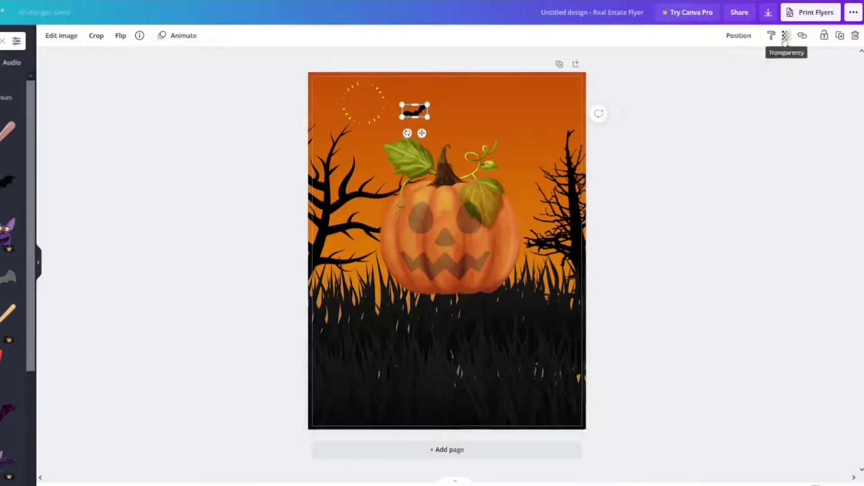
click(786, 36)
drag(755, 63, 731, 63)
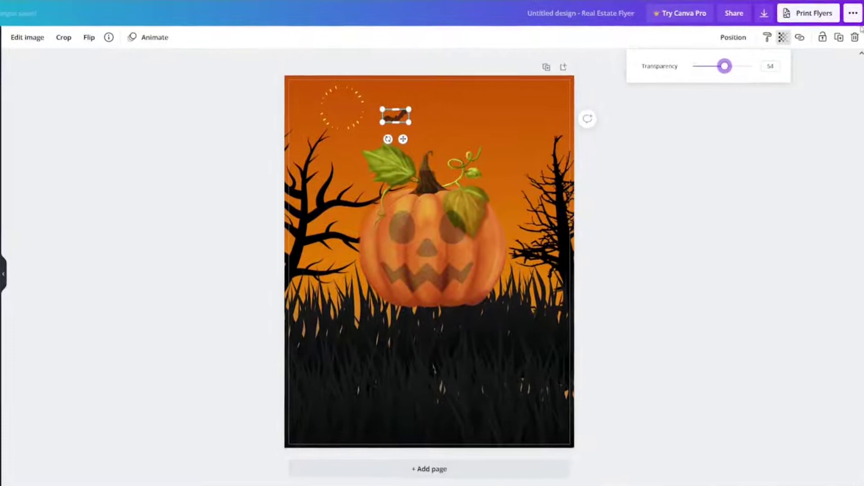
Step: Duplicate the bat, place the copy tilted above the pumpkin's curly vine, and change its transparency slightly
click(838, 37)
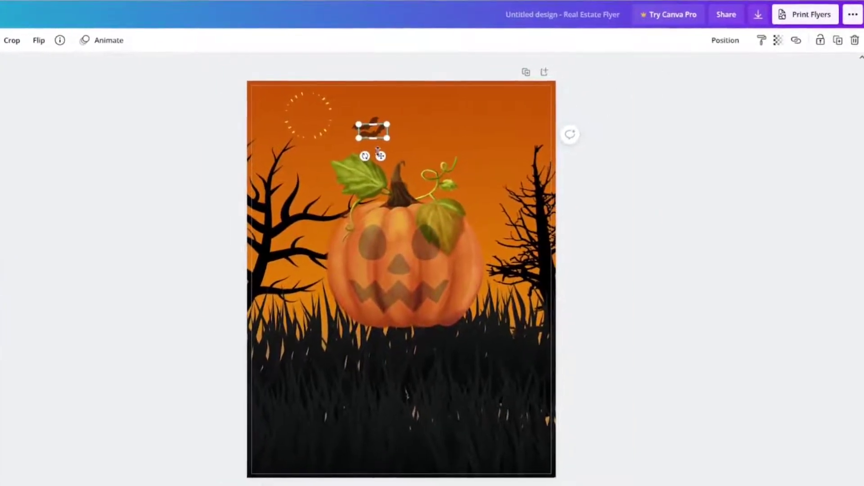
mouse_move(379, 155)
mouse_down()
mouse_move(449, 156)
mouse_move(393, 155)
mouse_up()
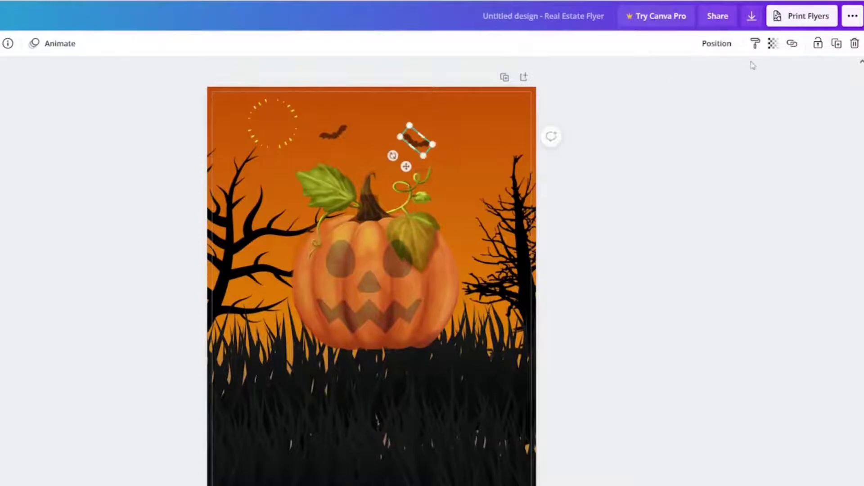
click(772, 45)
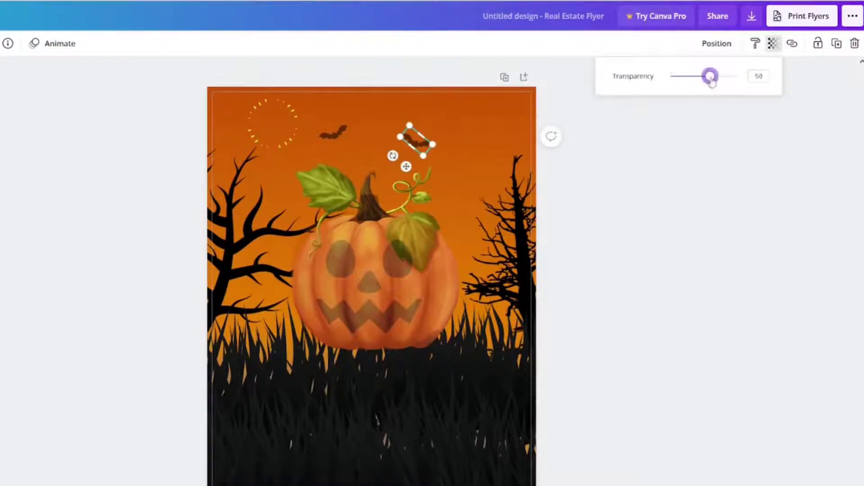
drag(712, 80, 718, 82)
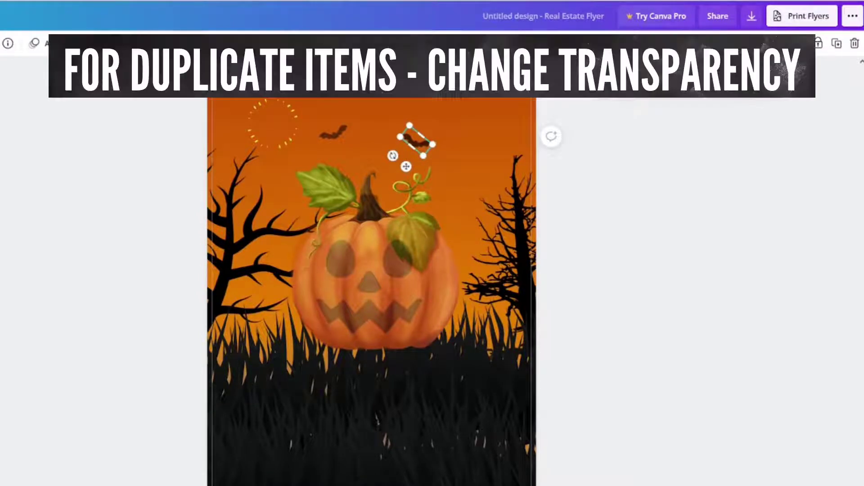
Step: Place a tilted copy of the first bat between the pumpkin and the right tree, and move the original toward the left tree
click(333, 131)
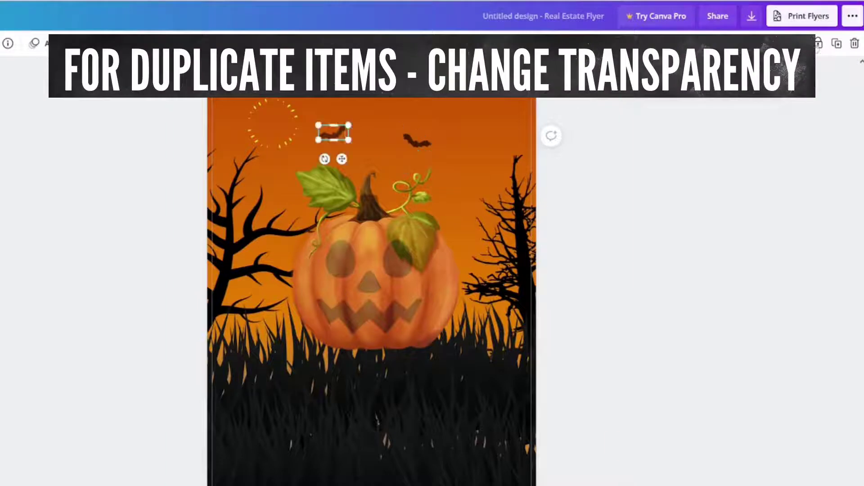
click(836, 44)
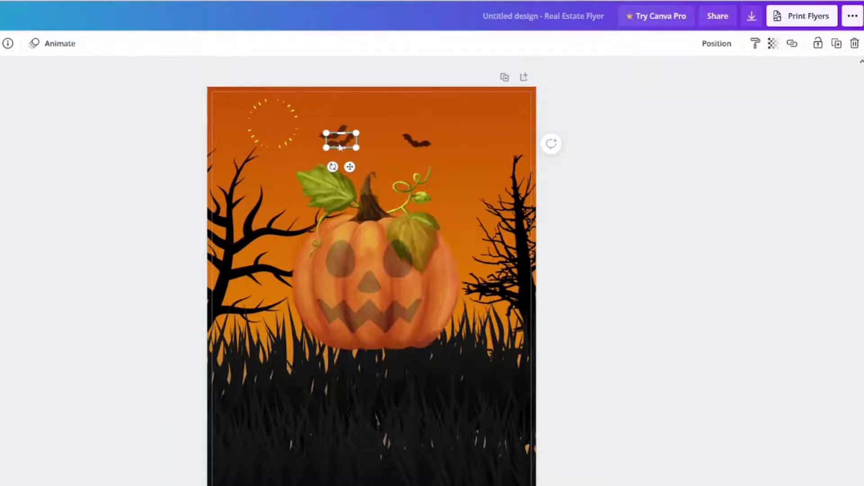
drag(343, 145, 487, 254)
click(631, 195)
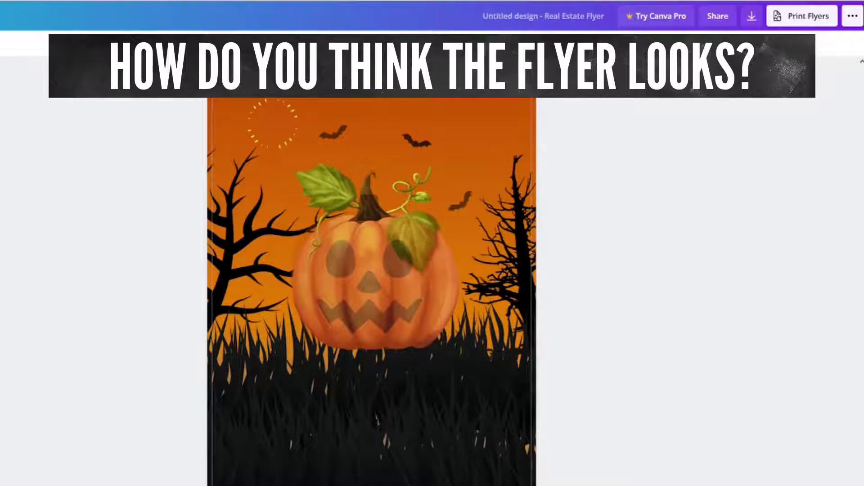
click(334, 133)
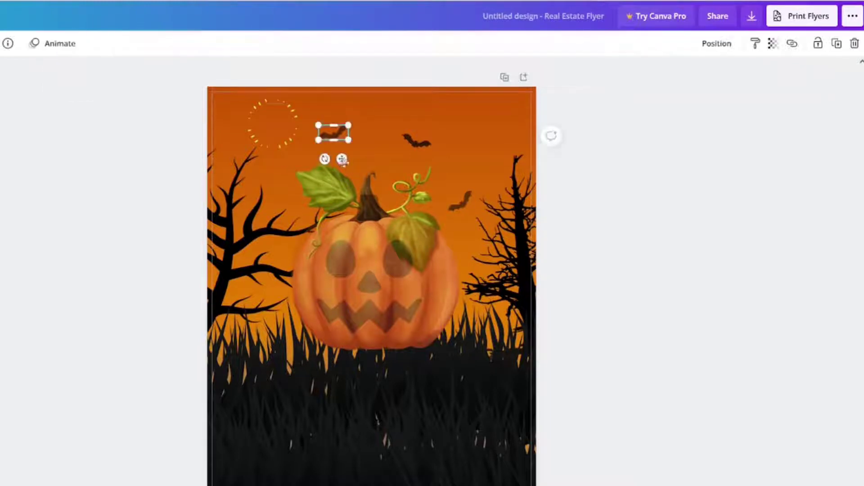
drag(346, 159, 291, 197)
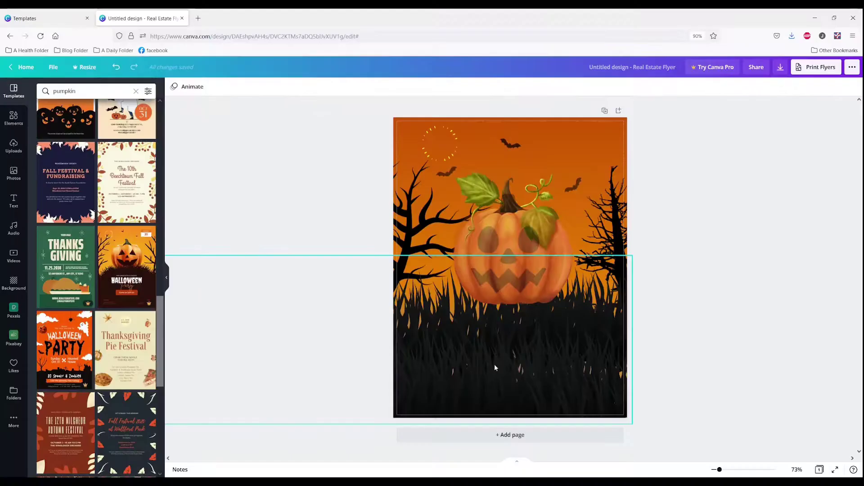
Step: Add a dark rectangle, shrink it to a small block, and place it in the sky near the flyer's upper-right corner
key(r)
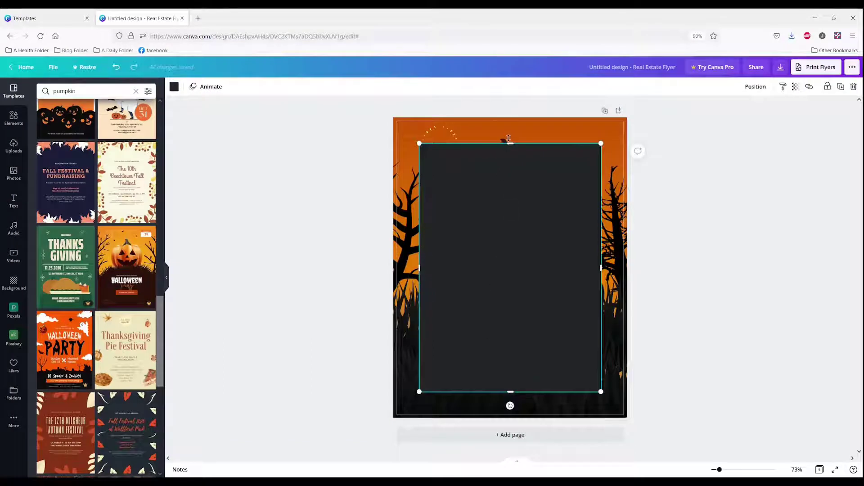
drag(510, 143, 530, 345)
drag(421, 368, 588, 155)
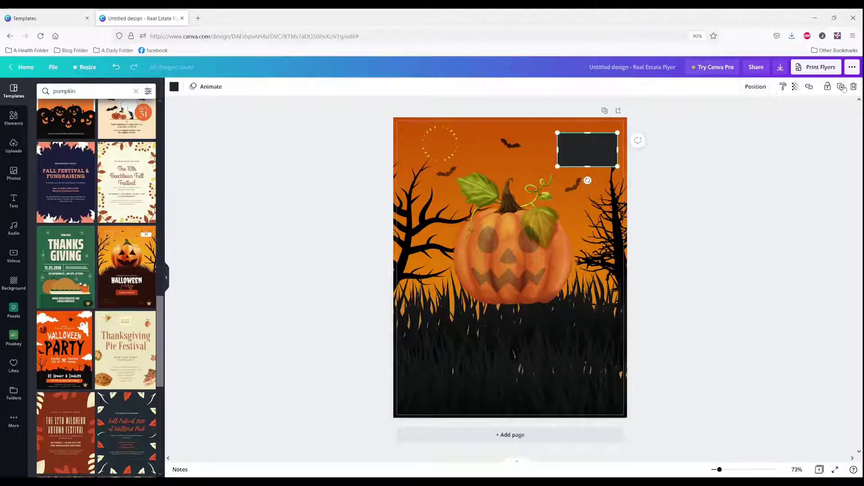
Step: Duplicate the rectangle and fit the two pieces into a calendar block with a thin header strip above a taller box
click(841, 87)
mouse_move(596, 171)
mouse_down()
mouse_move(593, 154)
mouse_move(580, 155)
mouse_move(583, 124)
mouse_move(575, 160)
mouse_move(604, 167)
mouse_up()
shift+click(577, 150)
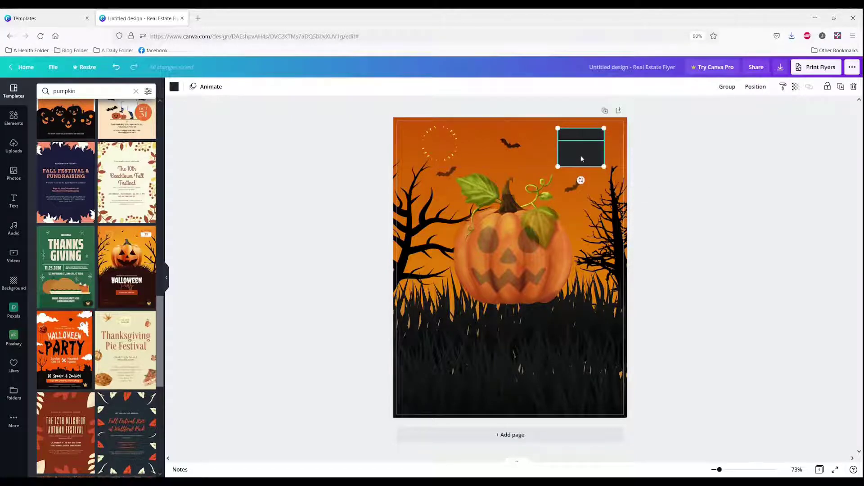
click(721, 167)
Step: Recolor the calendar block's header strip golden orange from the document colors
click(568, 135)
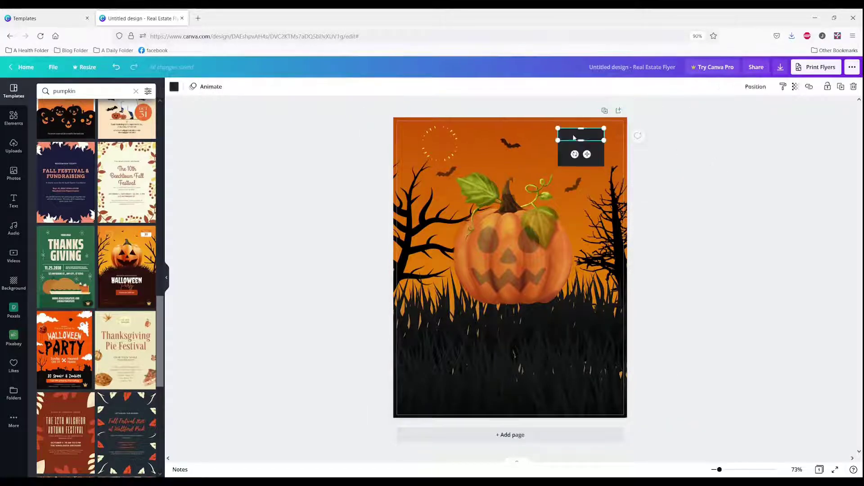
click(173, 86)
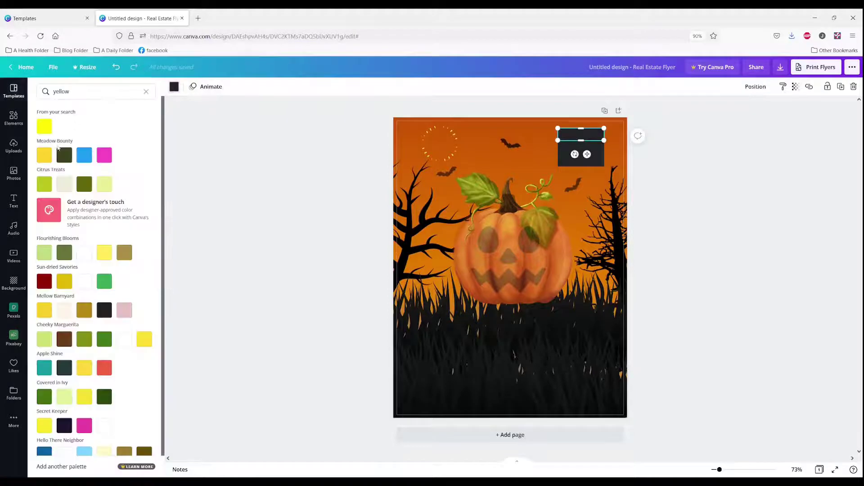
click(147, 91)
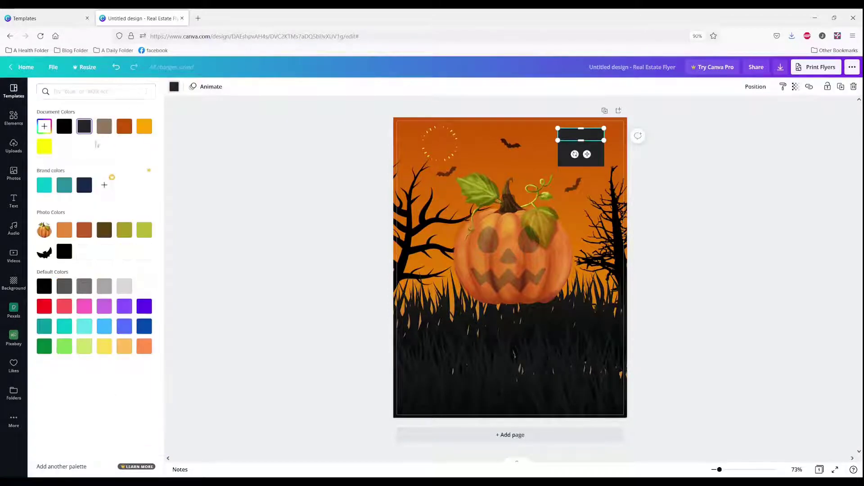
click(146, 130)
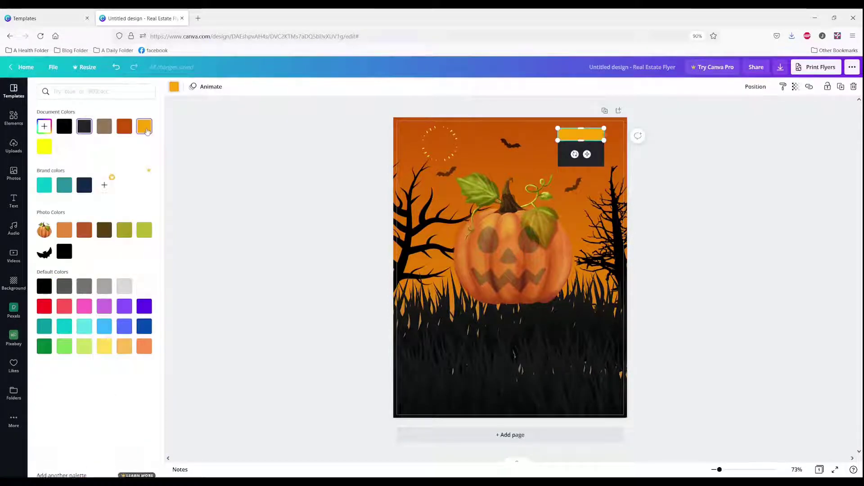
Step: Recolor the calendar block's lower rectangle white and nudge the orange header strip slightly down
click(568, 159)
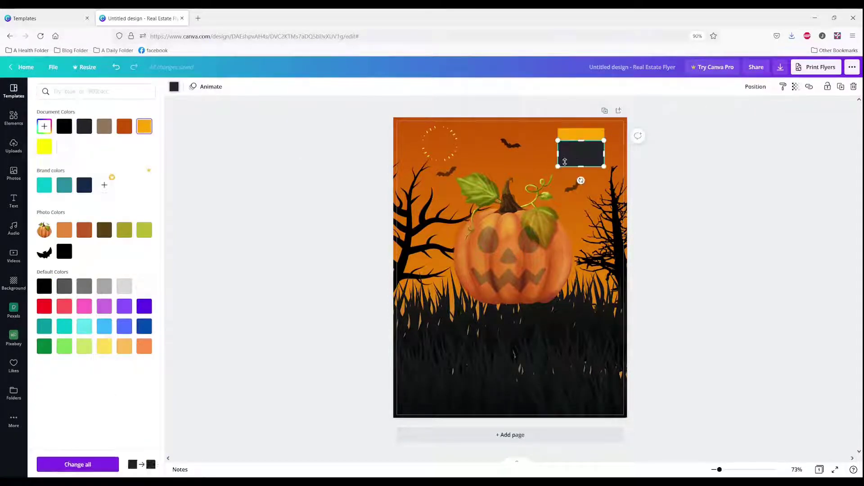
click(174, 88)
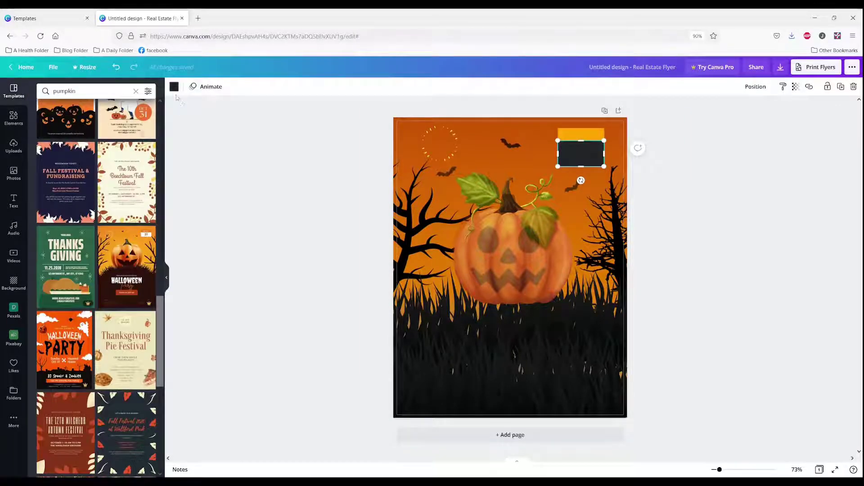
click(175, 88)
click(67, 147)
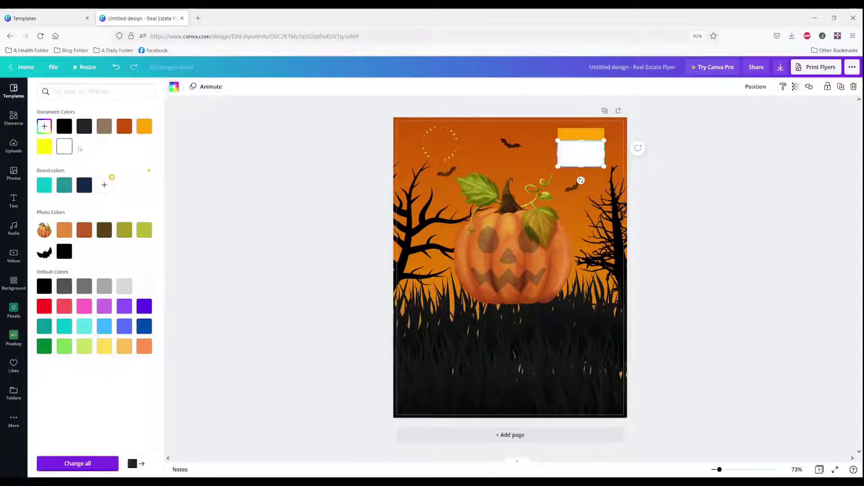
click(686, 196)
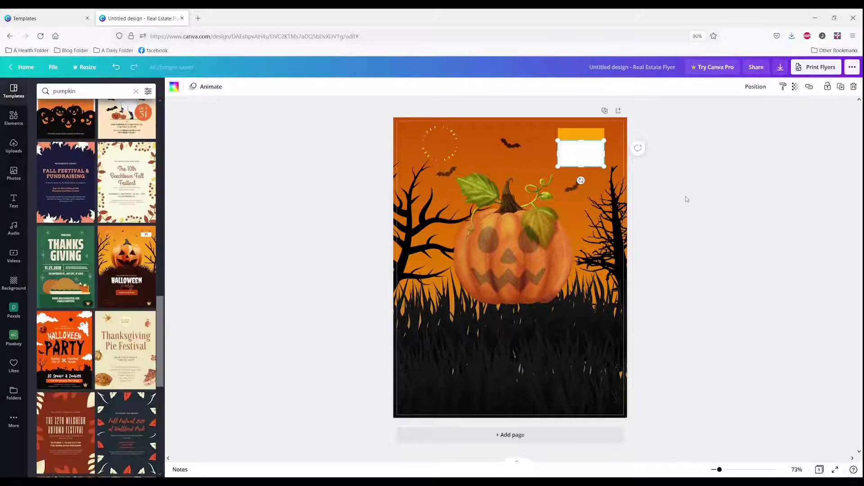
click(591, 138)
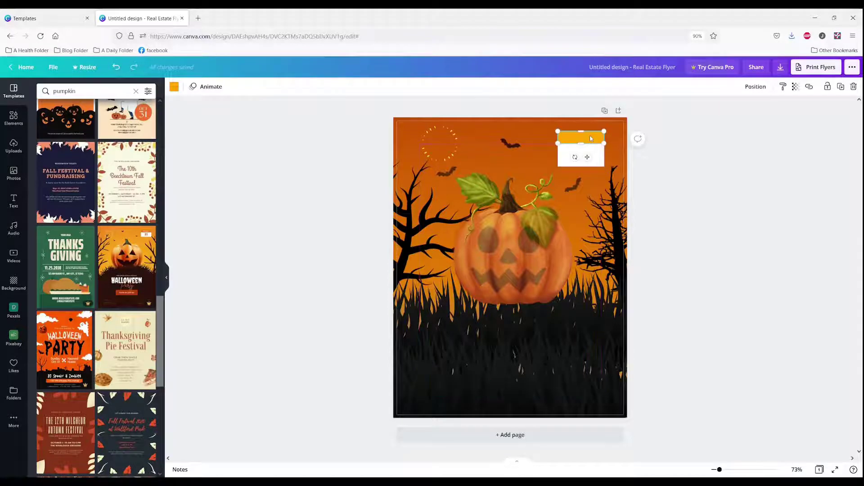
click(669, 138)
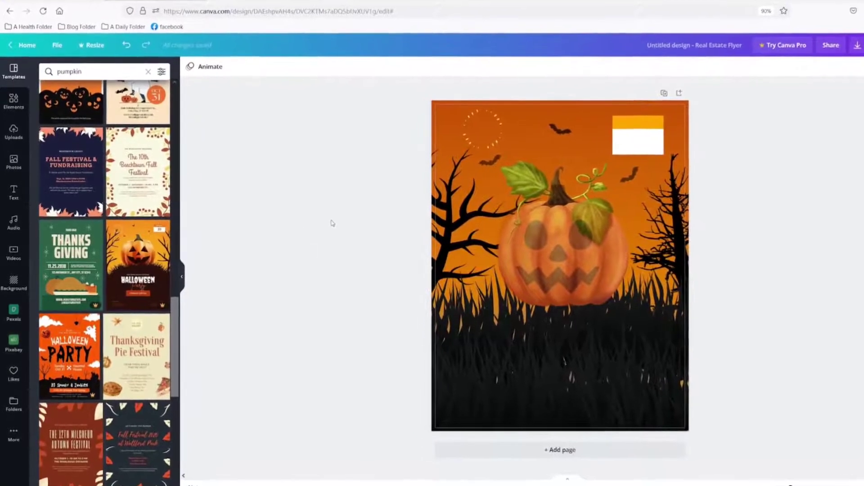
Step: Add a text box reading "october" and convert it to uppercase
key(t)
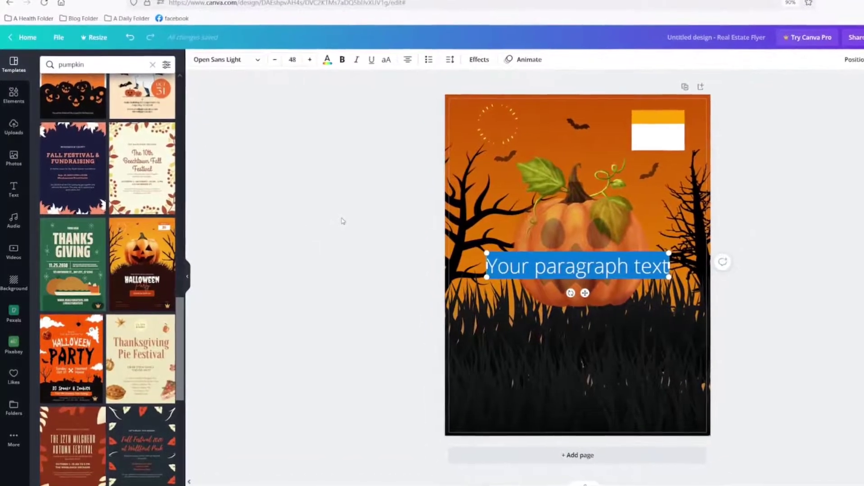
text(october)
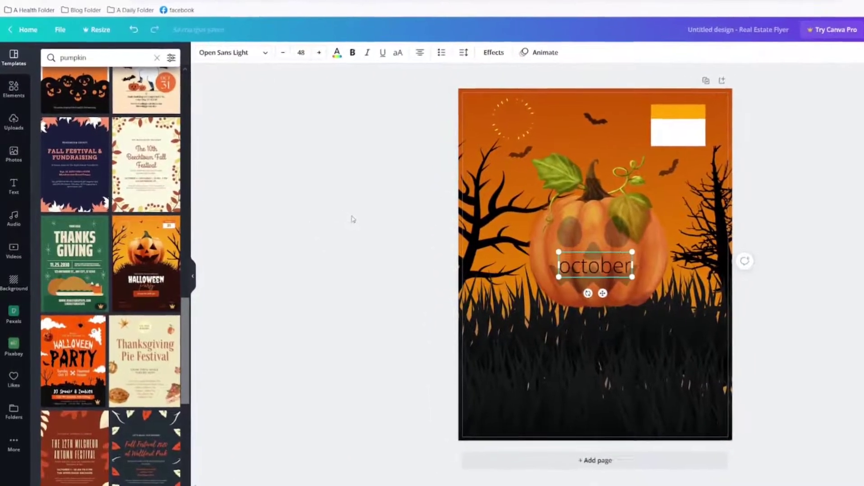
click(401, 51)
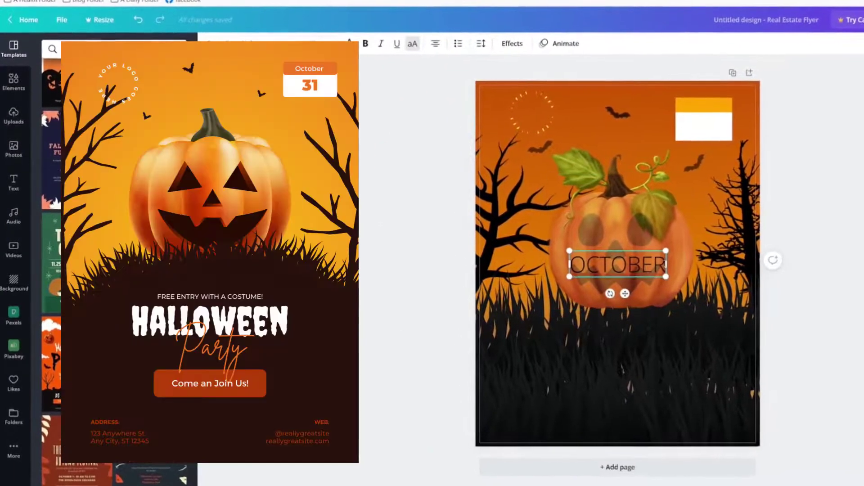
Step: Shrink the "OCTOBER" text to about size 23.8 and center it on the calendar block's header strip
drag(666, 250, 637, 258)
drag(629, 294, 752, 120)
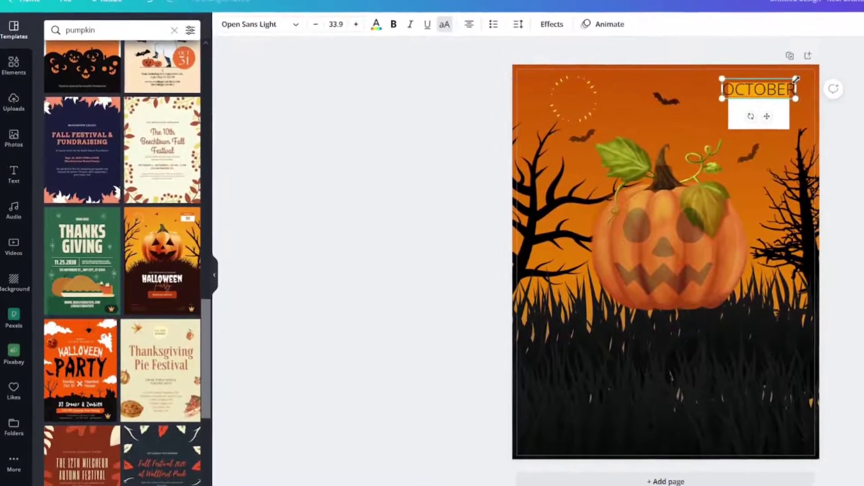
drag(780, 83, 771, 87)
drag(790, 81, 781, 84)
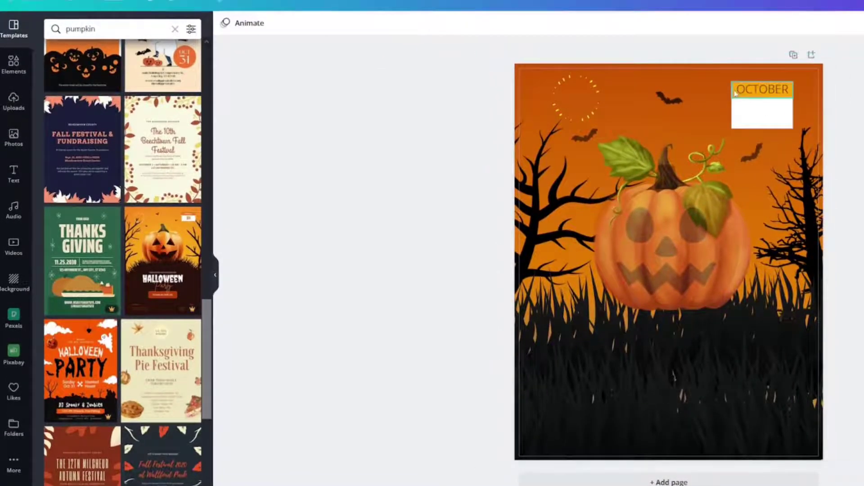
Step: Recolor the calendar block's header strip a custom bright orange, #FF751B
click(733, 89)
click(226, 24)
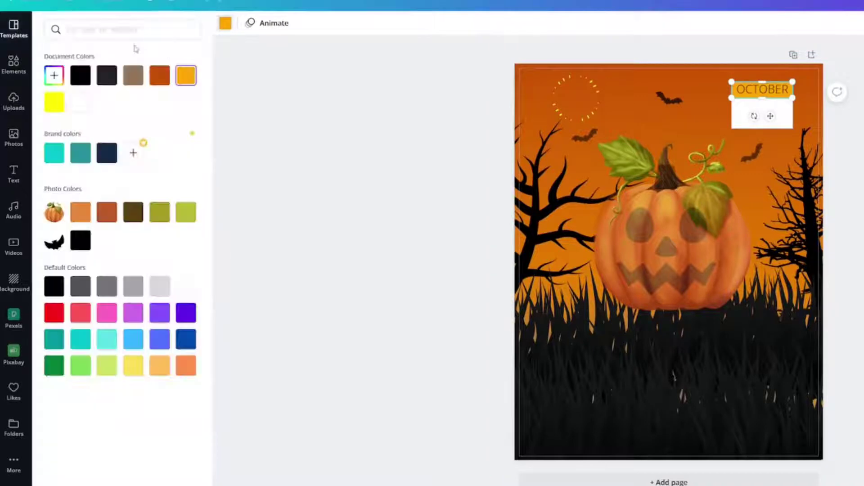
click(133, 30)
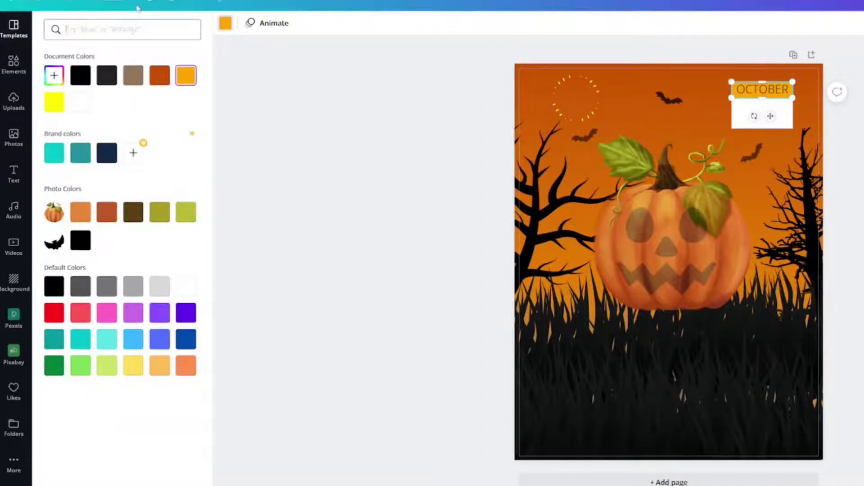
click(160, 76)
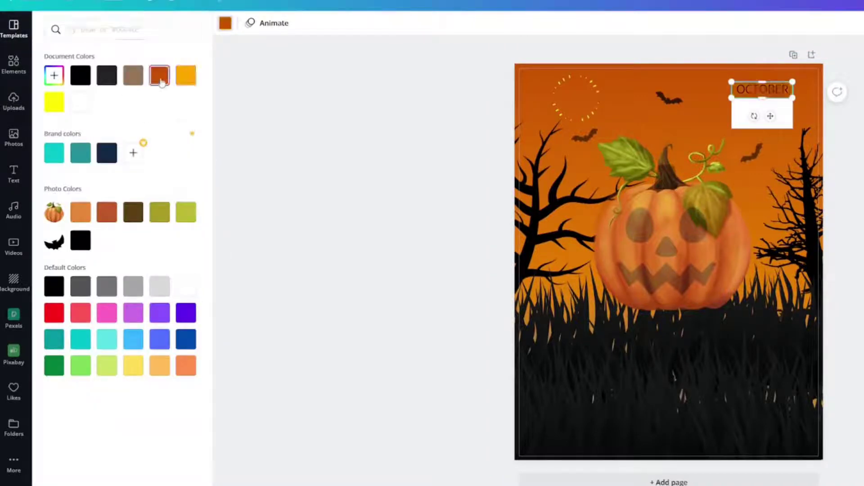
click(77, 30)
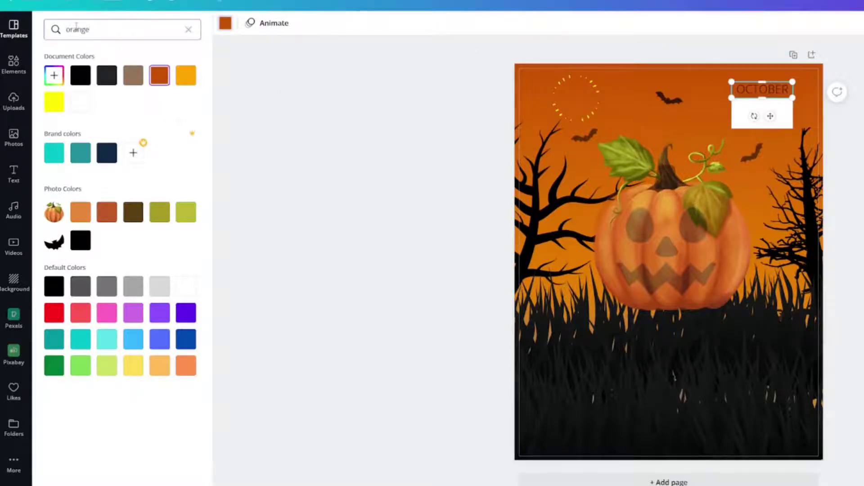
key(Return)
click(54, 76)
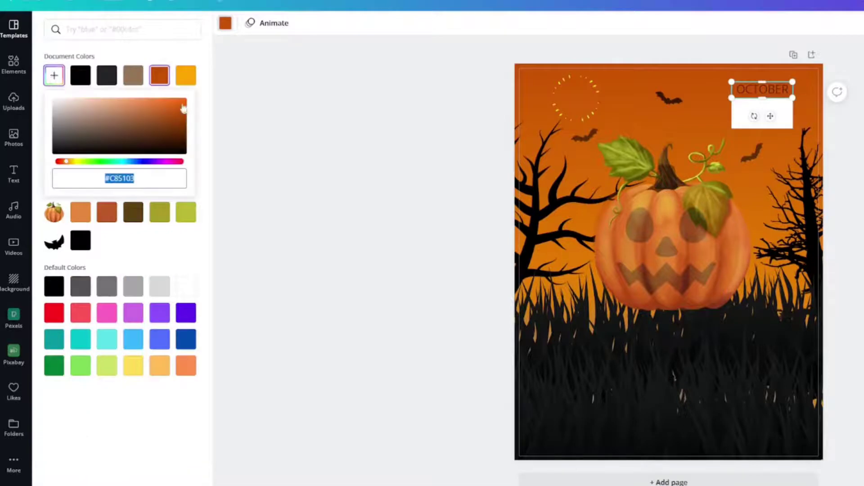
click(169, 112)
drag(170, 115, 173, 103)
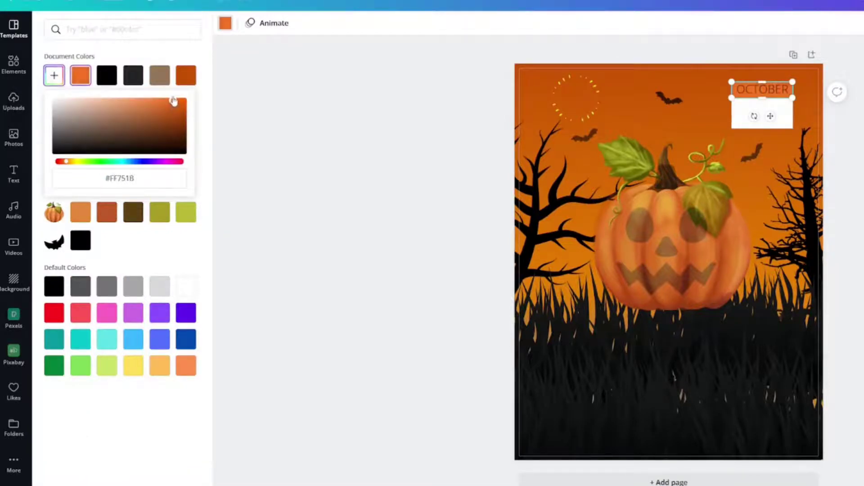
Step: Set the "OCTOBER" text in League Spartan and nudge it slightly down to sit within the header strip
click(289, 16)
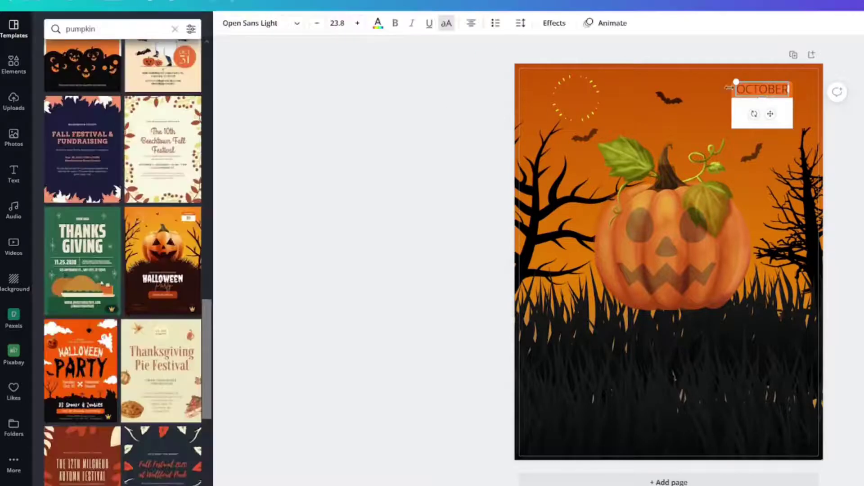
click(296, 25)
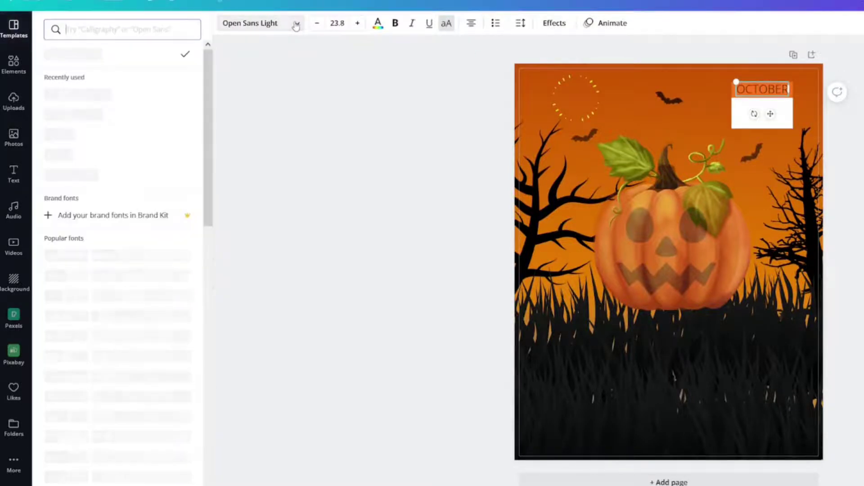
click(136, 95)
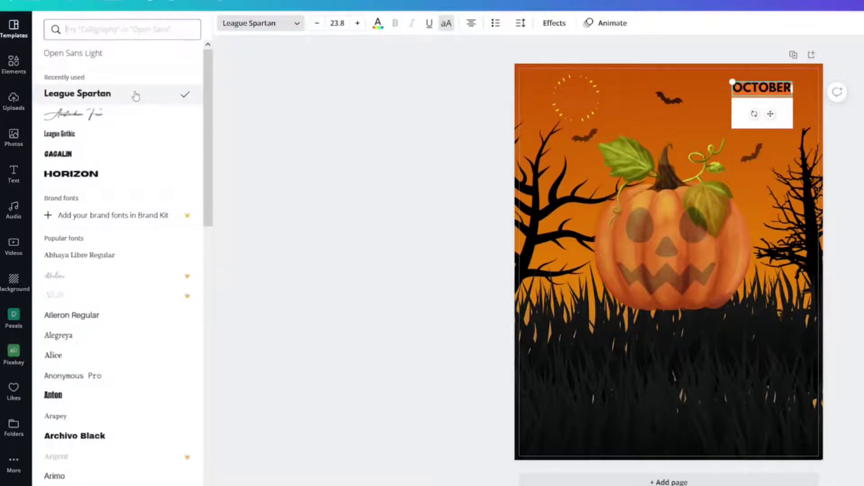
drag(772, 113, 772, 115)
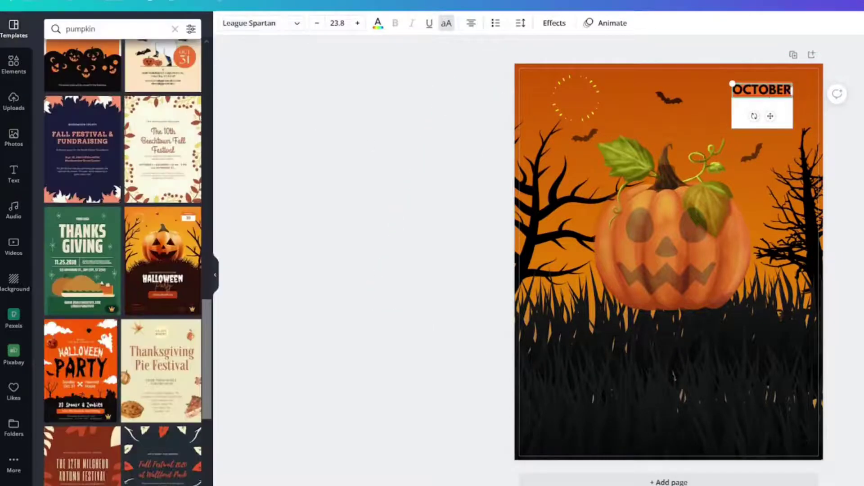
Step: Add the date "31" in League Spartan to the calendar block's white box and enlarge it to about size 45.9
drag(732, 84, 761, 120)
double_click(765, 113)
text(31)
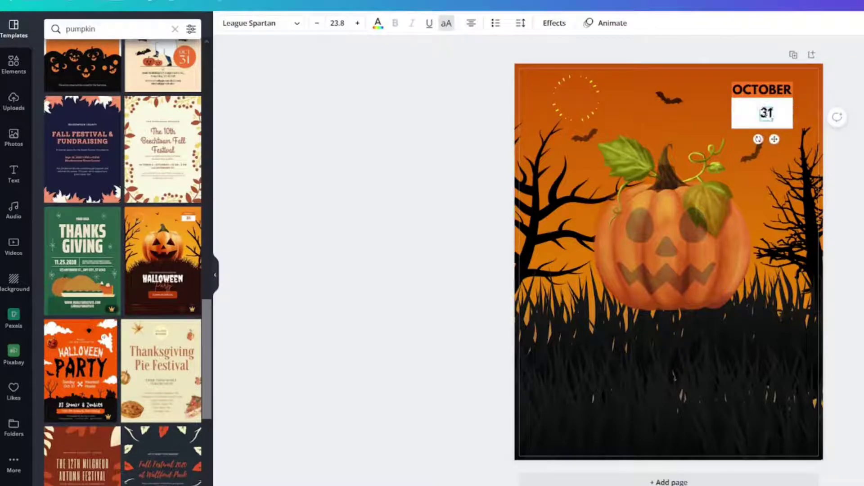
mouse_move(757, 107)
mouse_down()
mouse_move(748, 93)
mouse_move(761, 96)
mouse_up()
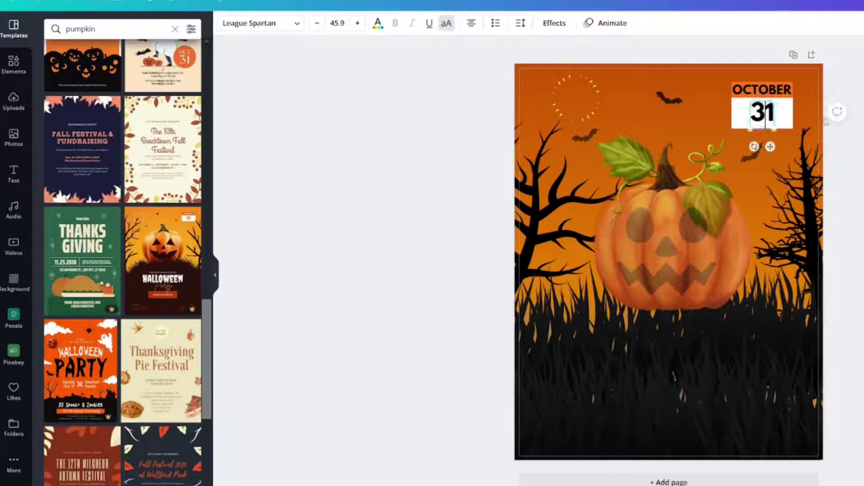
Step: Add a text box reading "HALLOWEEN" over the pumpkin and enlarge it to about size 71.8
click(321, 125)
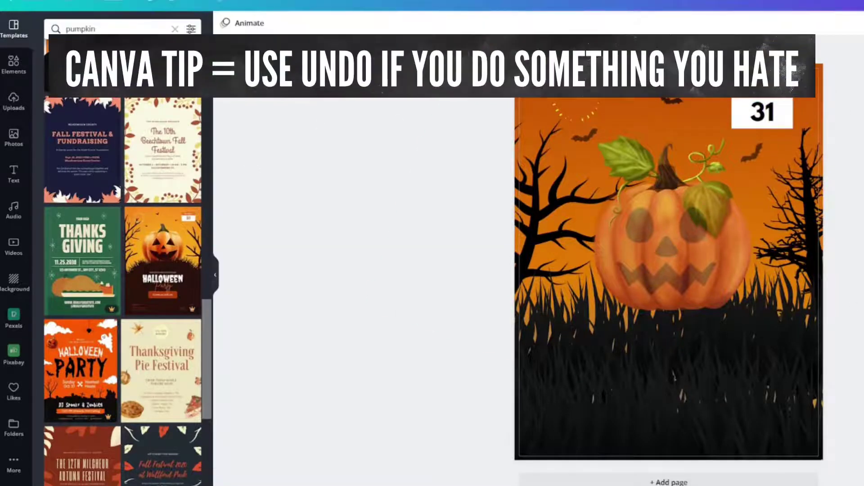
text(tHALLOWEEN)
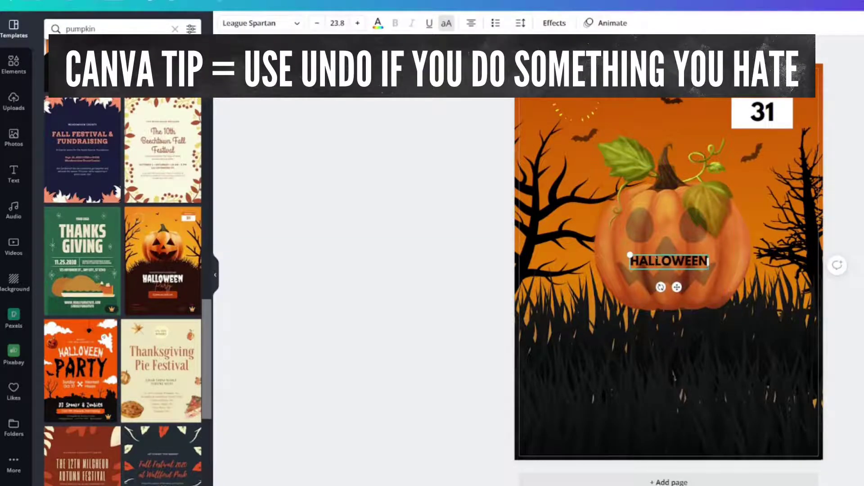
drag(620, 247, 528, 236)
drag(707, 269, 763, 279)
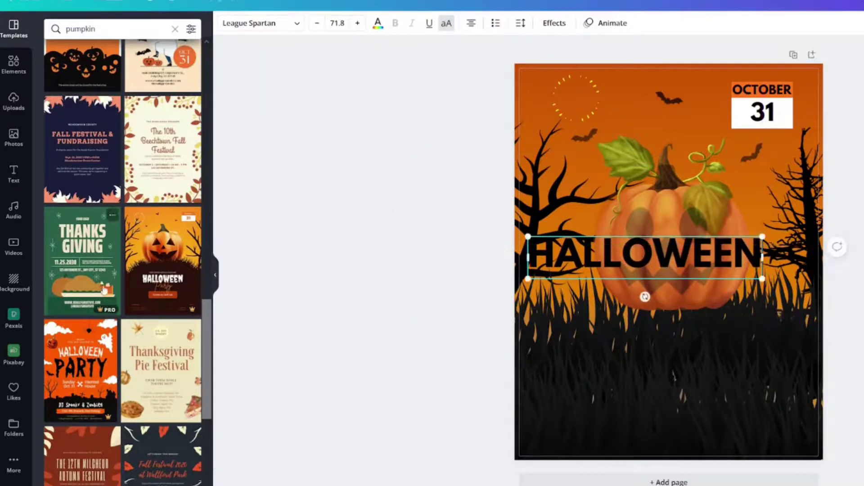
Step: Search the fonts for "drip" and set the "HALLOWEEN" title in Charu Chandan Blood Drip
click(272, 24)
click(109, 21)
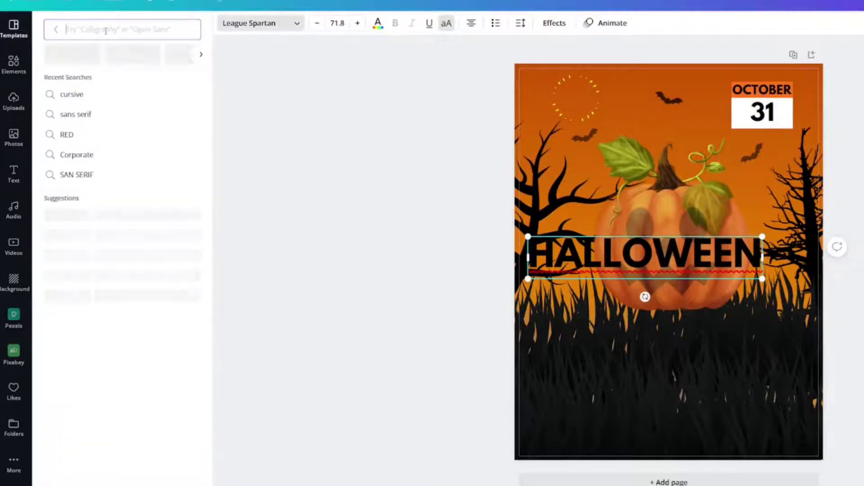
text(spooky)
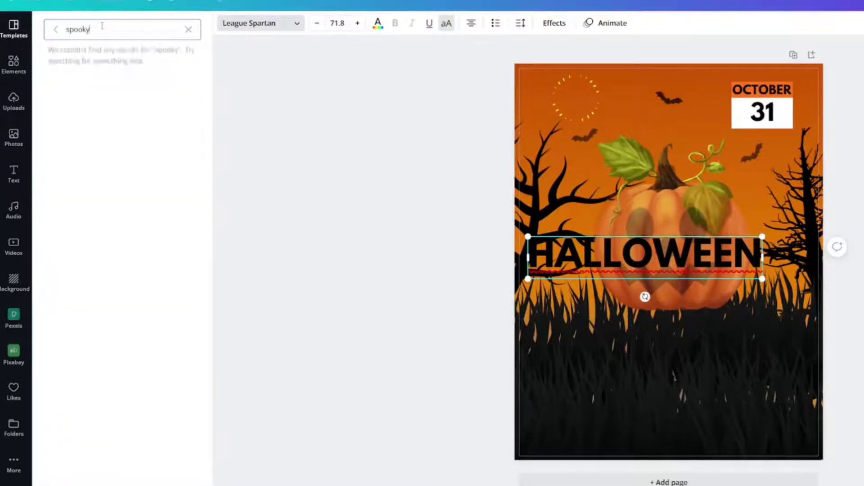
key(BackSpace)
key(BackSpace)
key(BackSpace)
key(BackSpace)
key(BackSpace)
key(BackSpace)
text(drip)
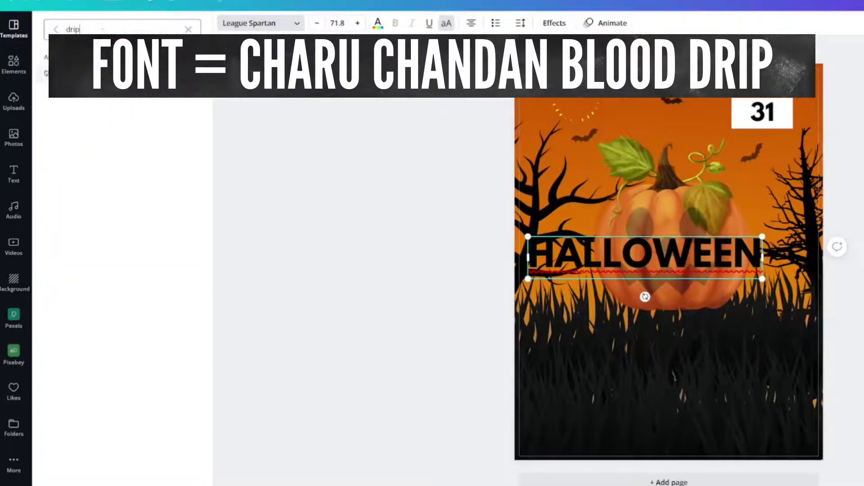
click(122, 73)
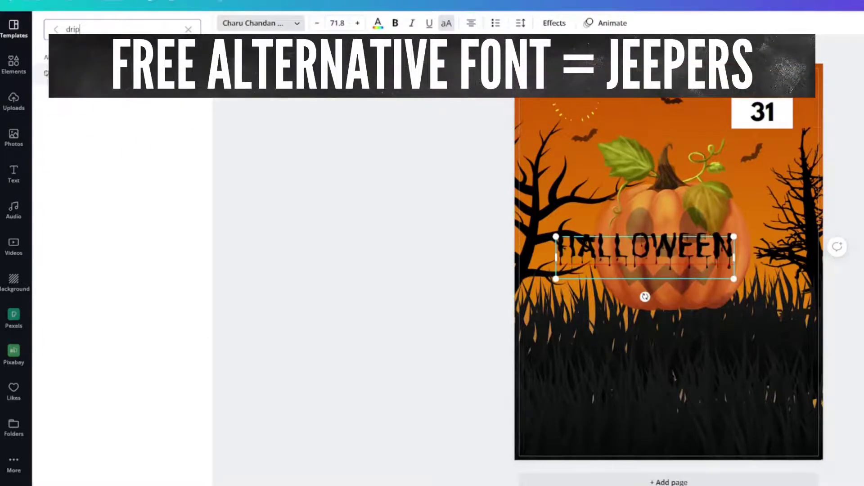
Step: Recolor the "HALLOWEEN" title white, enlarge it to about size 95.4 and move it onto the grass below the pumpkin
click(378, 23)
click(109, 104)
drag(733, 278, 792, 293)
drag(684, 234, 683, 326)
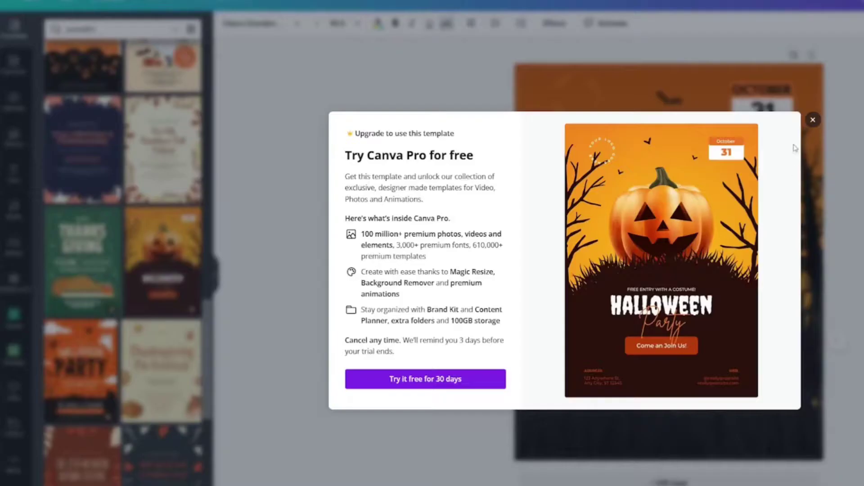
click(813, 120)
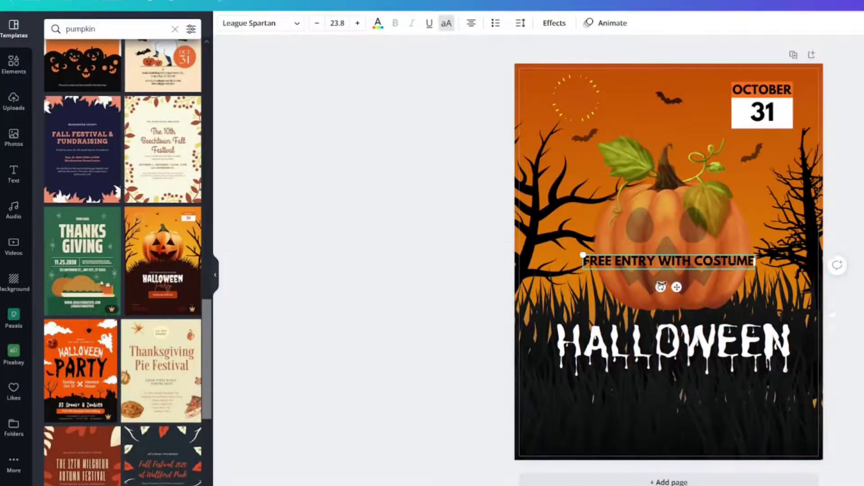
Step: Place the line "FREE ENTRY WITH COSTUME" directly above the "HALLOWEEN" title and recolor it golden orange from the document colors
drag(676, 287, 684, 344)
click(377, 23)
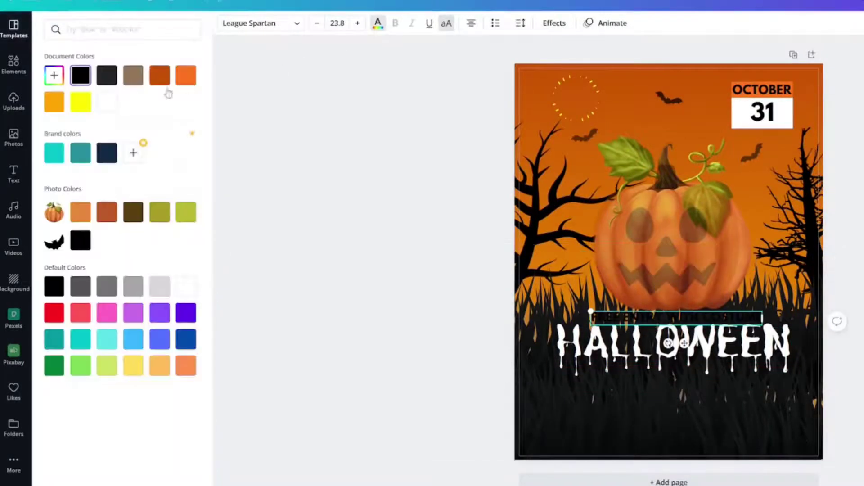
click(80, 102)
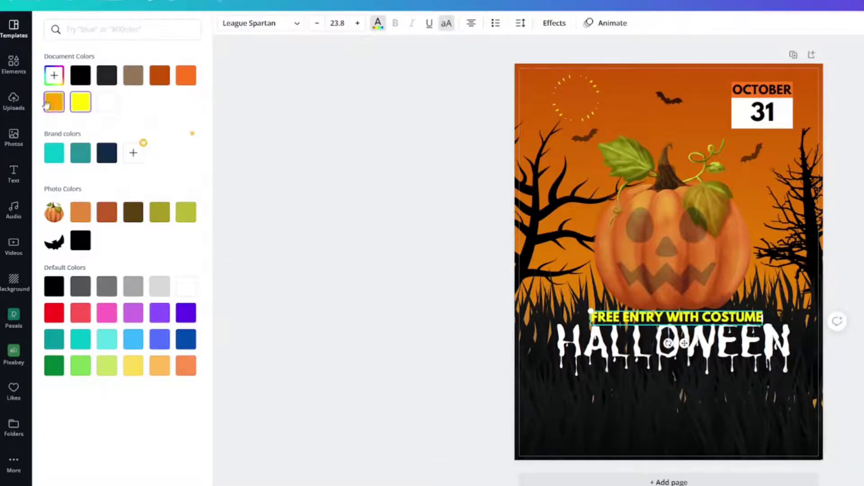
click(56, 105)
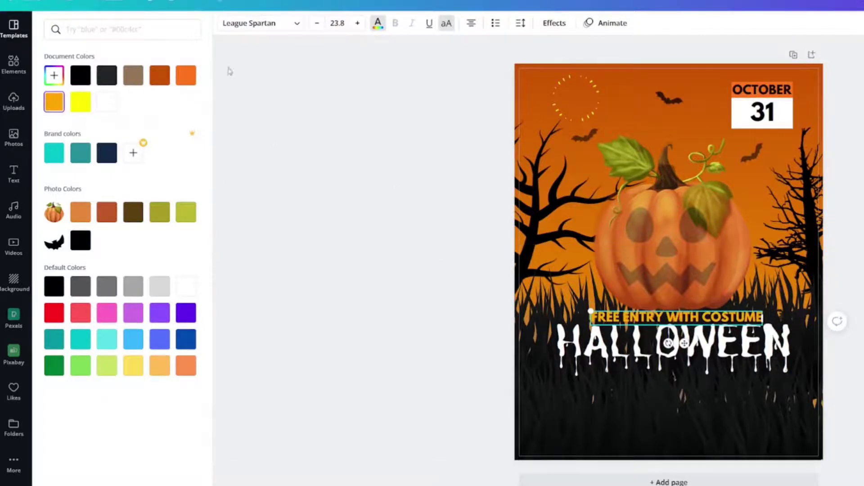
Step: Apply a text effect to the "FREE ENTRY WITH COSTUME" line and increase its strength
click(557, 25)
click(176, 92)
drag(145, 158, 213, 167)
click(554, 23)
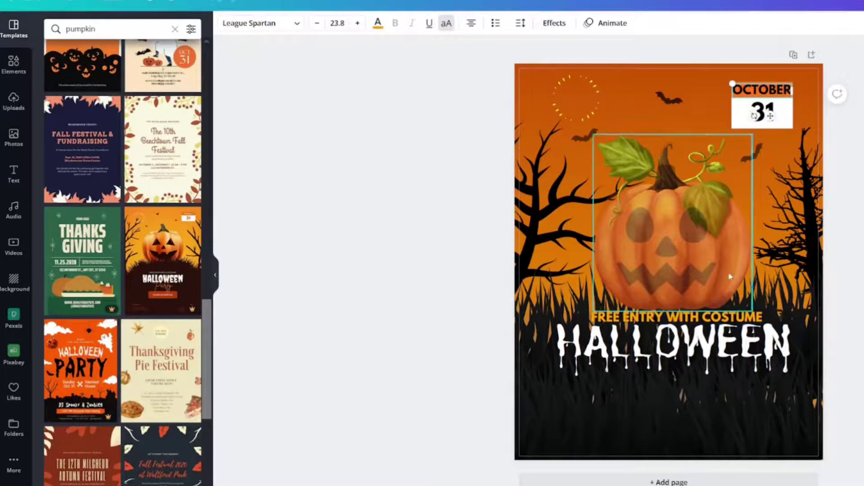
click(693, 347)
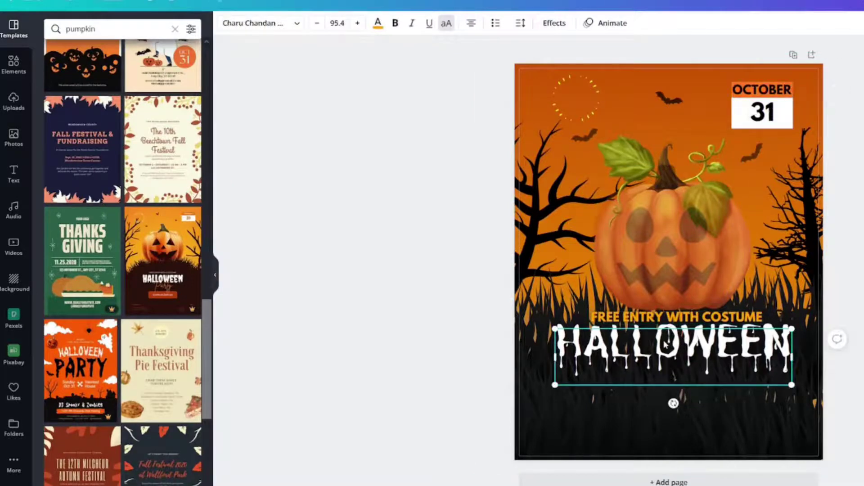
click(375, 260)
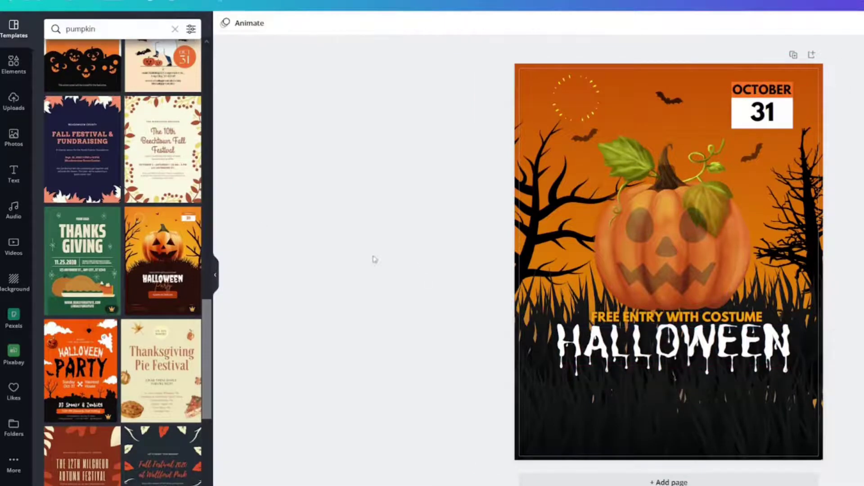
Step: Try a wide golden-orange rectangle with shaped corners as a banner on the grass below the "HALLOWEEN" title
click(187, 258)
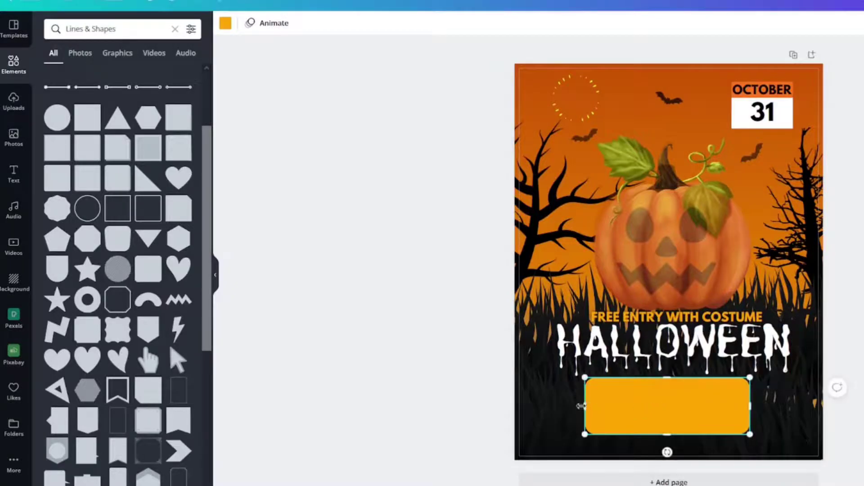
drag(581, 406, 548, 406)
drag(757, 408, 783, 407)
drag(714, 411, 716, 407)
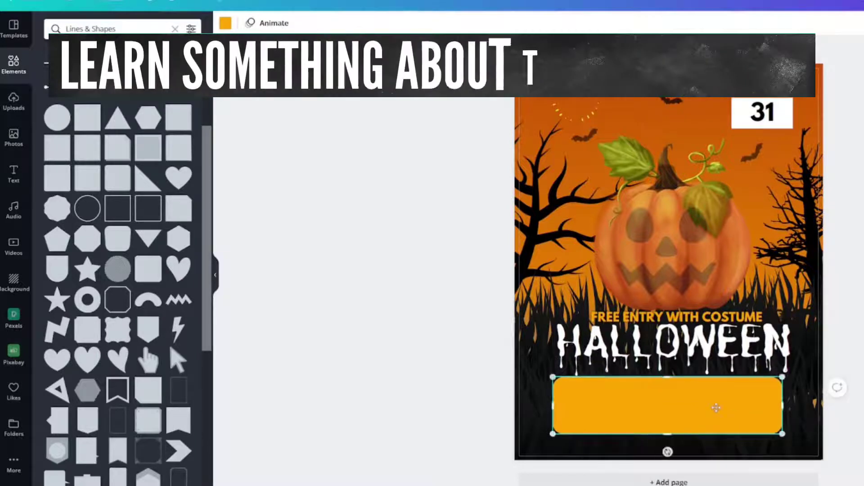
click(18, 38)
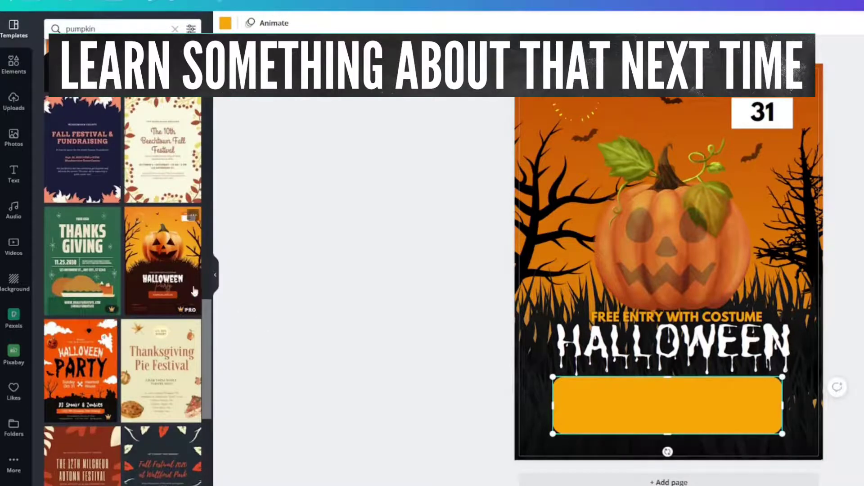
drag(656, 429, 284, 438)
click(656, 411)
Step: Add the text "Party" to the flyer and set it in the cursive font Amsterdam Three
text(t)
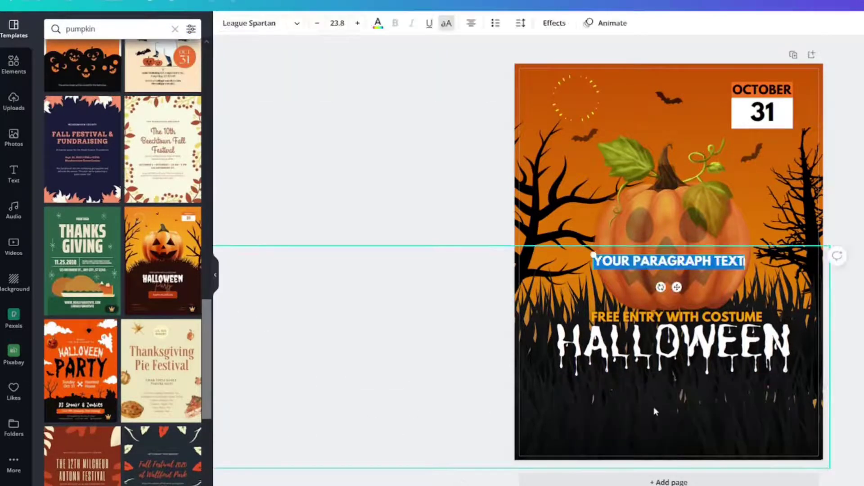
text(PARTY)
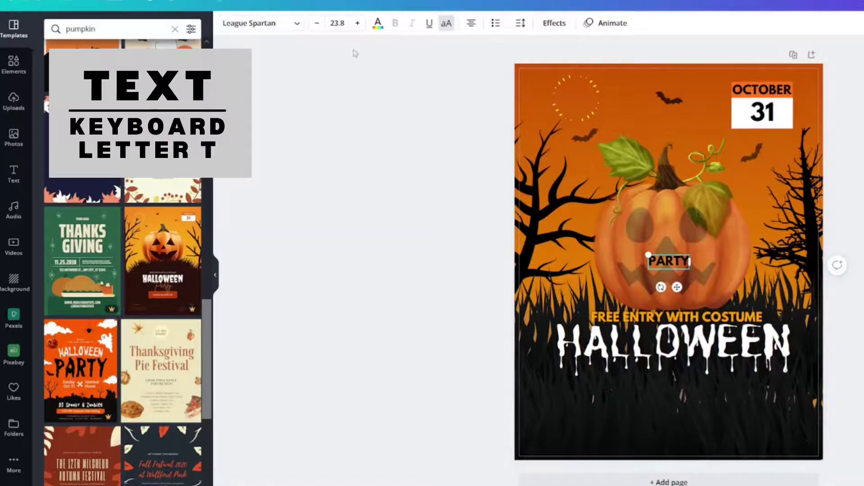
triple_click(142, 29)
text(drip)
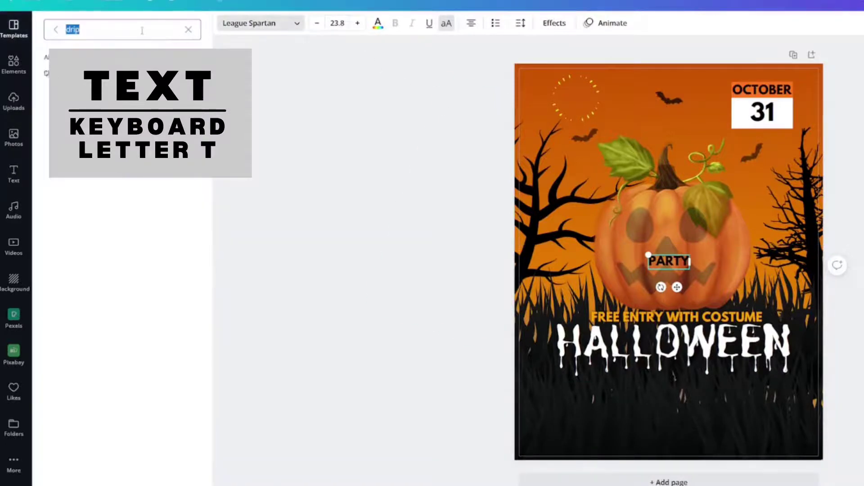
text(cursive)
click(74, 235)
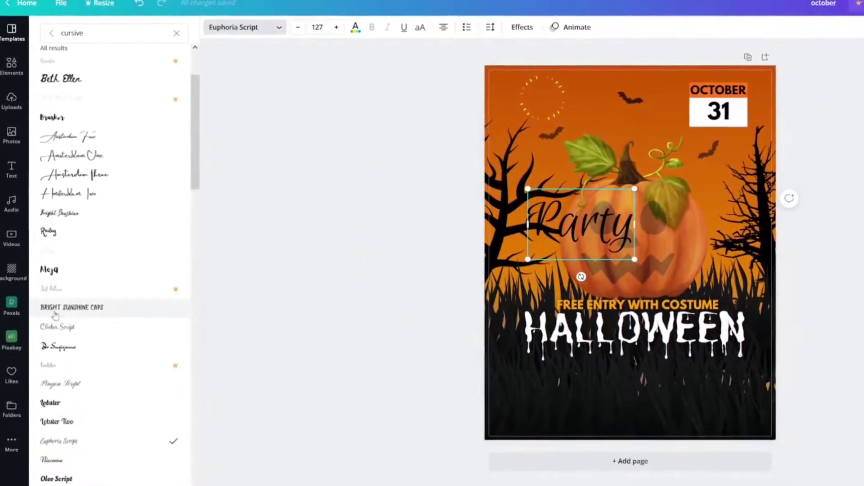
click(58, 348)
click(50, 117)
click(72, 173)
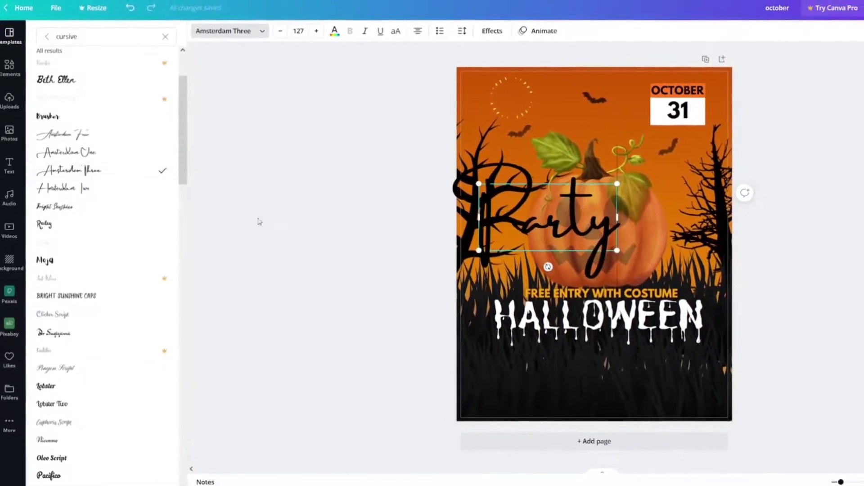
Step: Shrink "Party" to about size 81.2, move it below the "HALLOWEEN" title and recolor it golden orange from the document colors
drag(535, 196, 578, 200)
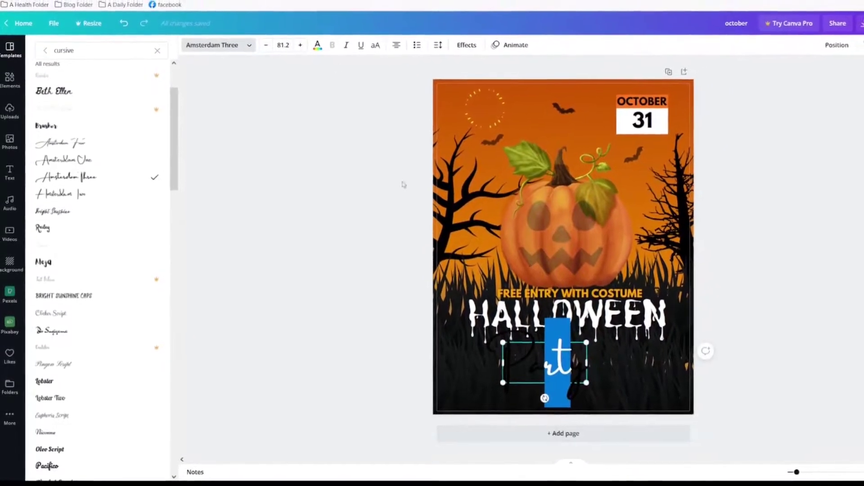
key(Escape)
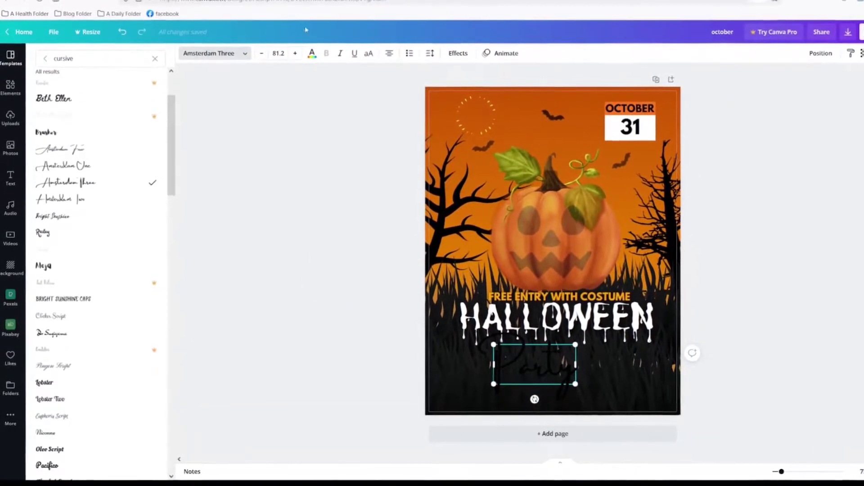
click(311, 54)
click(312, 54)
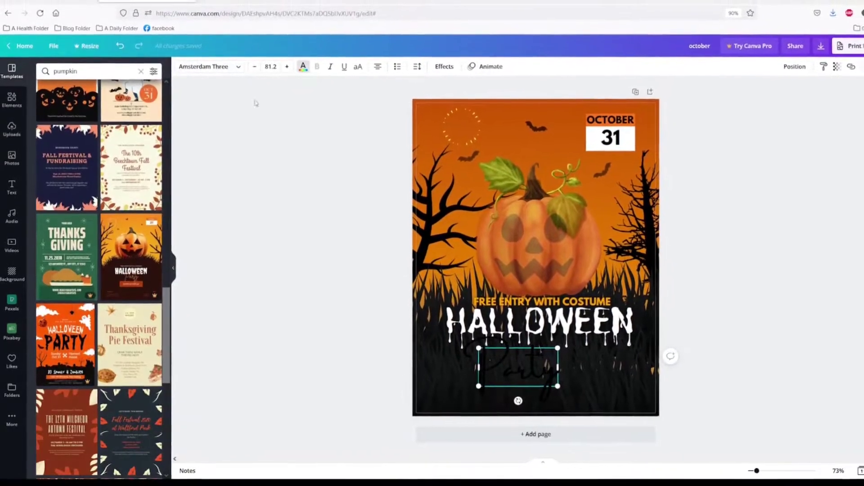
click(305, 66)
click(44, 127)
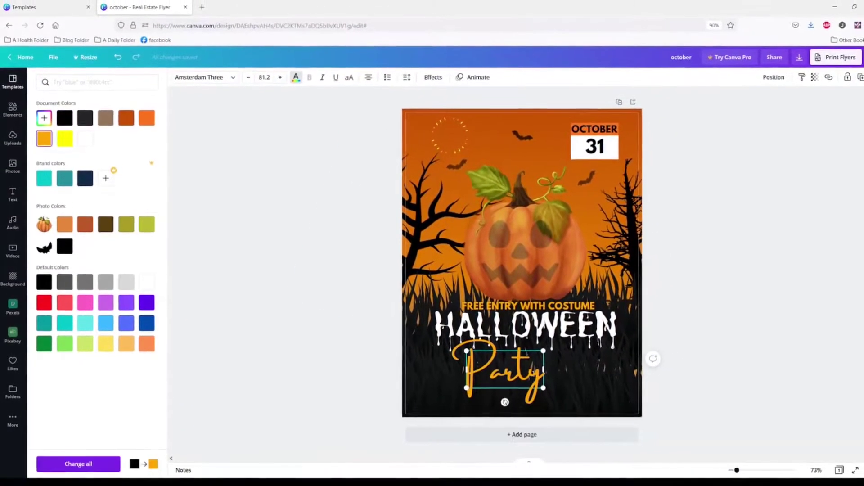
Step: Apply the Lift effect to "Party" at full intensity, shrink it to about size 59.7 and tilt it slightly under the title
drag(548, 376, 514, 347)
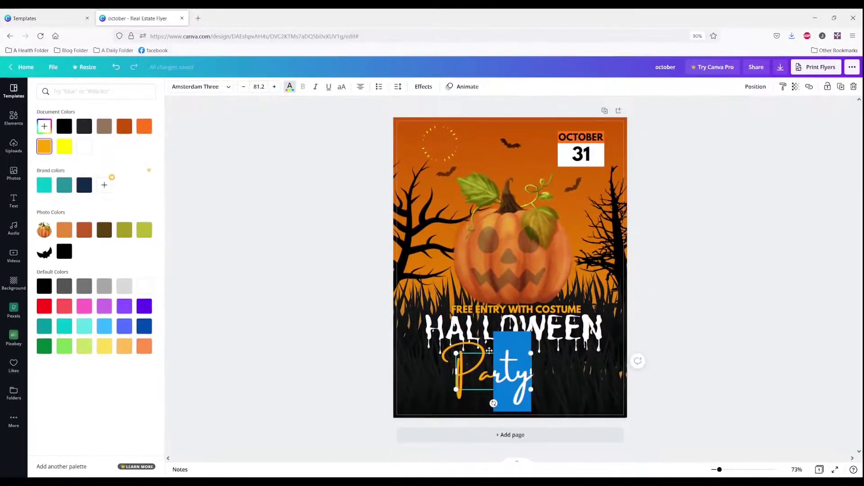
click(513, 338)
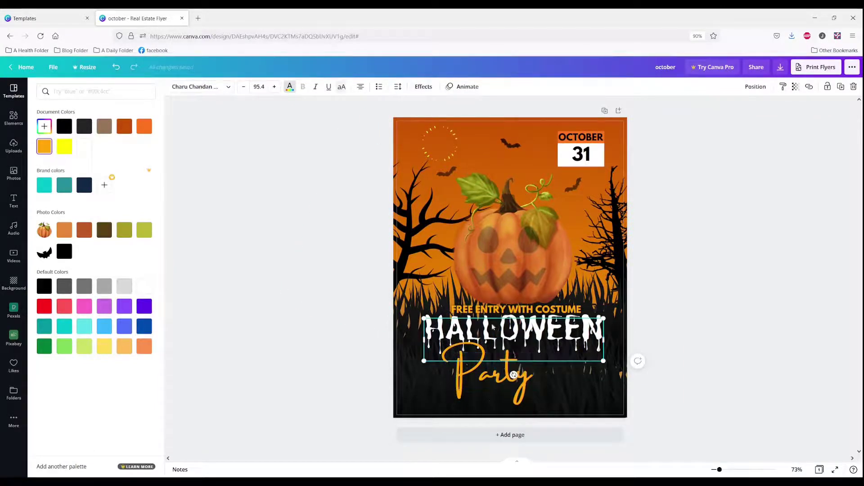
click(499, 374)
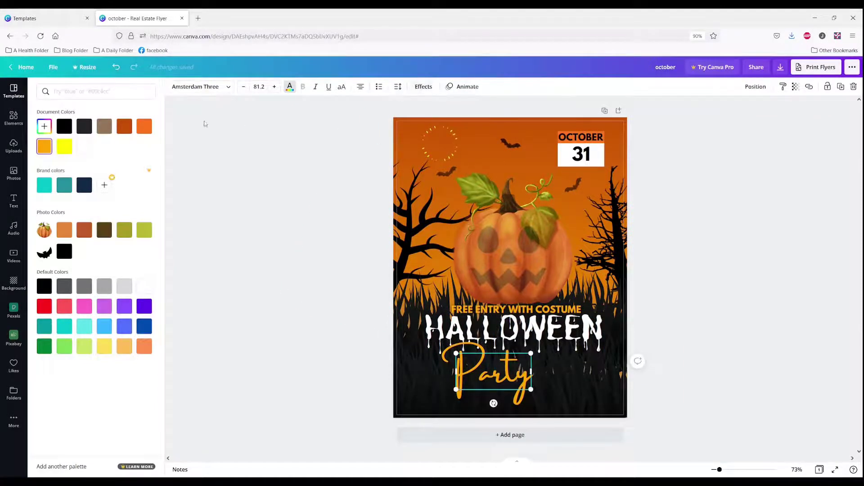
click(422, 87)
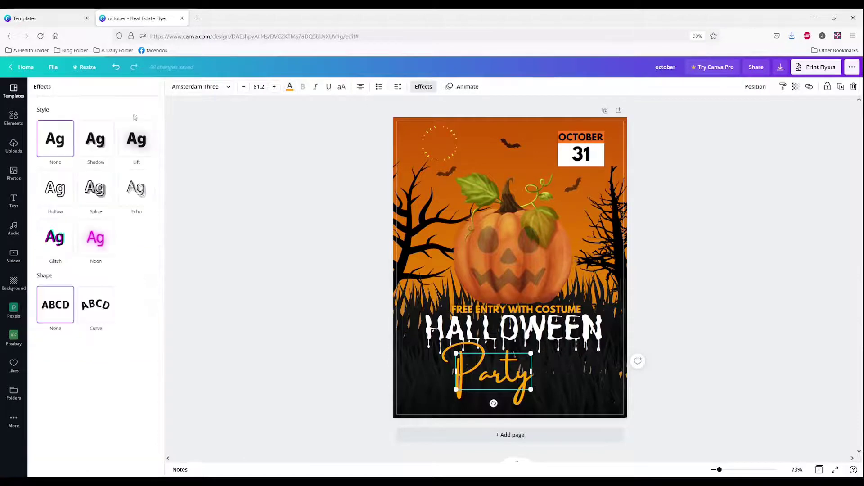
click(134, 149)
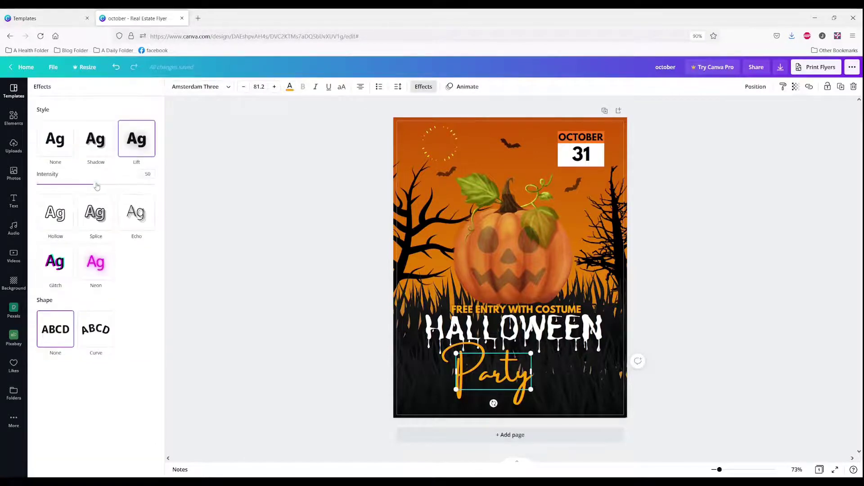
drag(99, 188, 183, 198)
drag(497, 377, 552, 379)
click(675, 338)
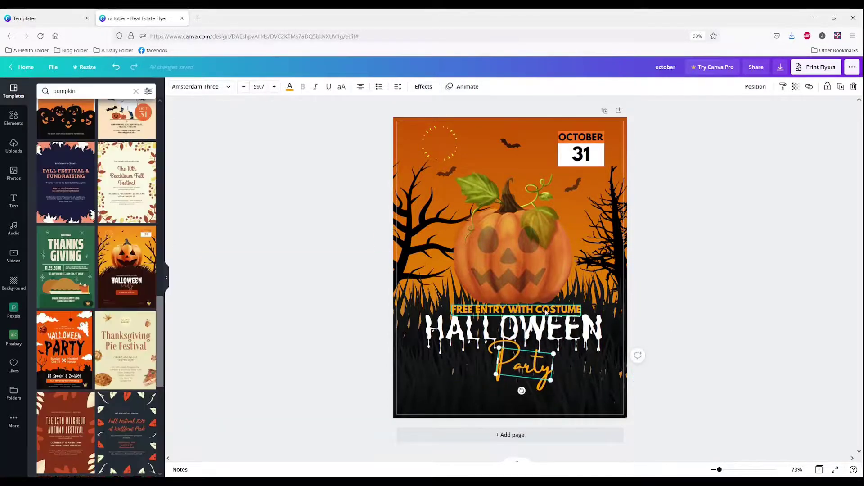
Step: Shrink the "FREE ENTRY WITH COSTUME" line to about size 20.3 and center it horizontally on the page
click(569, 308)
drag(575, 302, 563, 301)
click(756, 87)
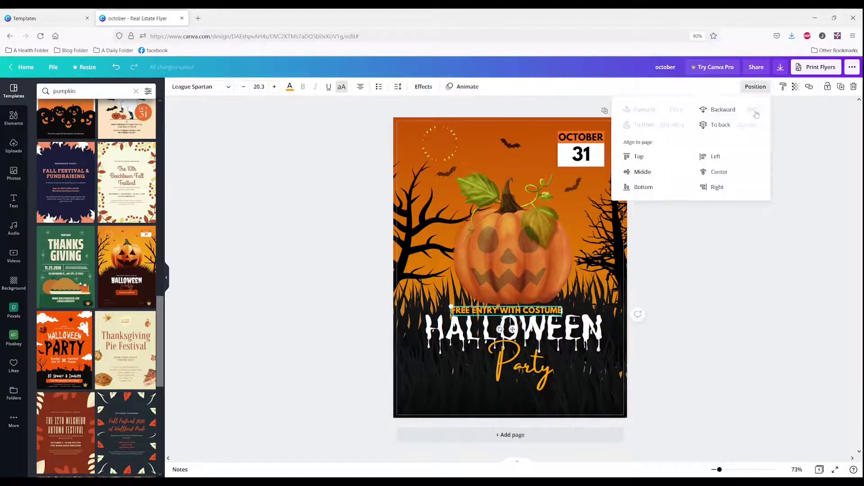
click(728, 176)
Step: Center the "HALLOWEEN" title and the "Party" text horizontally on the page
click(585, 332)
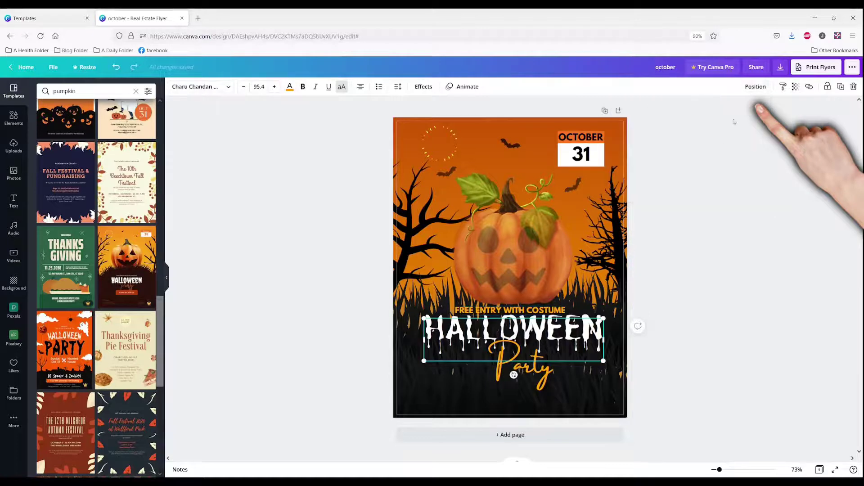
click(759, 88)
click(719, 173)
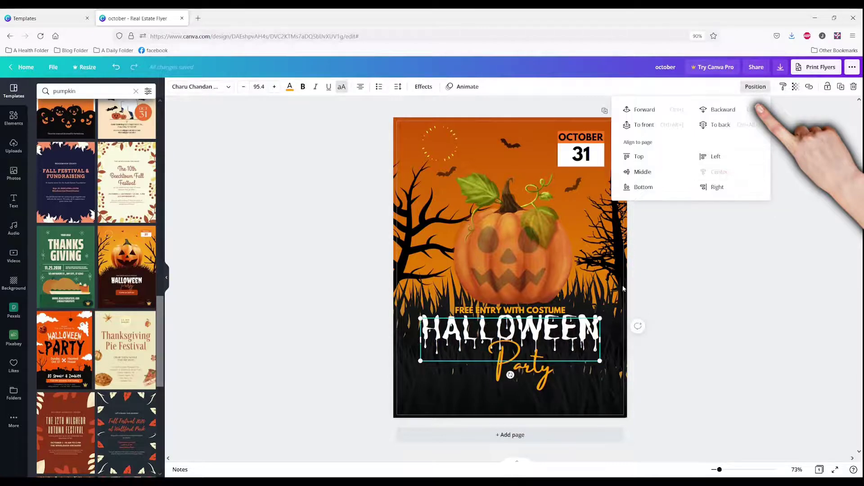
click(546, 380)
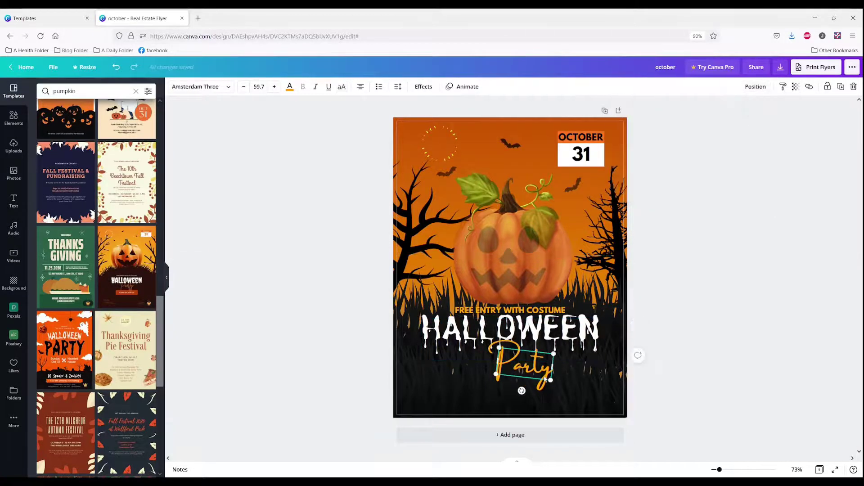
click(756, 87)
click(729, 173)
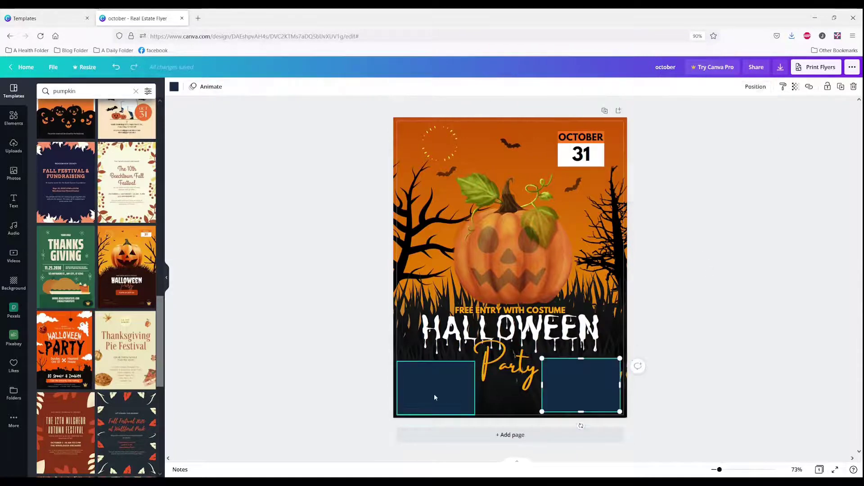
Step: Try white rectangles in the two bottom corners of the flyer, with both at the same height
click(434, 393)
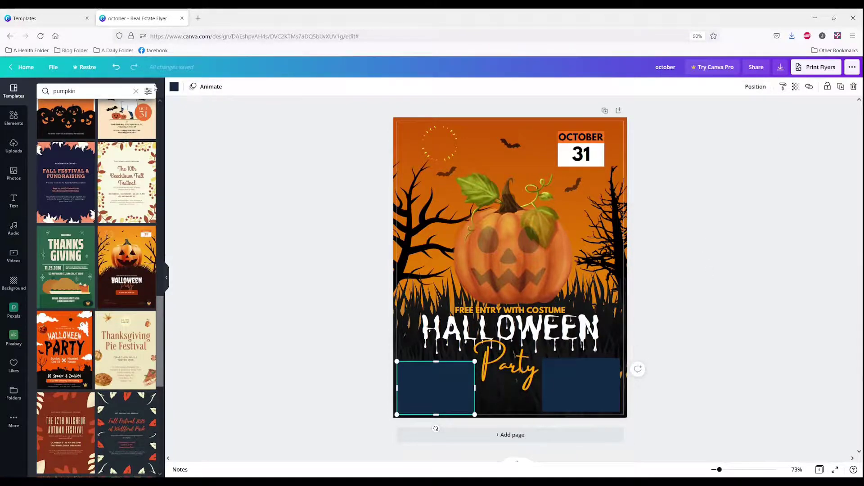
click(174, 86)
click(104, 146)
click(561, 397)
click(103, 150)
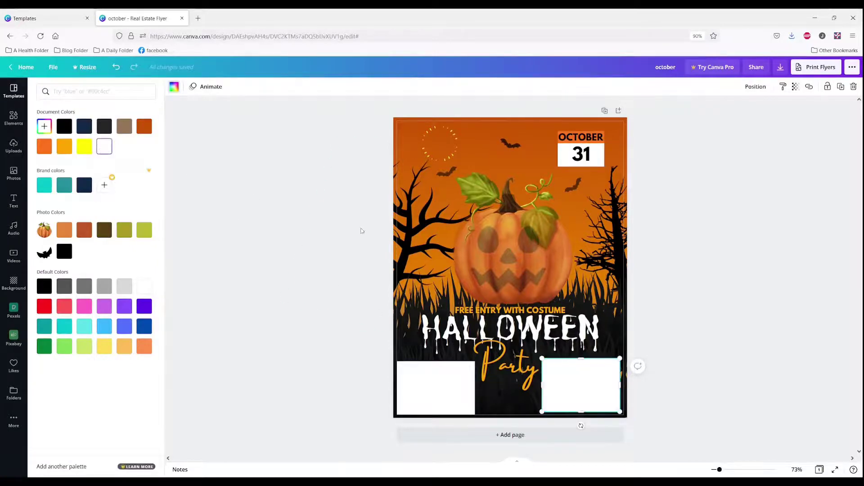
click(762, 289)
click(592, 391)
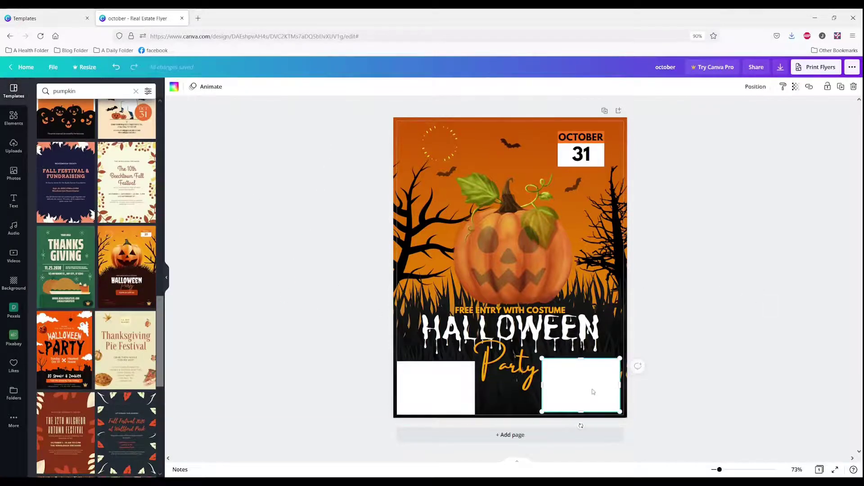
drag(592, 391, 592, 392)
click(736, 363)
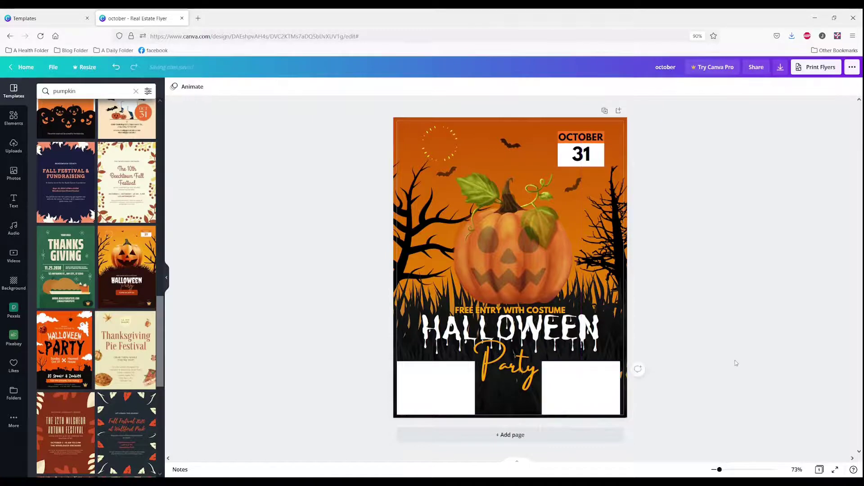
Step: Add three separate text lines "ADDRESS", "STREET" and "CITY & STATE" and stack them in the flyer's bottom-left corner
text(t)
text(ADDRESS)
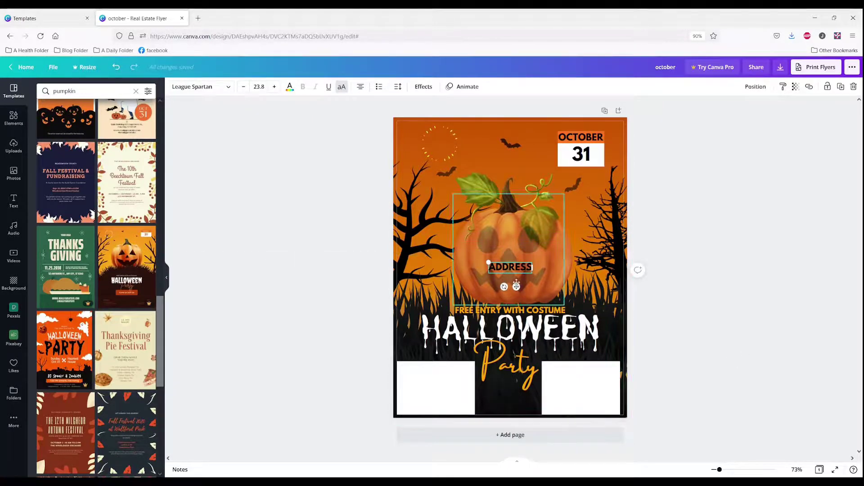
drag(516, 286, 428, 383)
text(tSTREET)
drag(516, 287, 429, 397)
text(tCITY & TO)
key(BackSpace)
key(BackSpace)
text(STATE)
drag(509, 274, 420, 397)
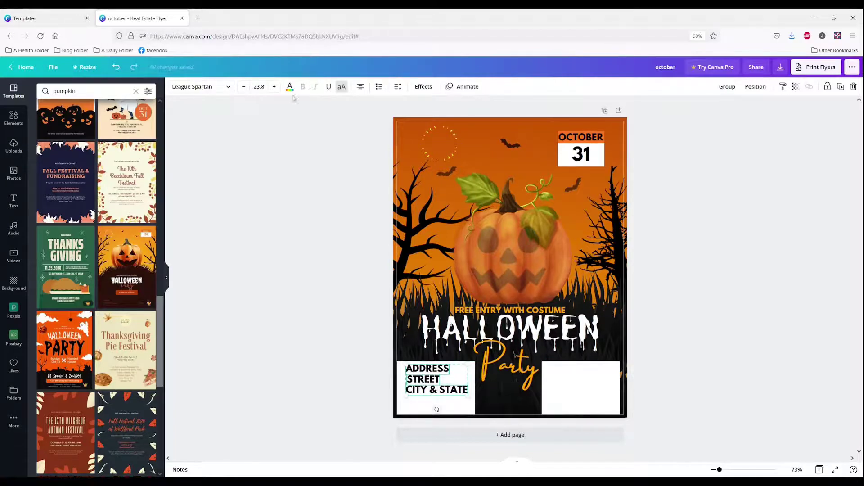
Step: Recolor the three address lines white and give them the Lift effect at intensity 100
click(290, 88)
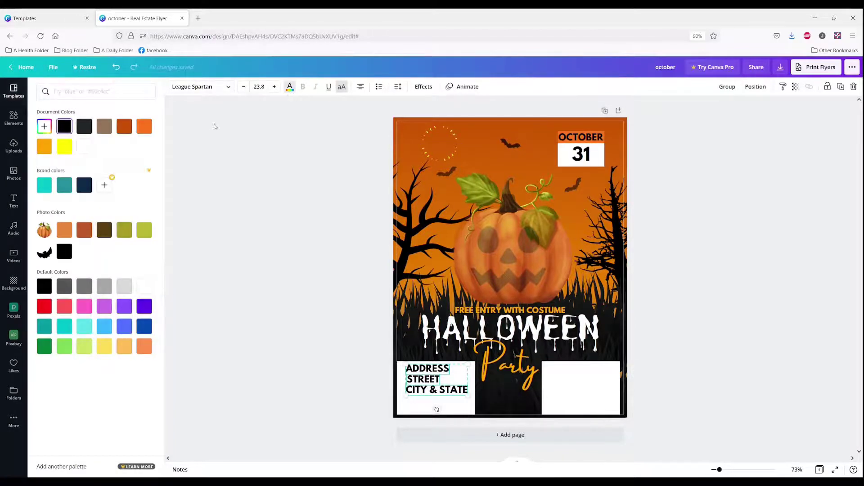
click(85, 151)
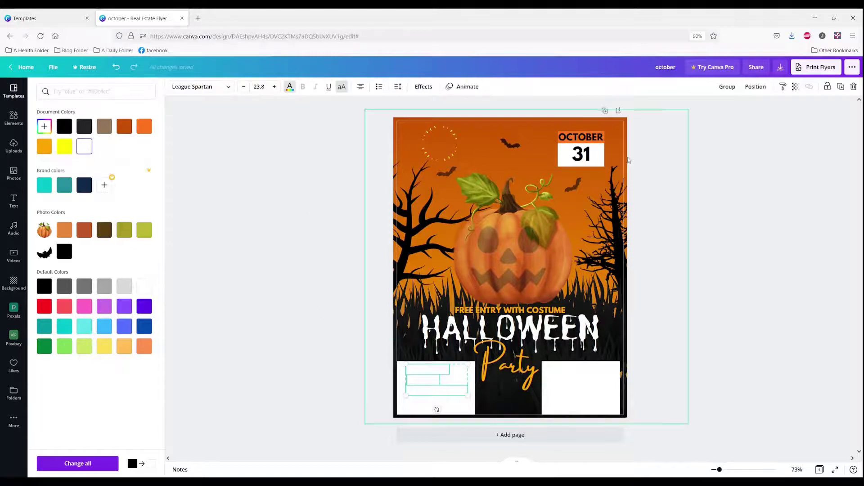
click(423, 86)
click(140, 144)
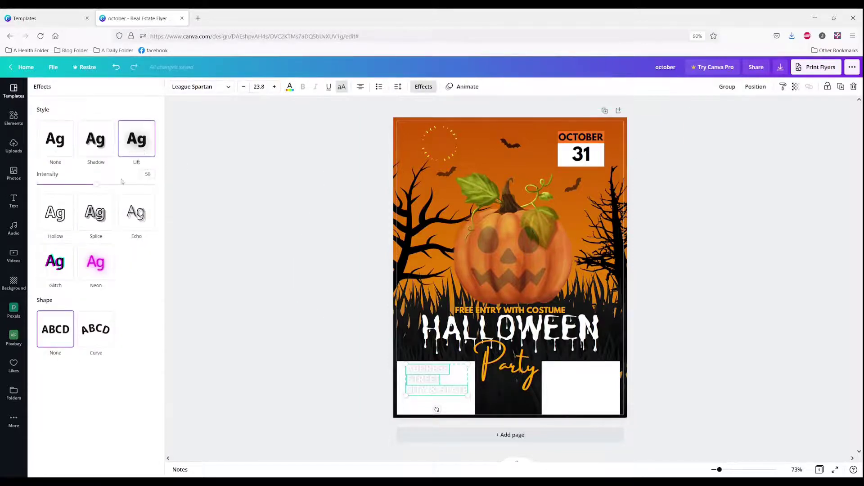
drag(105, 191, 183, 210)
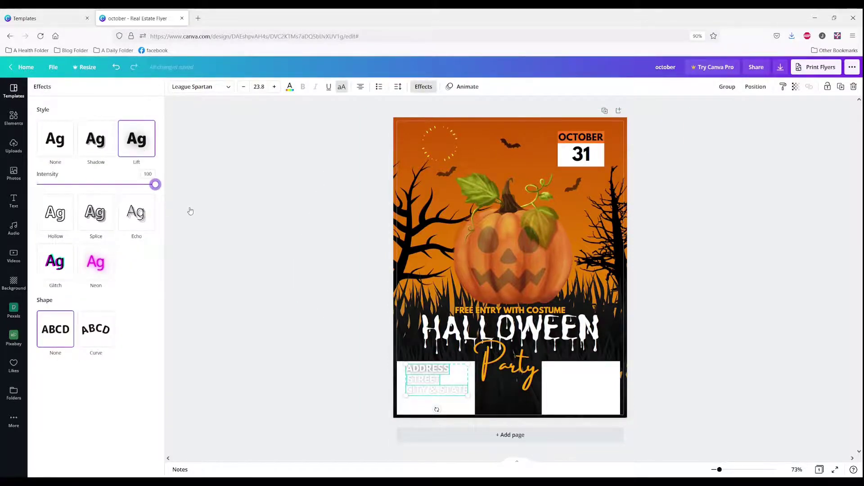
click(412, 380)
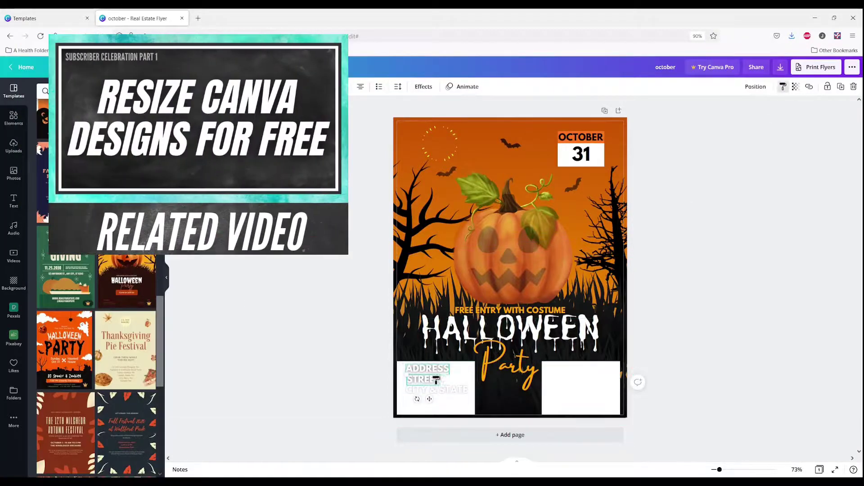
click(446, 392)
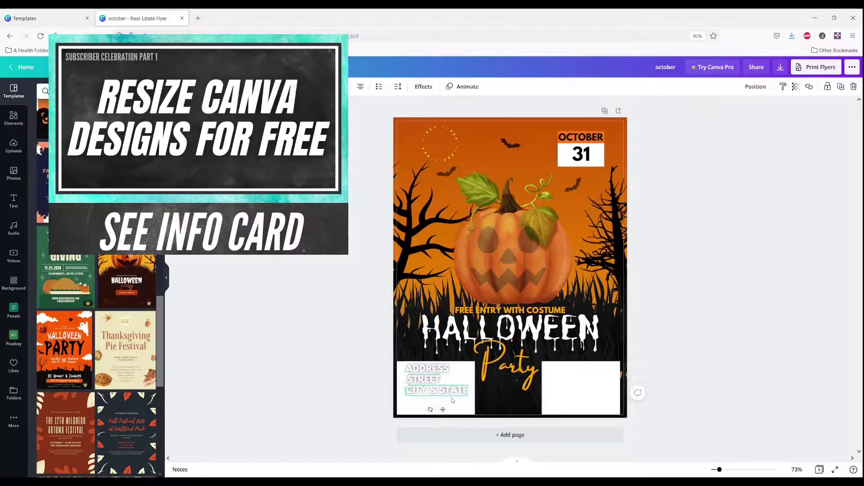
Step: Duplicate the address lines into the flyer's bottom-right corner and change their text to "CONTACT", "WEBSITE" and "EMAIL"
key(ctrl+d)
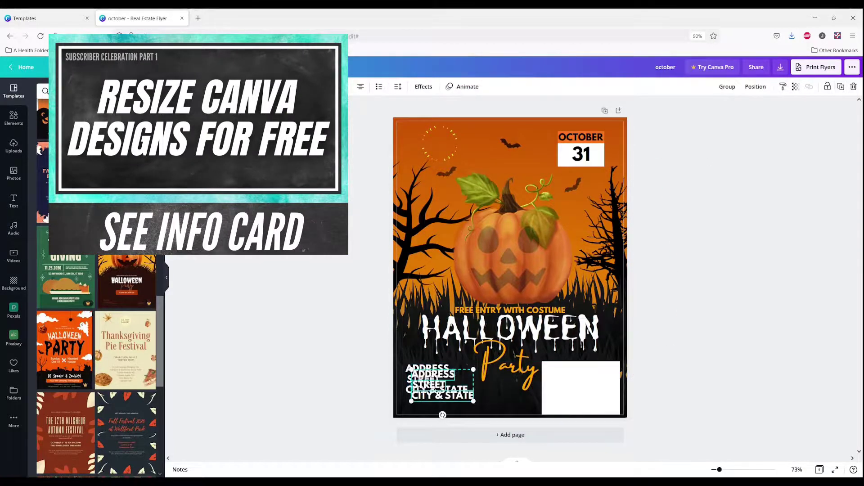
drag(441, 383, 573, 392)
click(570, 373)
text(CONTACT)
double_click(564, 382)
text(WEBSITE)
click(600, 396)
text(EMAIL)
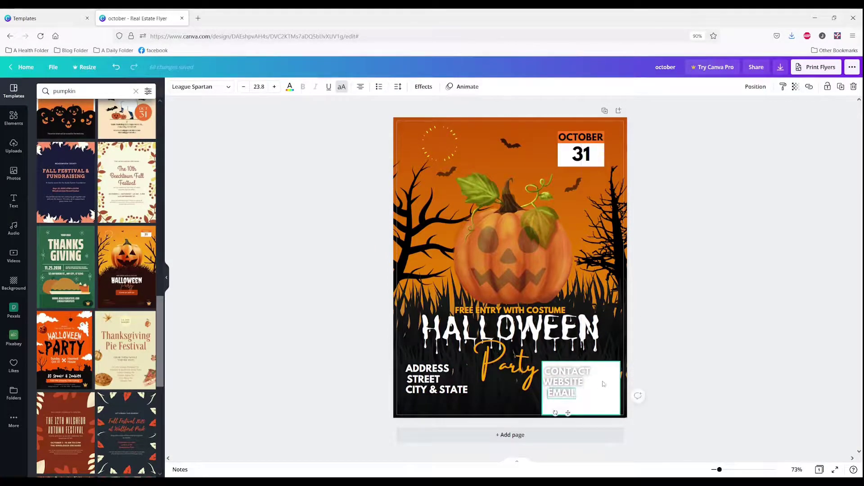
Step: Remove the white rectangle behind the contact lines and align the three lines to their left edge
click(604, 383)
drag(604, 384, 853, 288)
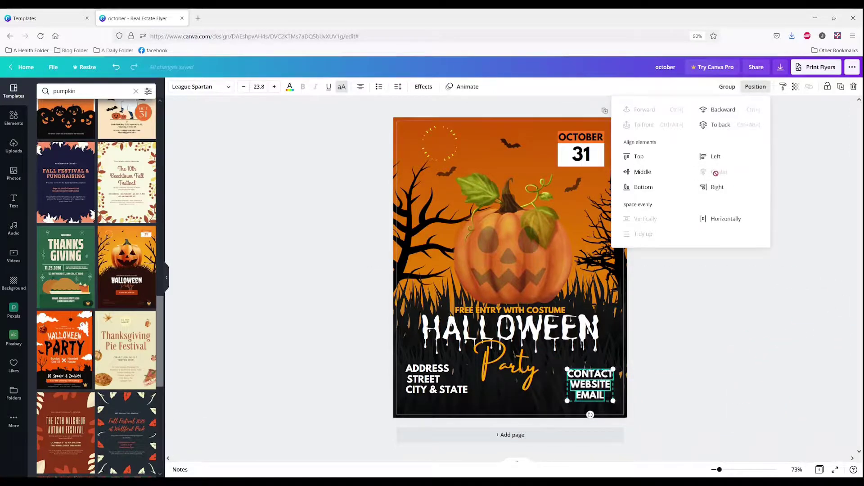
click(715, 156)
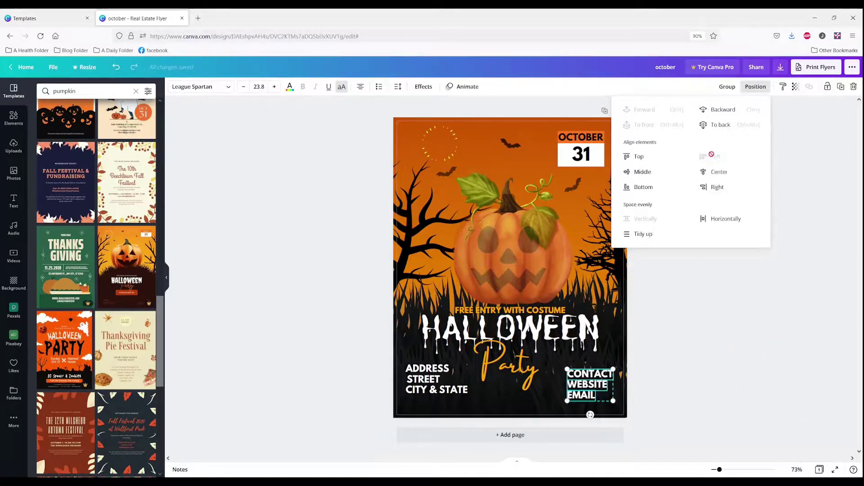
Step: Align the three contact lines to their common center and the three address lines to their left edge, with both blocks level
click(712, 187)
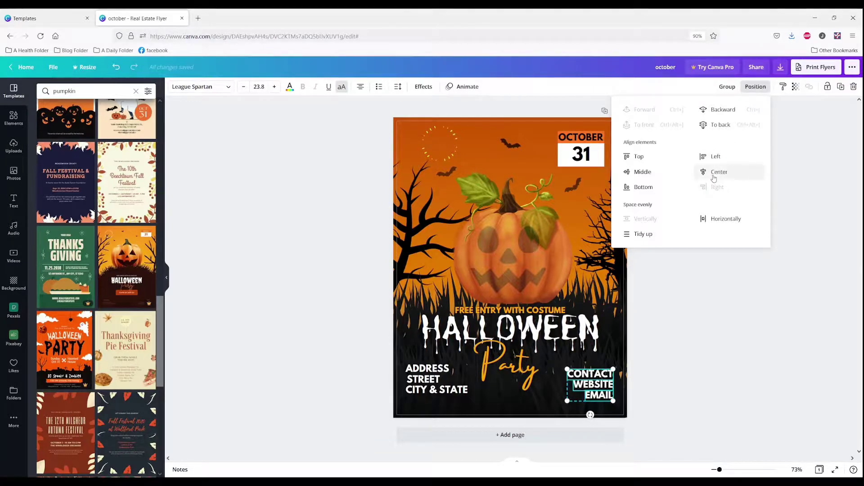
click(713, 176)
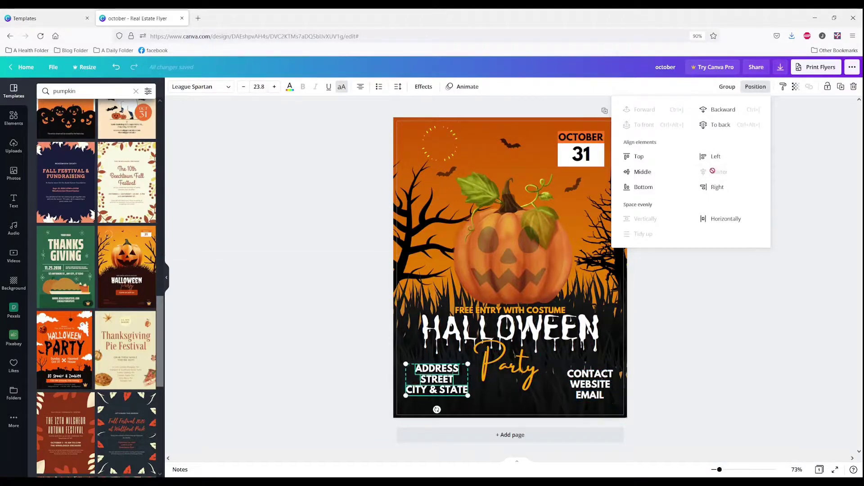
click(716, 156)
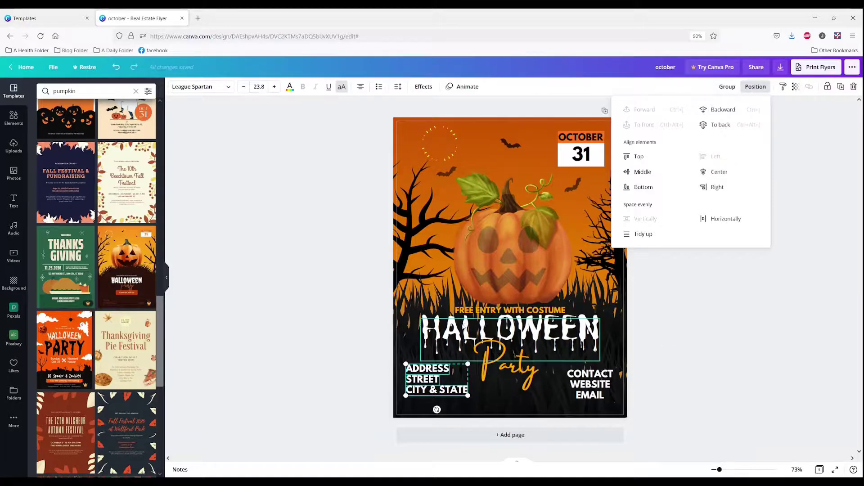
click(596, 382)
click(719, 239)
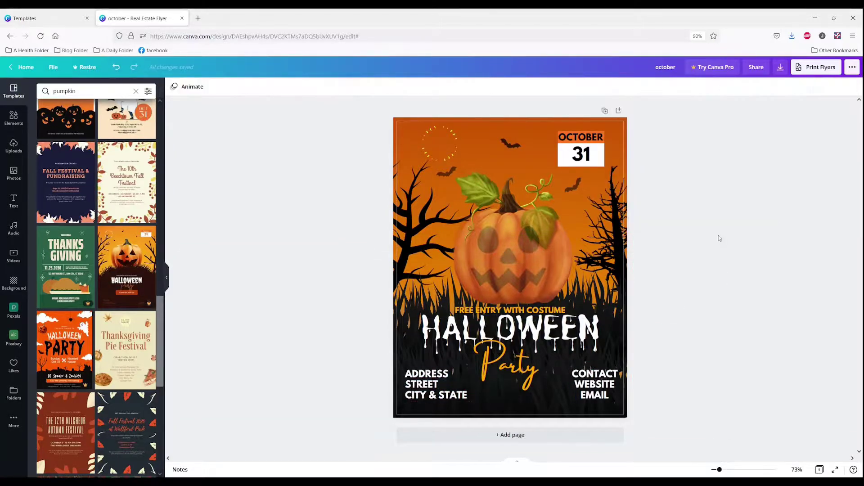
Step: Preview the jack-o'-lantern Halloween Party template from the pumpkin results and compare it with the flyer, without applying it
click(127, 286)
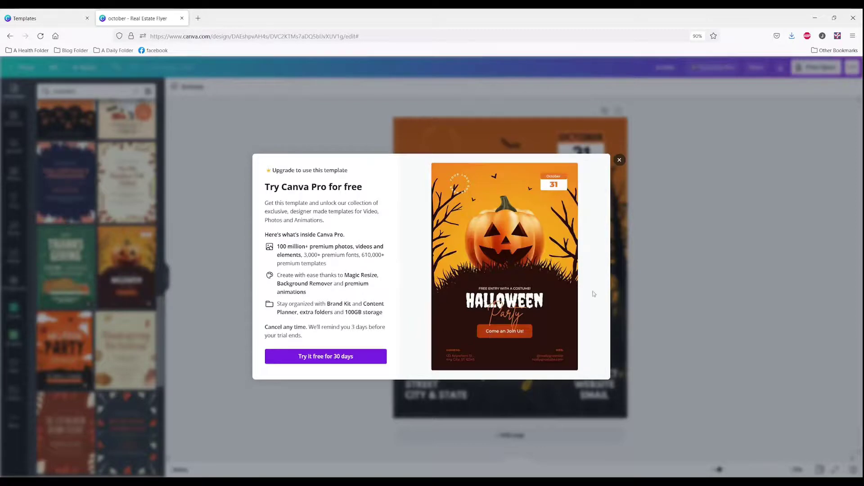
click(722, 239)
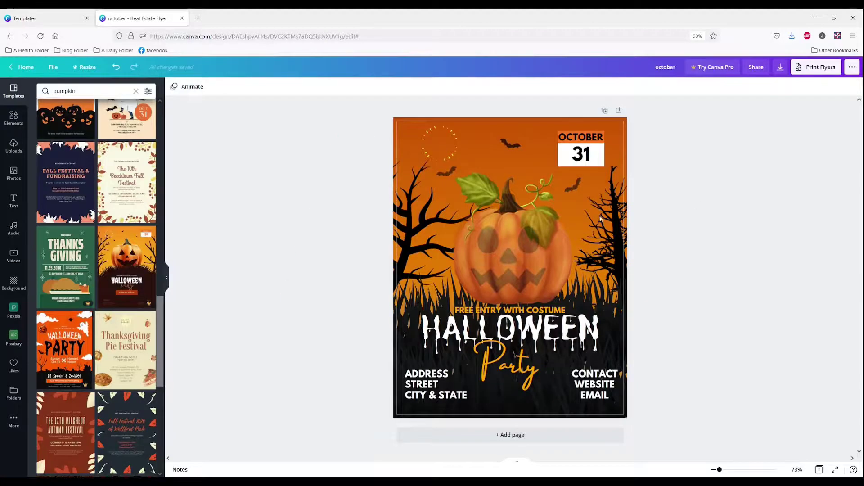
click(130, 269)
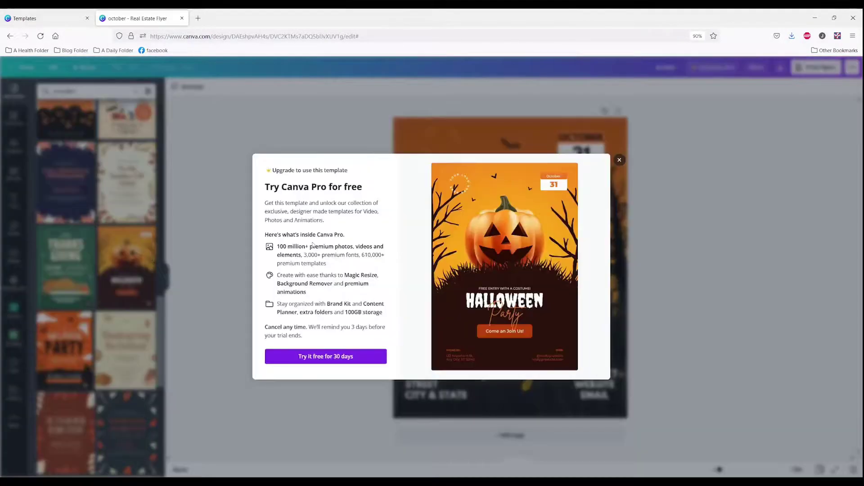
click(618, 160)
Step: Open the download options for the finished flyer
click(781, 67)
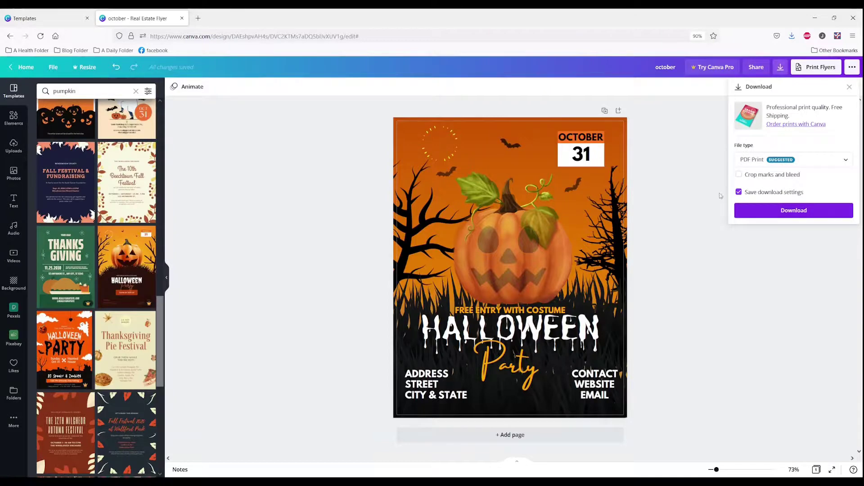